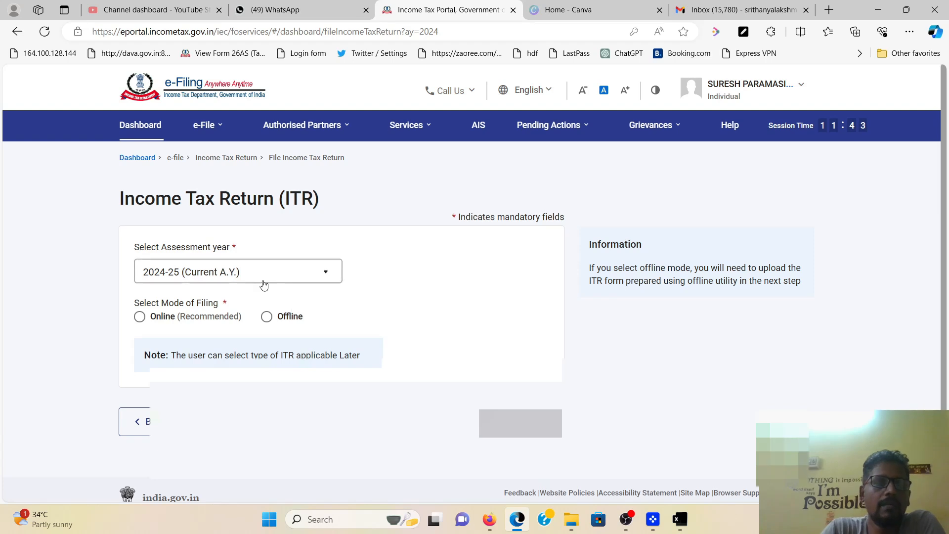
Step: Choose assessment year 2024-25 (Current A.Y.) with the Online mode of filing and continue
left_click(263, 278)
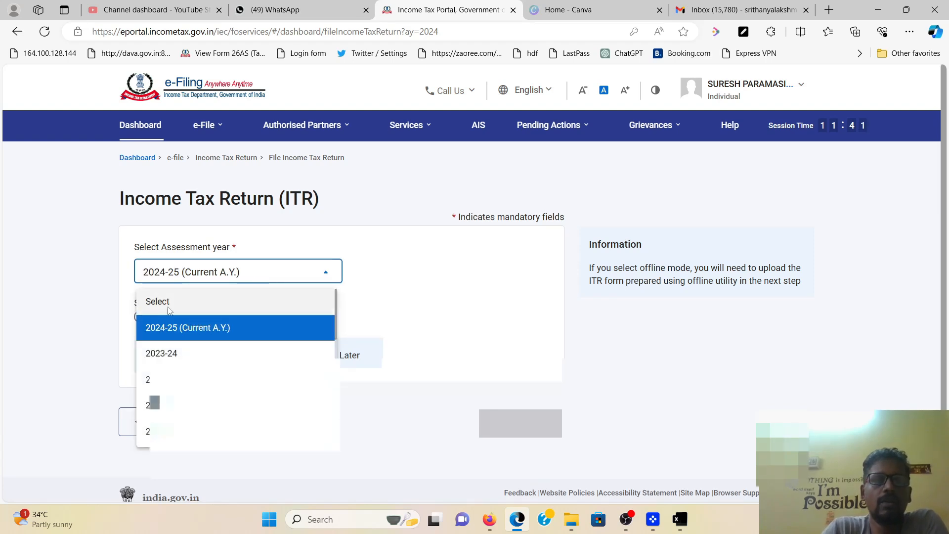
left_click(144, 327)
left_click(142, 320)
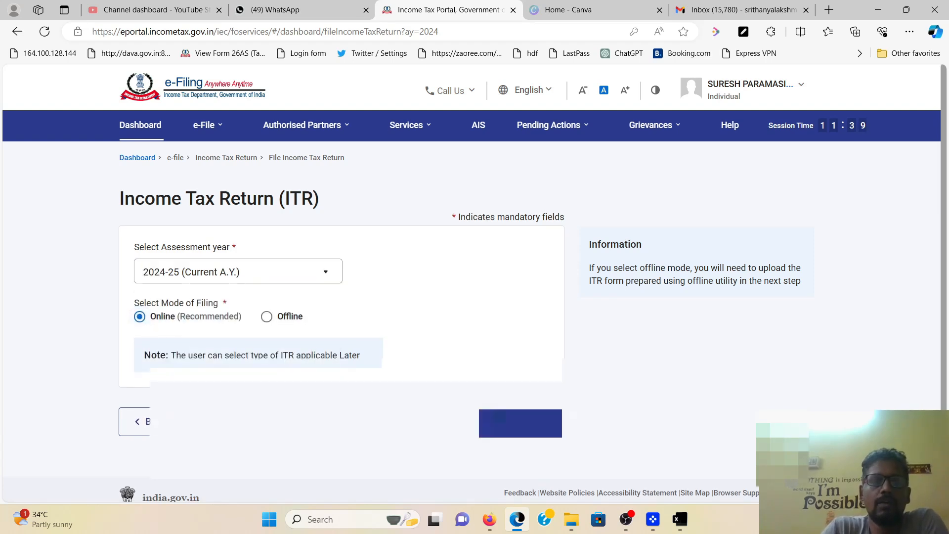
left_click(520, 423)
Step: Start a fresh income tax return instead of resuming the saved draft, and continue with the Individual status
scroll(531, 322, "down", 5)
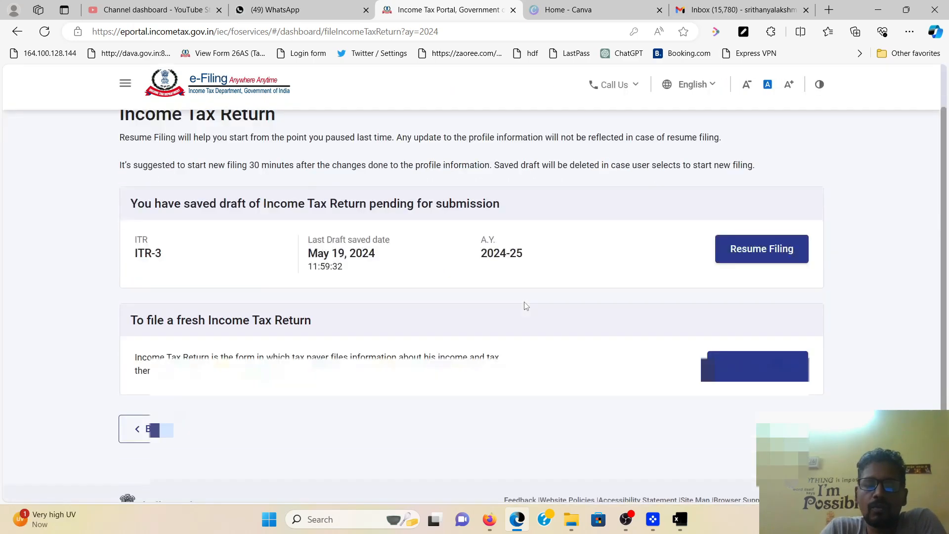
left_click(763, 318)
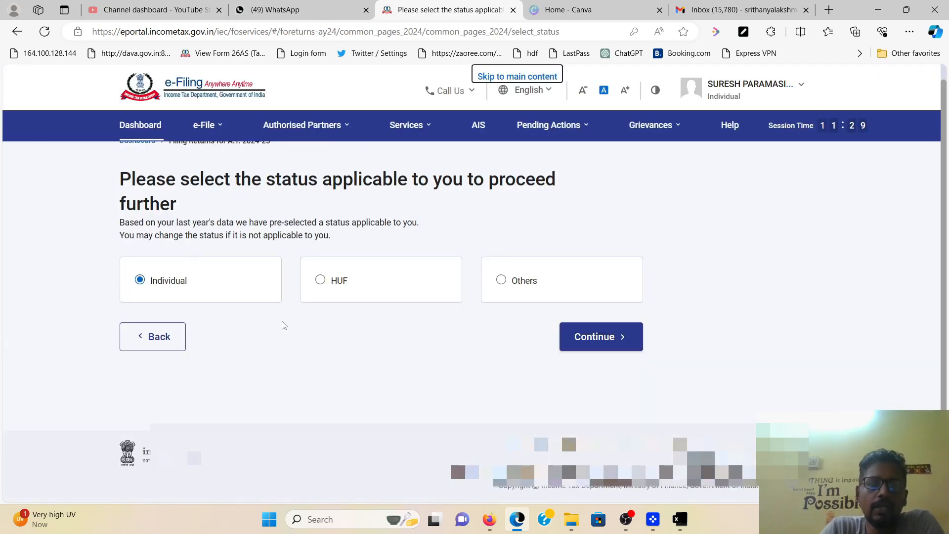
left_click(588, 349)
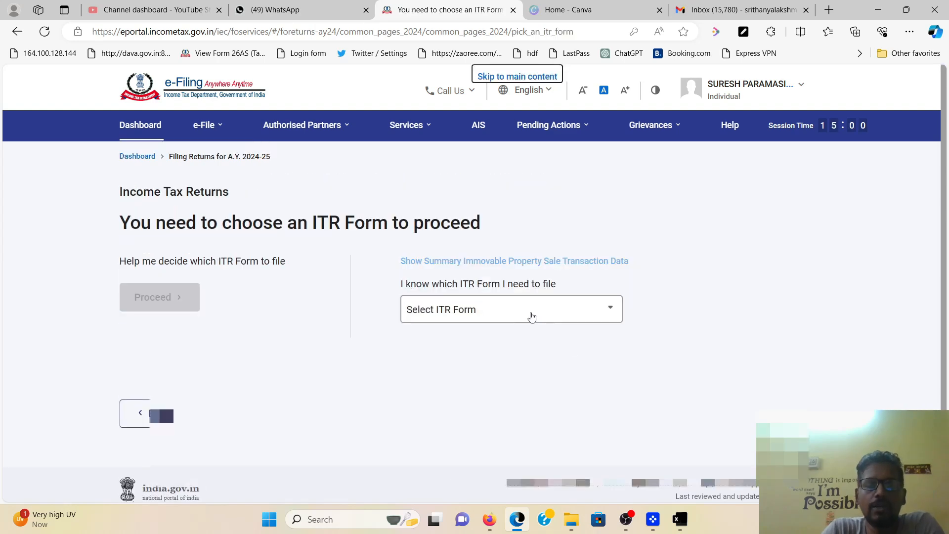
Step: Choose ITR-1 as the form to file and proceed to its questions
left_click(531, 316)
left_click(487, 367)
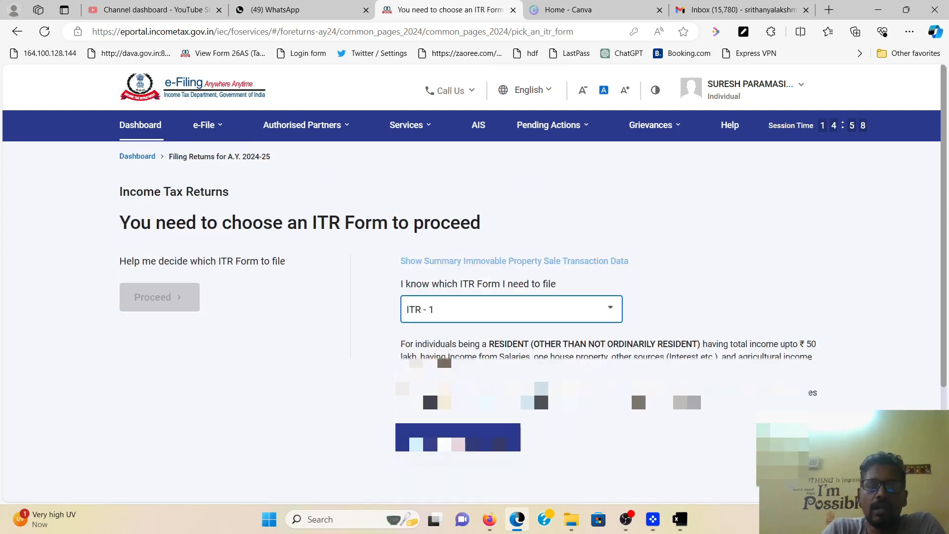
scroll(510, 305, "down", 3)
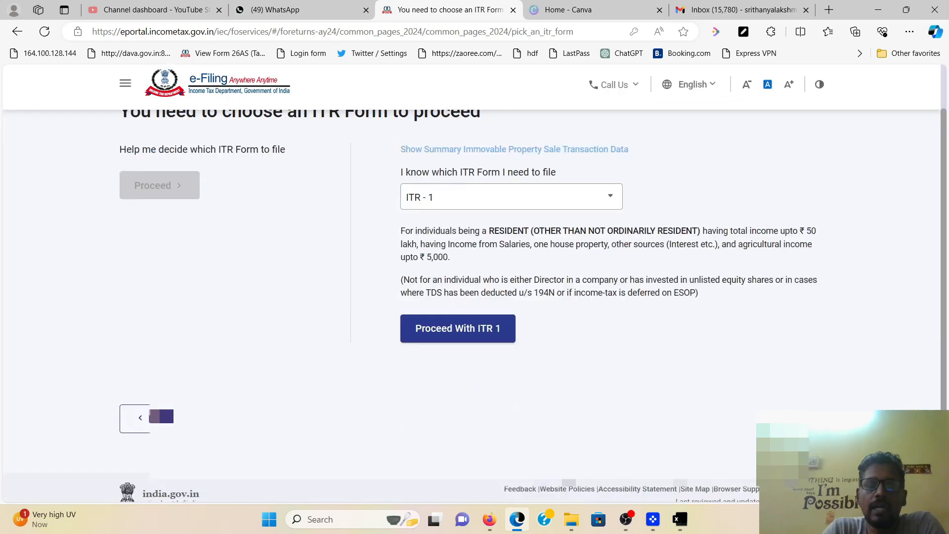
double_click(510, 304)
left_click(503, 296)
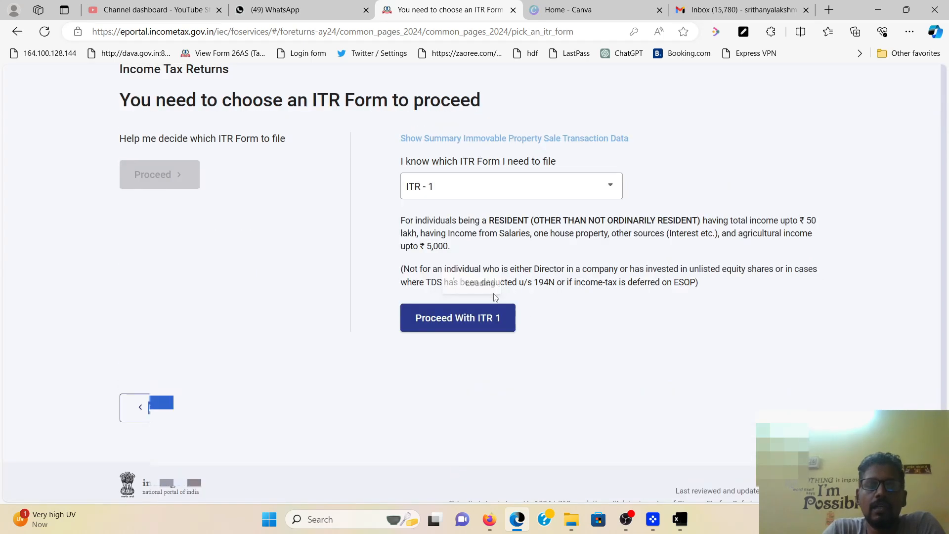
left_click(271, 297)
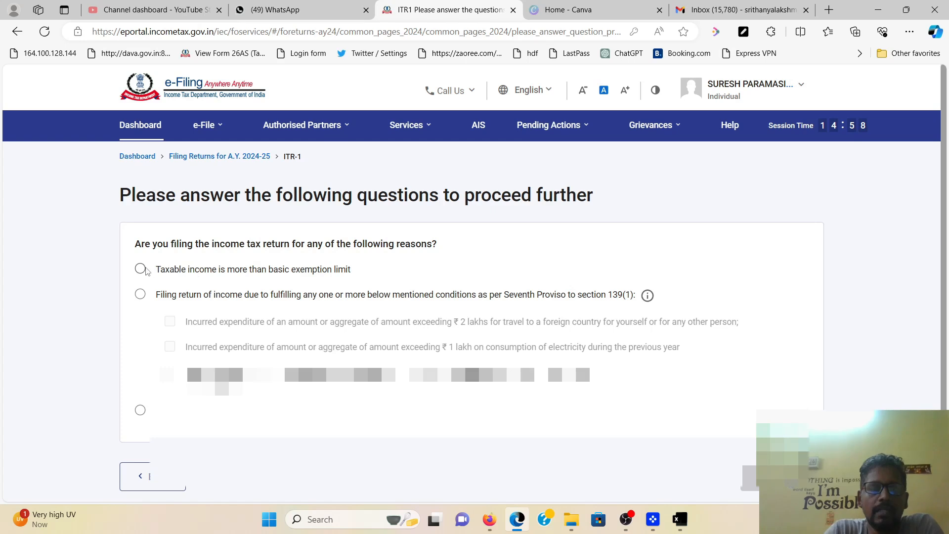
Step: Give taxable income above the basic exemption limit as the filing reason, continue, and dismiss the pre-filled data notice
left_click(145, 270)
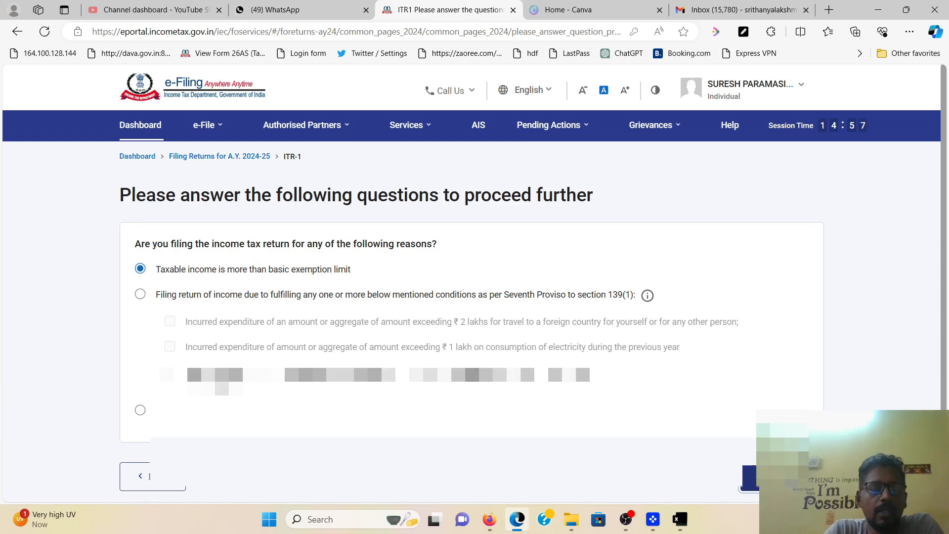
left_click(781, 478)
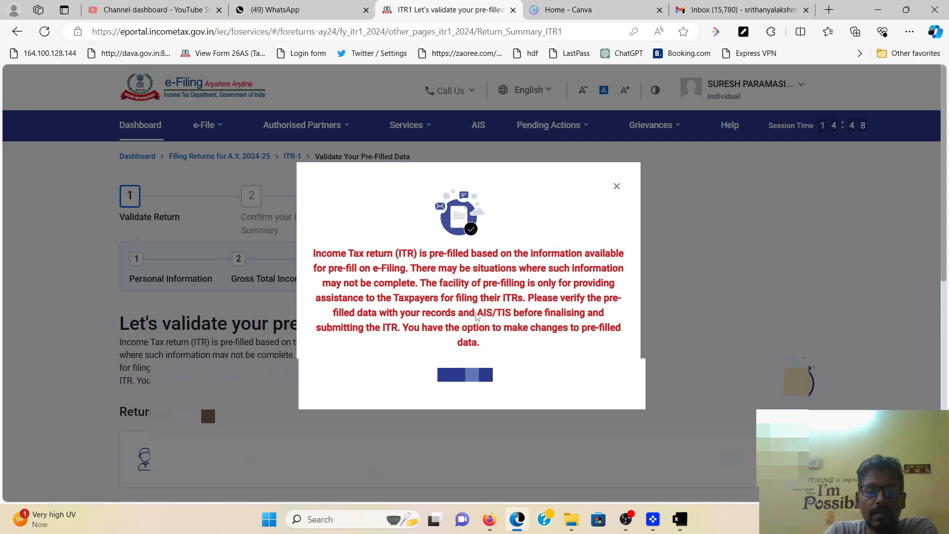
left_click_drag(475, 315, 400, 337)
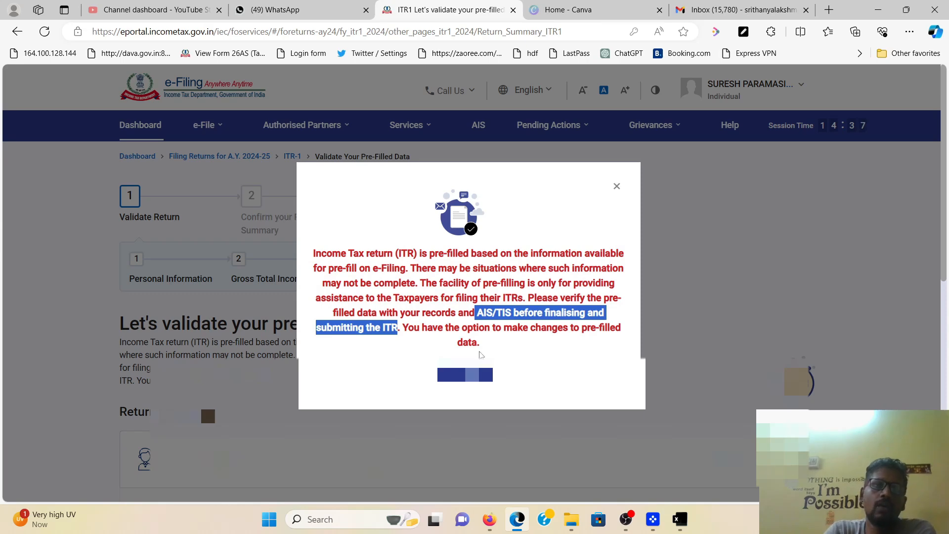
left_click(468, 374)
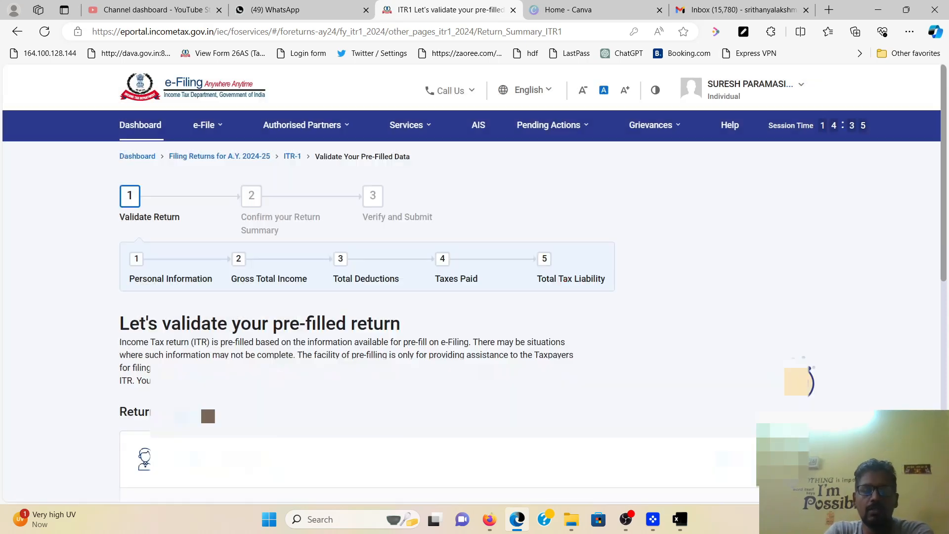
Step: Look through the return summary sections and open Personal Information for verification
scroll(470, 366, "down", 3)
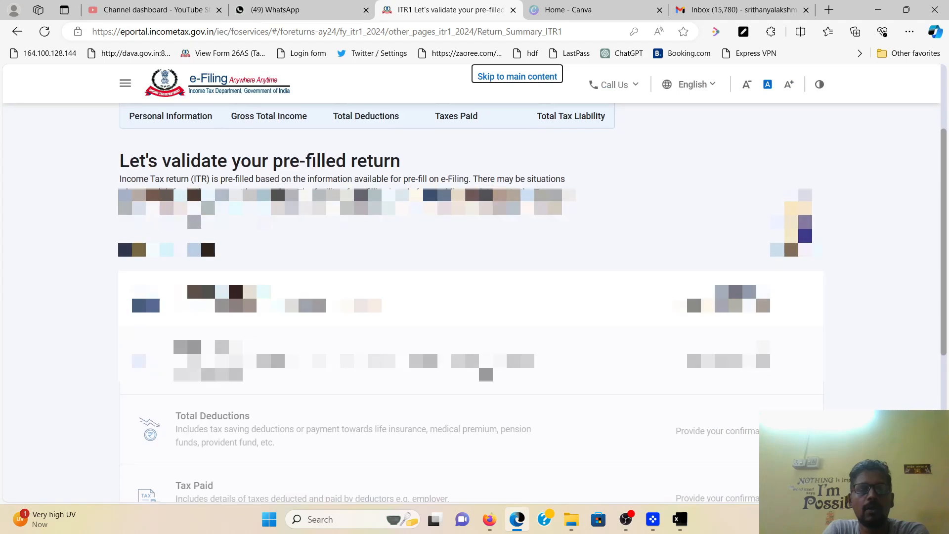
scroll(469, 346, "down", 3)
scroll(469, 346, "up", 2)
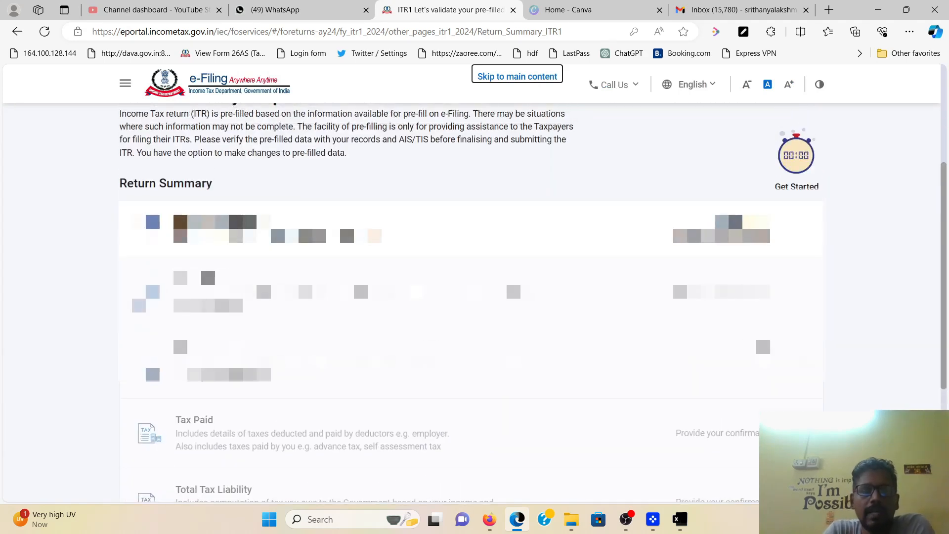
scroll(469, 297, "up", 1)
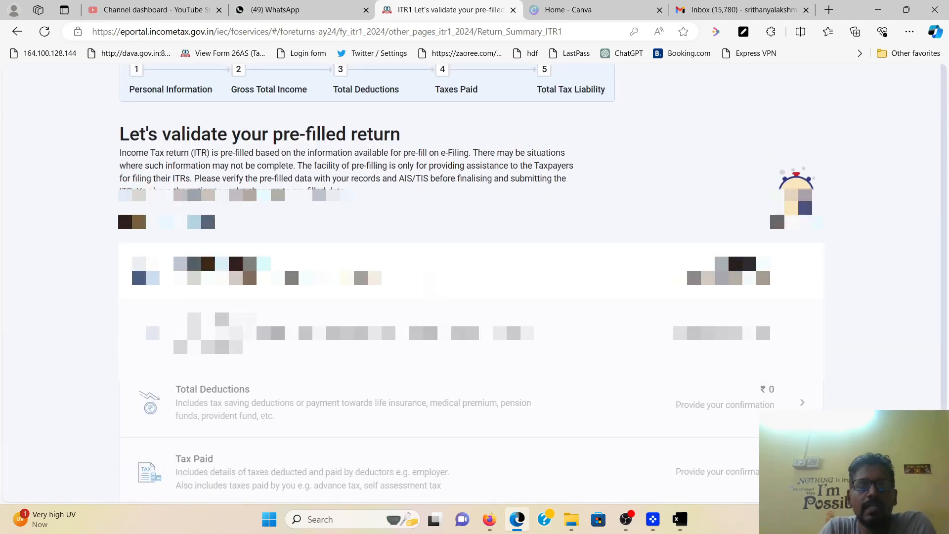
left_click(469, 270)
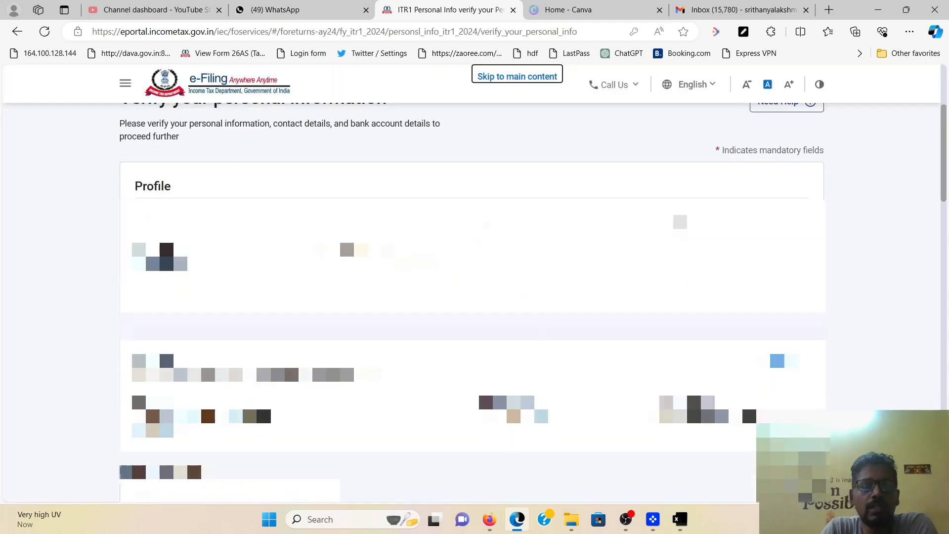
Step: Check the profile and contact details and set the nature of employment to Others
scroll(469, 296, "down", 4)
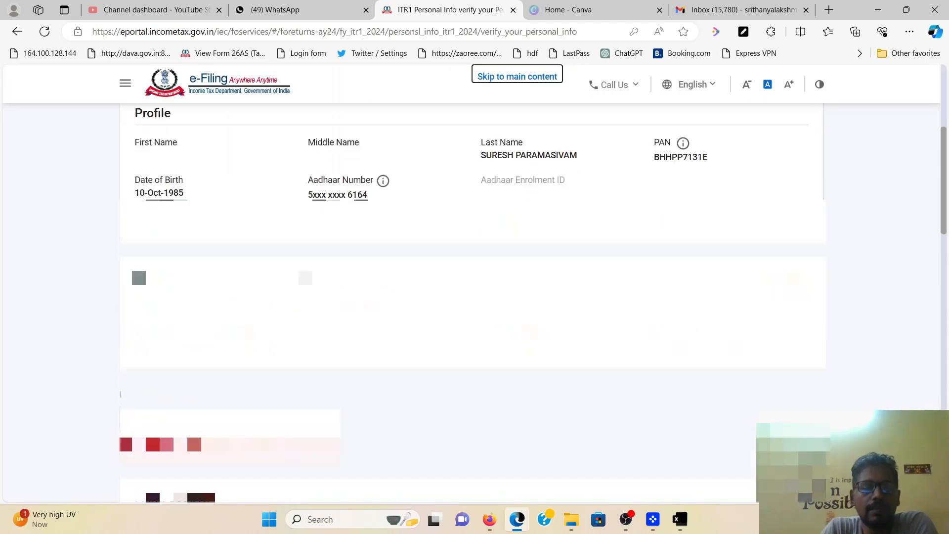
scroll(469, 296, "down", 3)
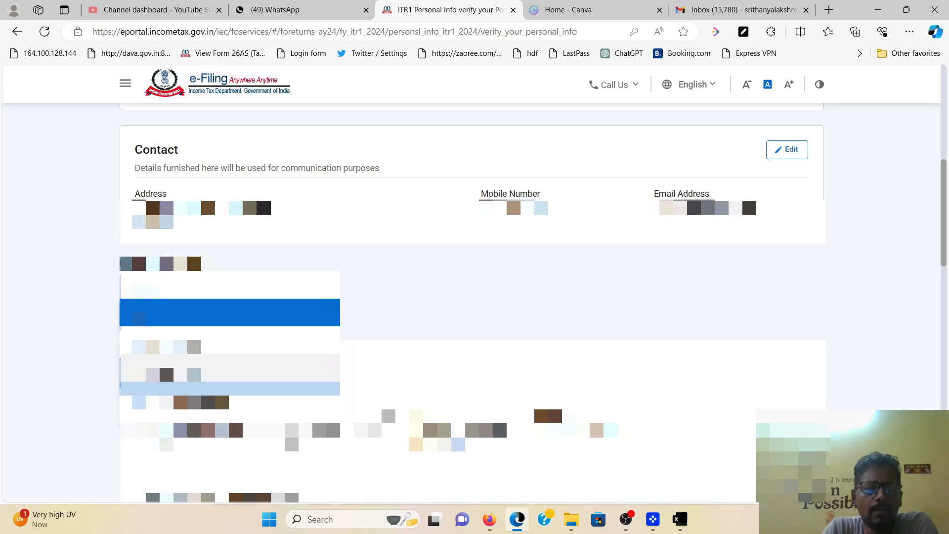
scroll(230, 366, "down", 3)
scroll(230, 356, "up", 3)
scroll(230, 331, "down", 3)
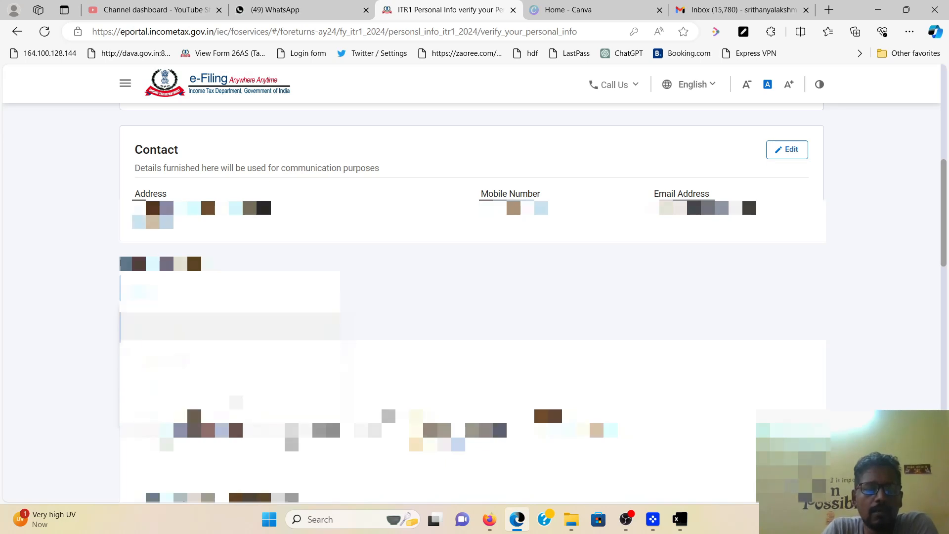
left_click(230, 383)
scroll(230, 383, "down", 3)
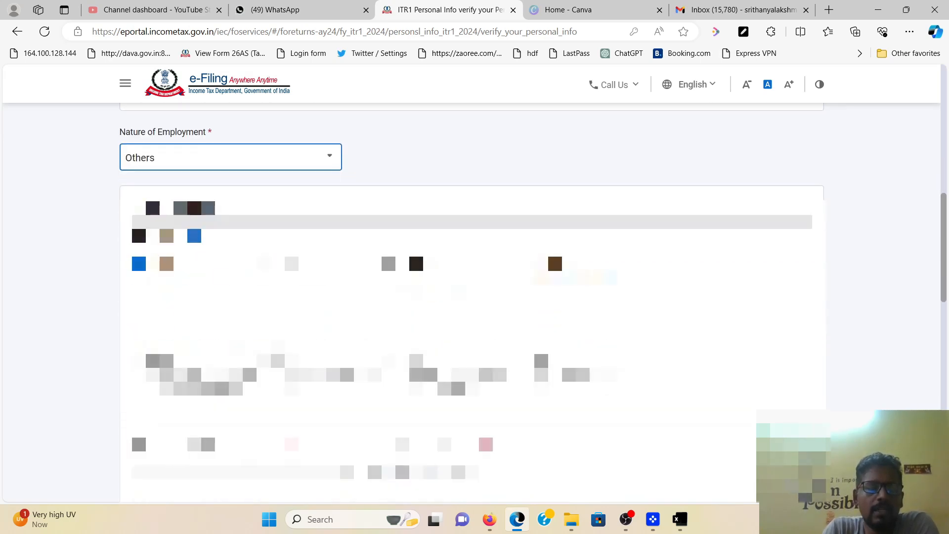
Step: Review the filing section, tax regime option and bank details without adding another account, and confirm the personal information
scroll(272, 255, "down", 1)
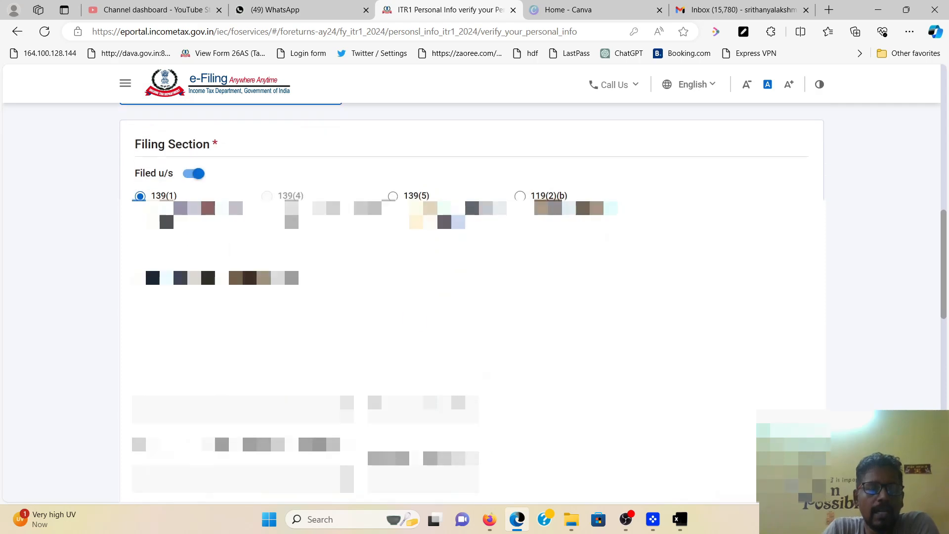
scroll(272, 255, "down", 6)
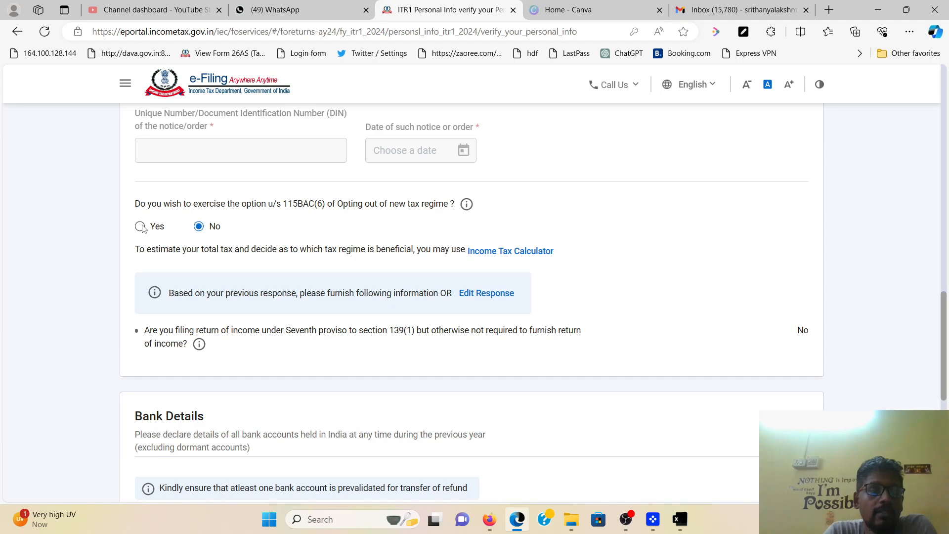
scroll(482, 297, "down", 6)
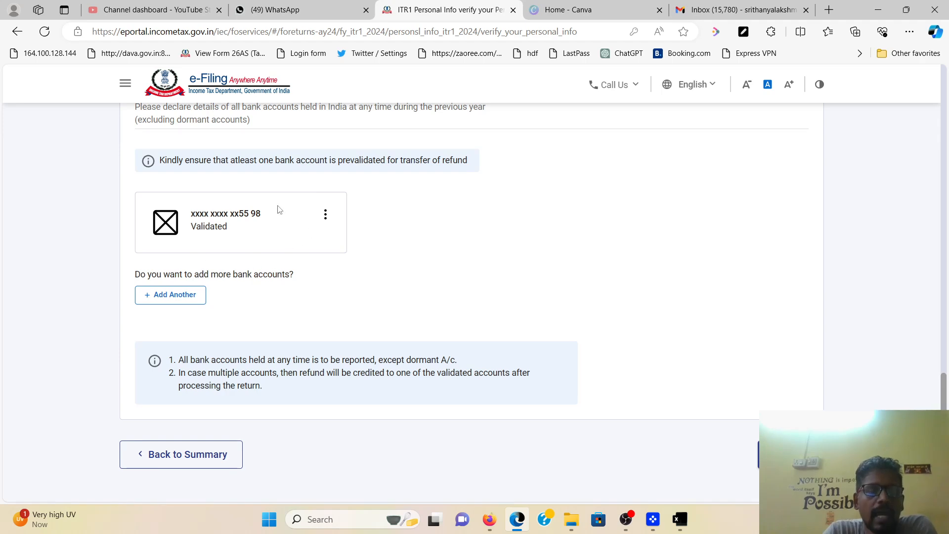
left_click(186, 297)
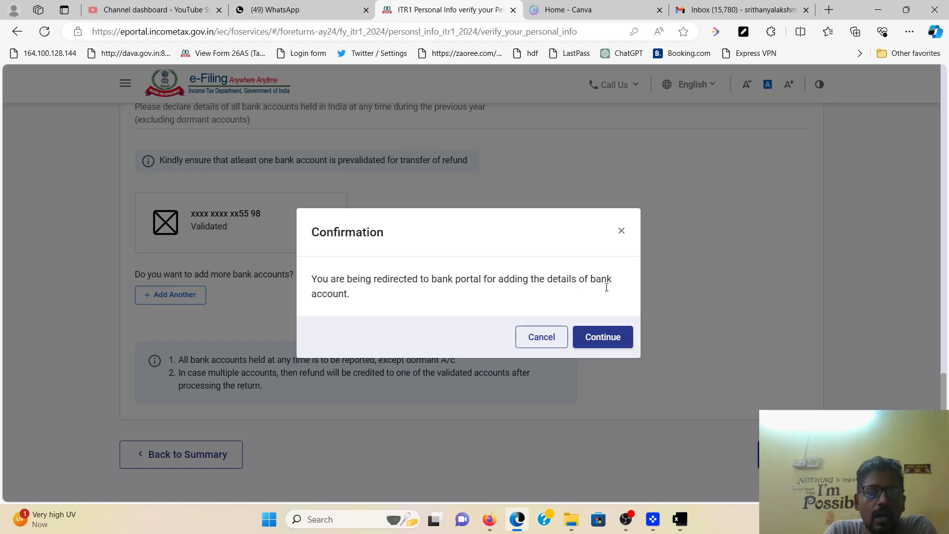
left_click(551, 343)
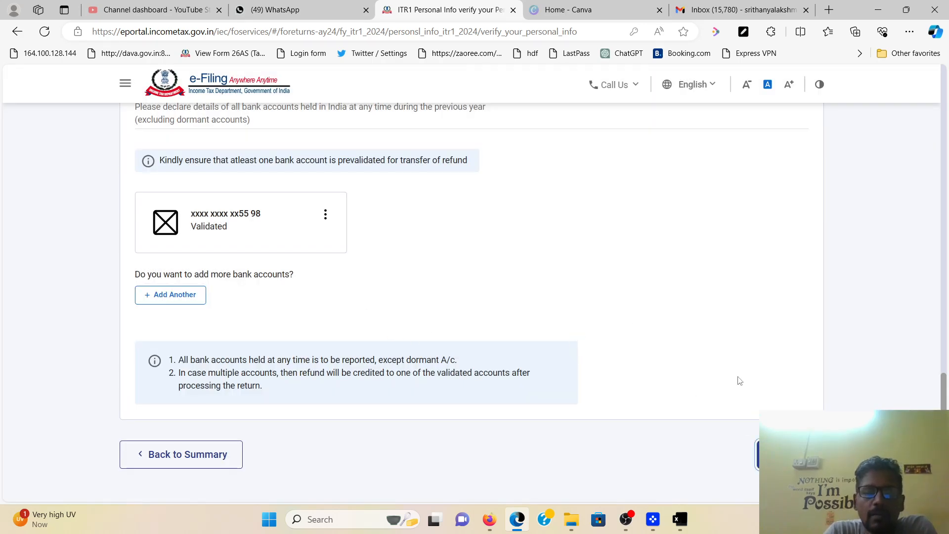
Step: Open Gross Total Income, answer No to all three salary exemption questions, and continue
scroll(614, 307, "down", 3)
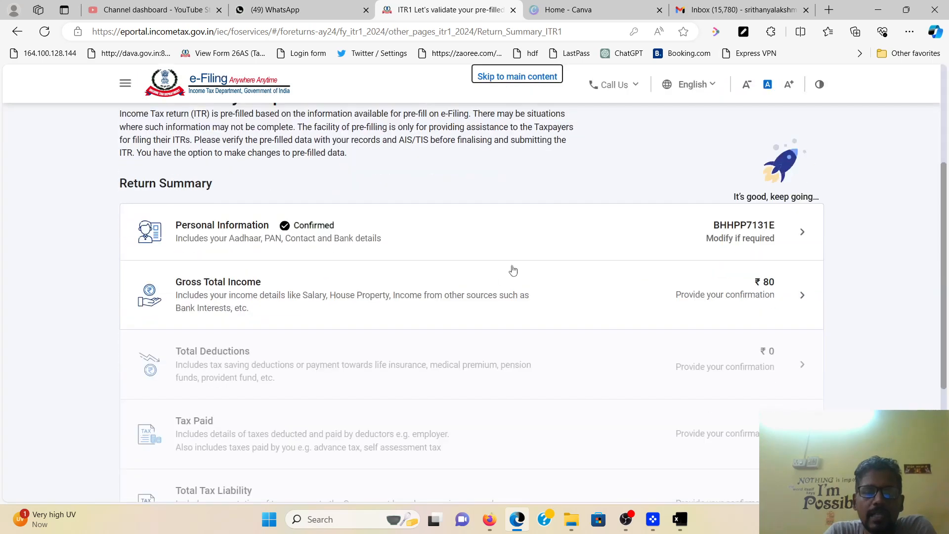
left_click(576, 294)
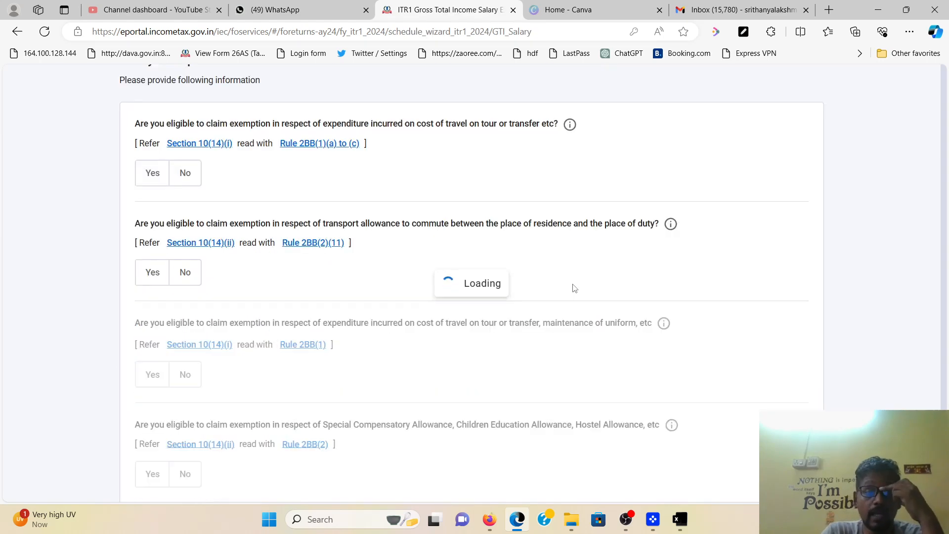
scroll(574, 288, "down", 3)
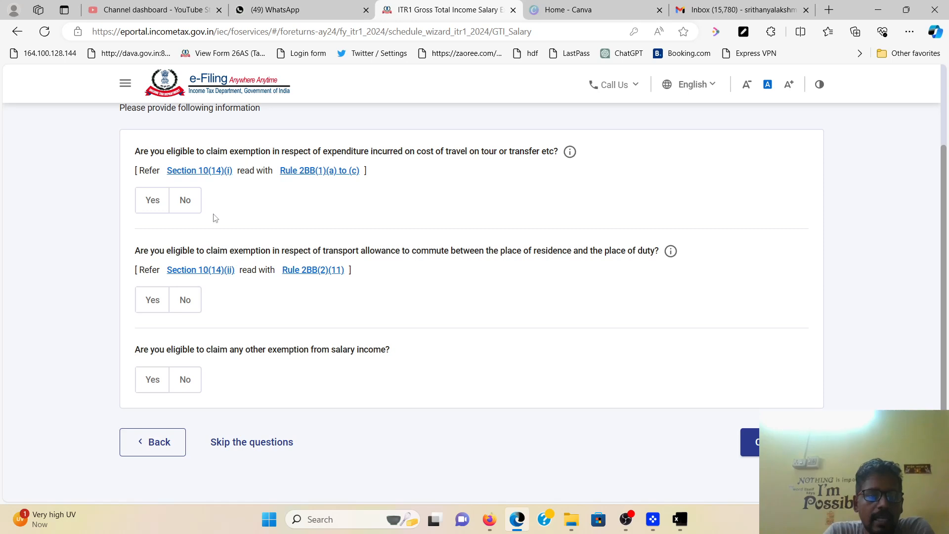
left_click(186, 201)
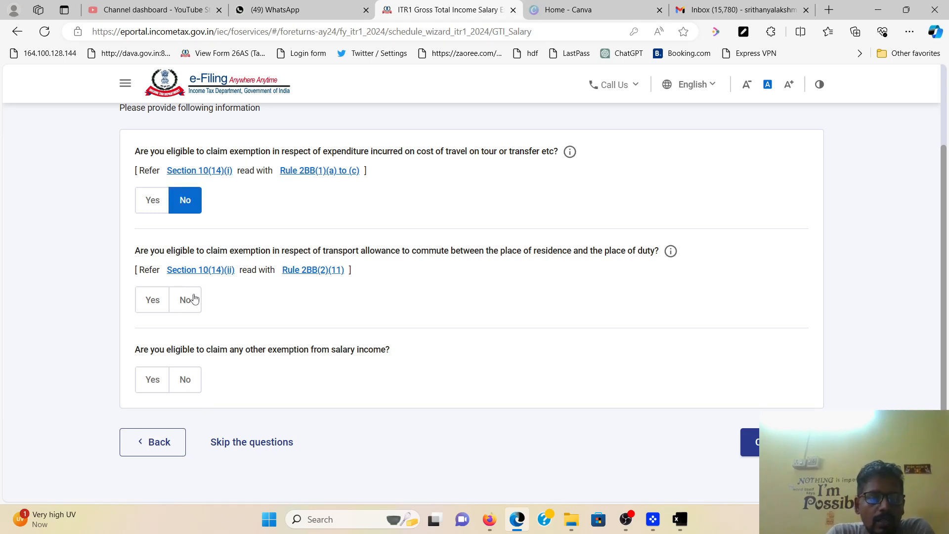
left_click(186, 299)
left_click(185, 379)
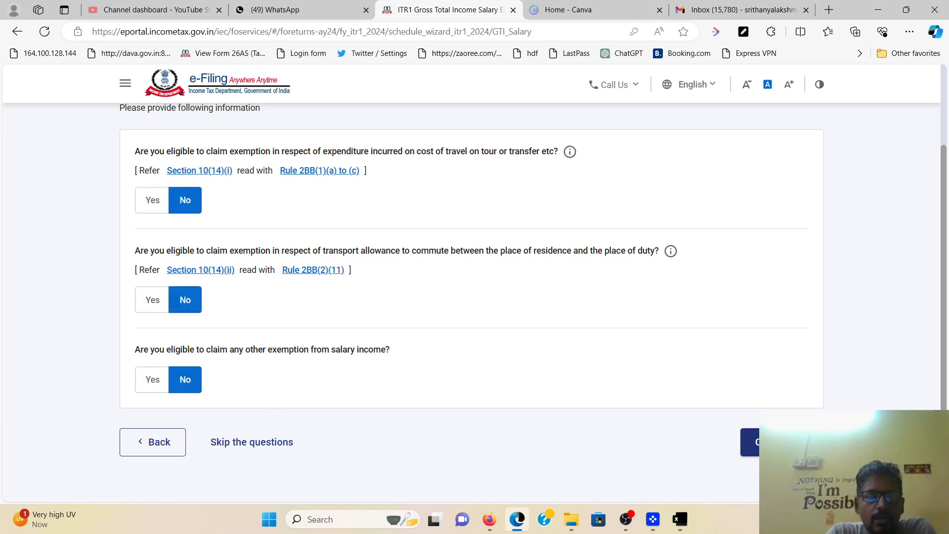
left_click(750, 441)
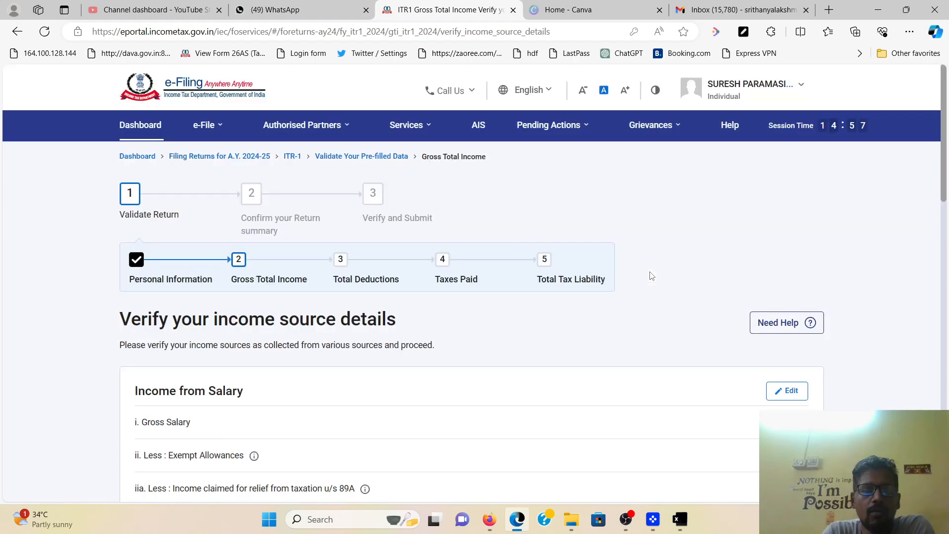
Step: Review the income source details for salary, house property and other sources
scroll(651, 276, "down", 6)
scroll(651, 275, "down", 4)
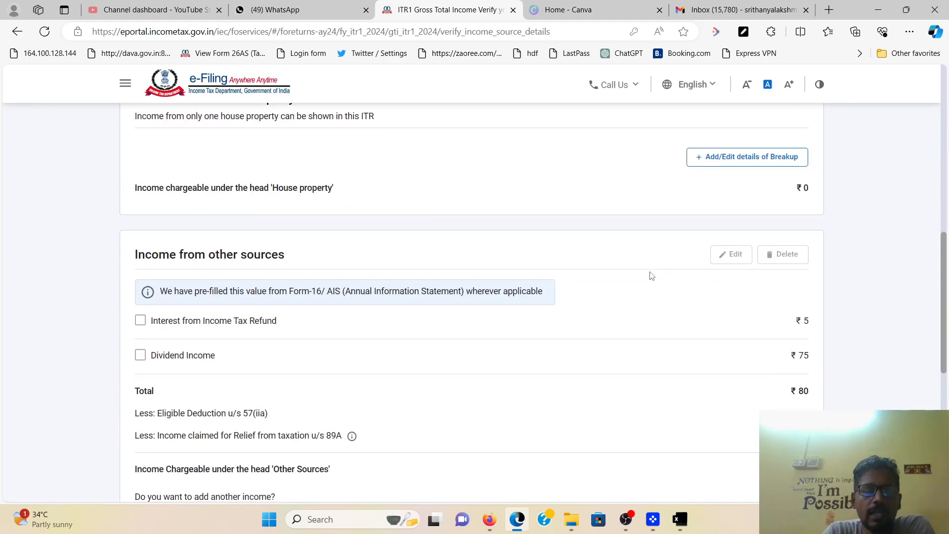
scroll(652, 276, "up", 8)
scroll(651, 275, "up", 1)
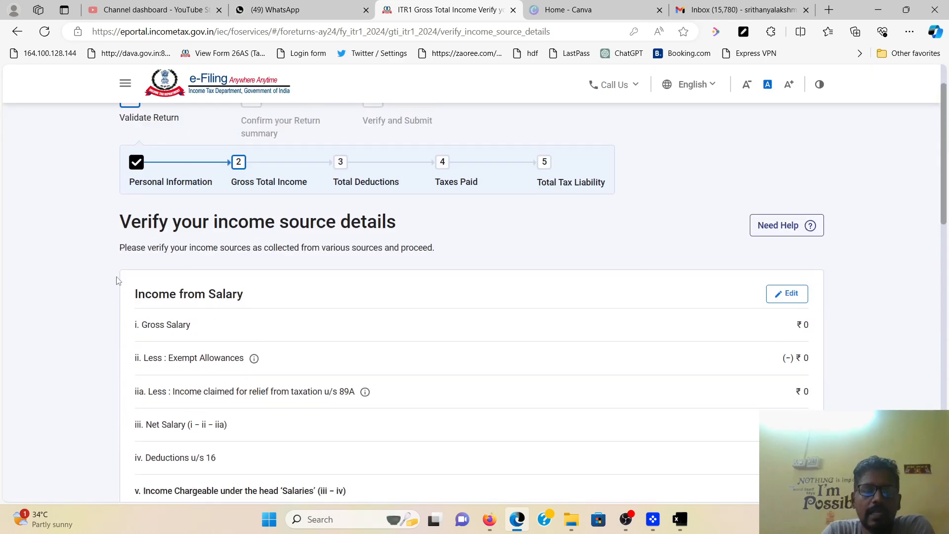
scroll(181, 291, "down", 1)
left_click_drag(129, 228, 244, 229)
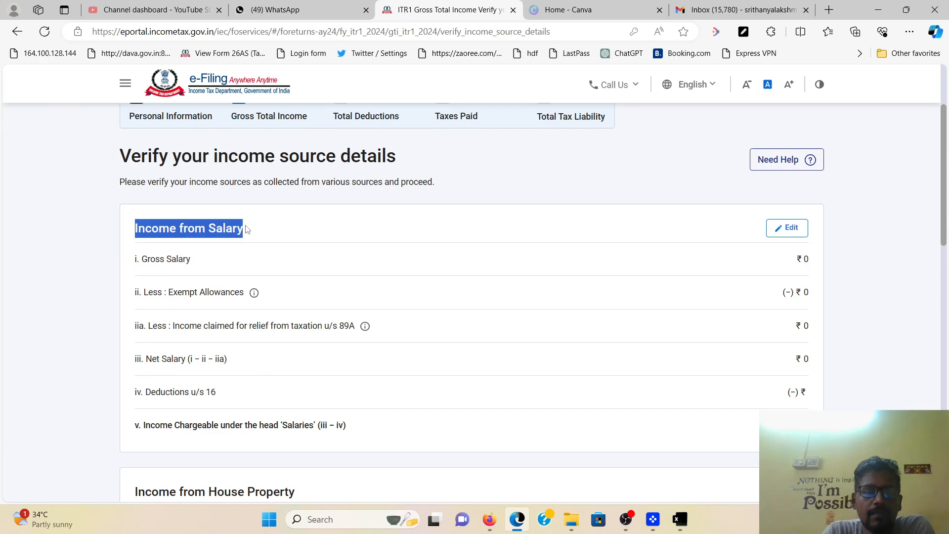
Step: Examine the salary, house property, other sources and exempt income sections of the income verification page
scroll(244, 228, "down", 3)
left_click_drag(139, 295, 307, 295)
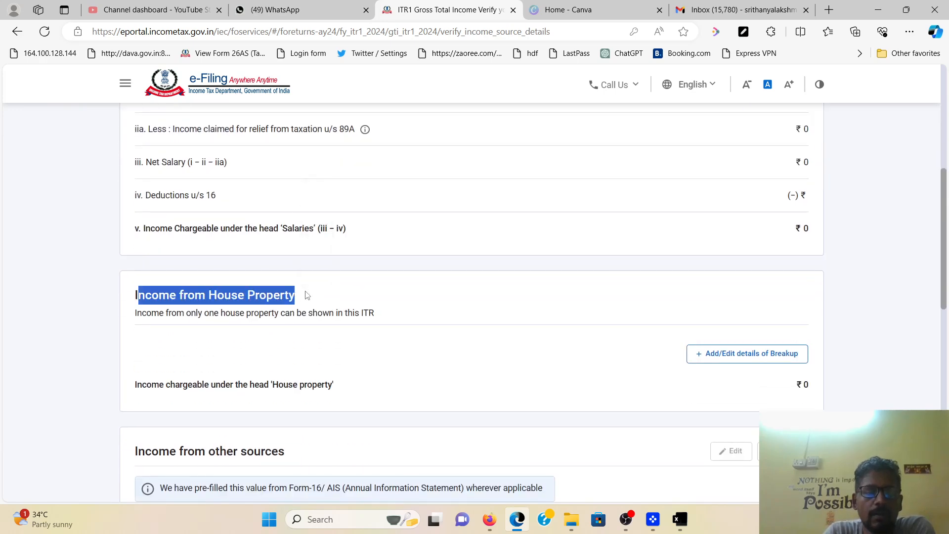
scroll(239, 250, "down", 4)
scroll(451, 361, "down", 3)
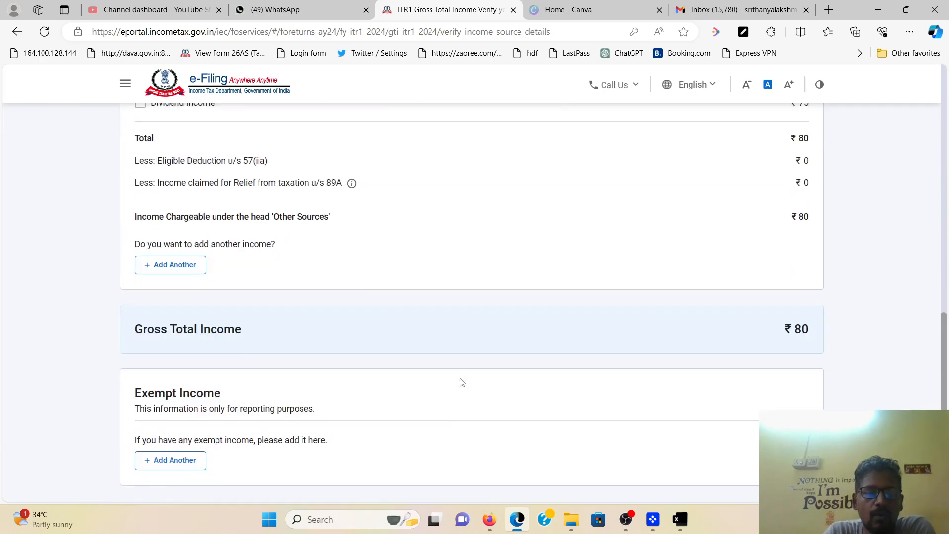
scroll(324, 425, "down", 2)
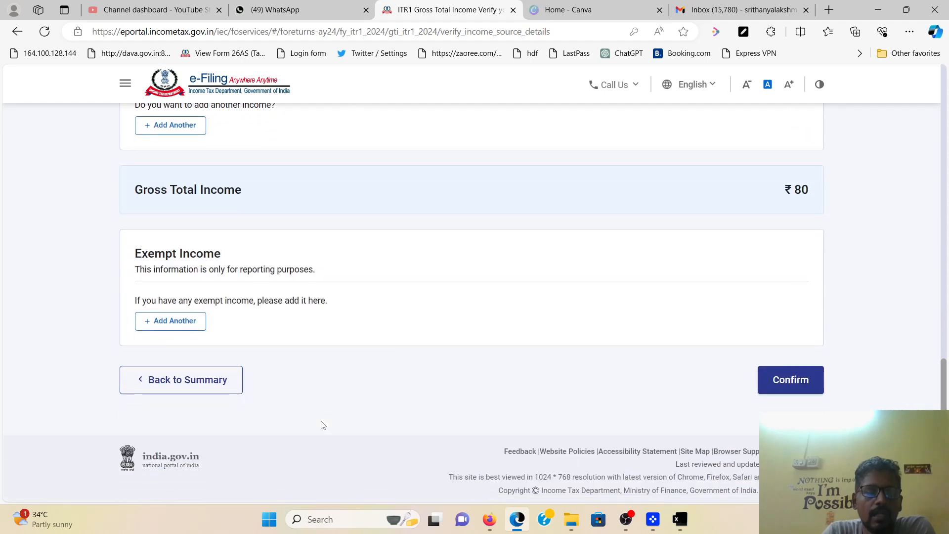
left_click_drag(134, 252, 241, 253)
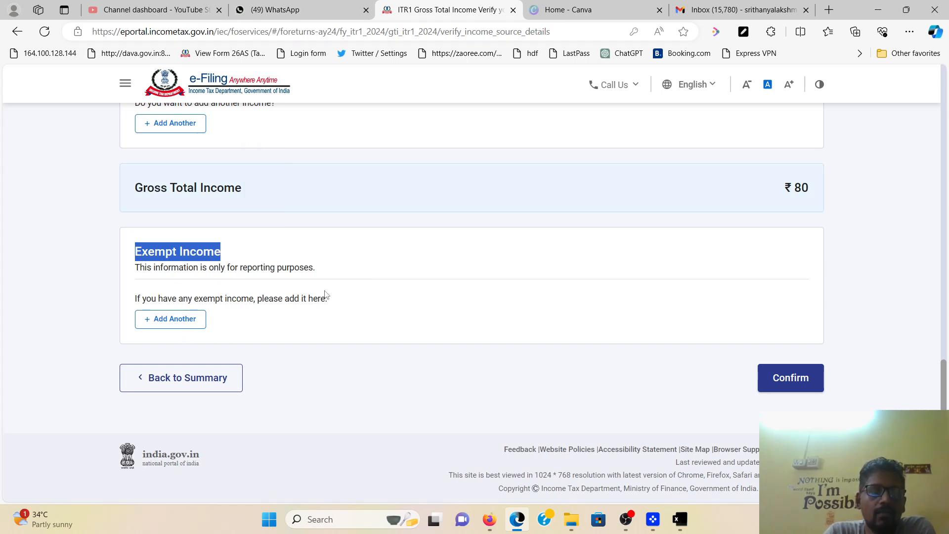
scroll(281, 307, "up", 10)
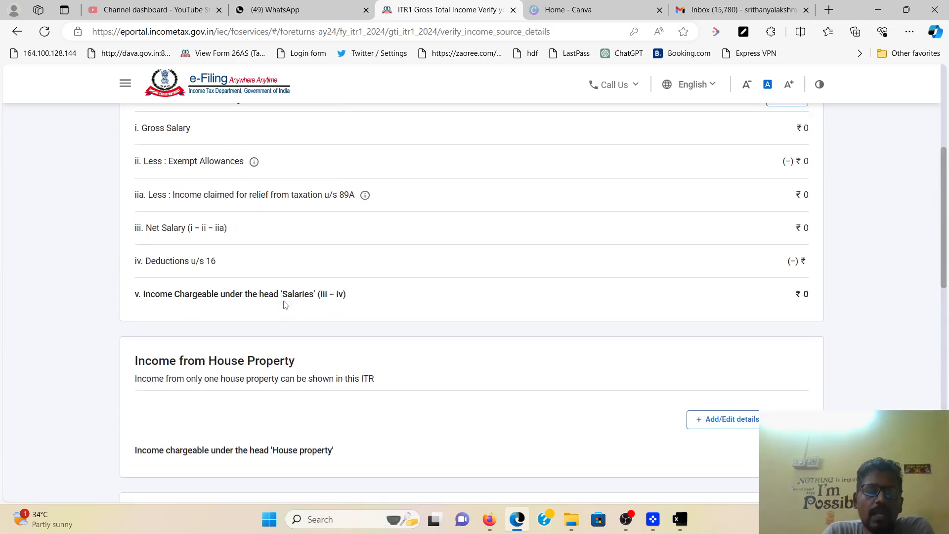
scroll(353, 306, "up", 3)
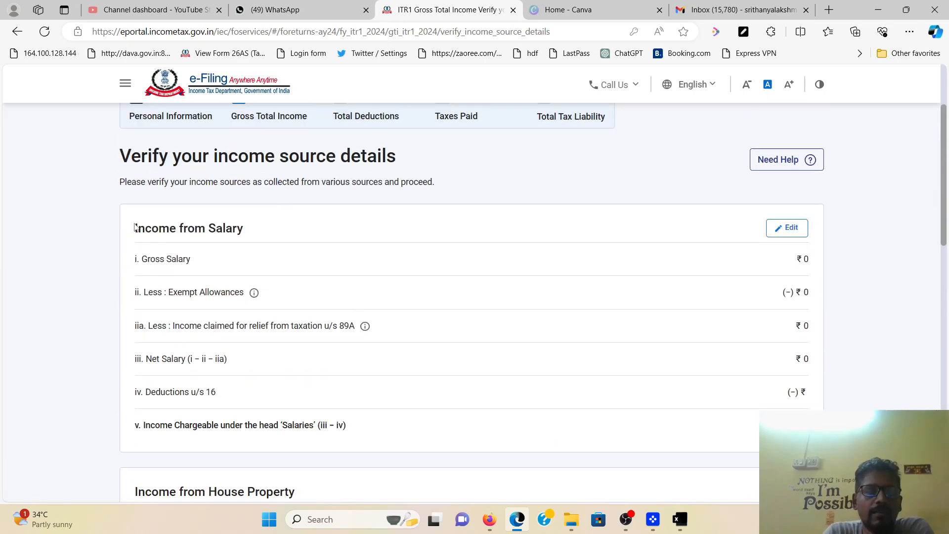
left_click_drag(136, 227, 243, 229)
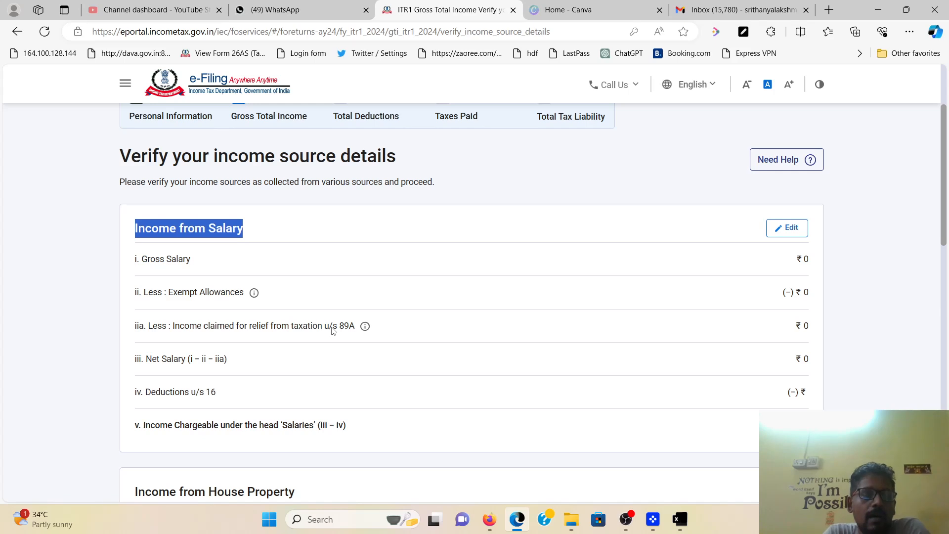
Step: Open the salary income for editing and enter 750000 as salary as per section 17(1)
left_click(786, 231)
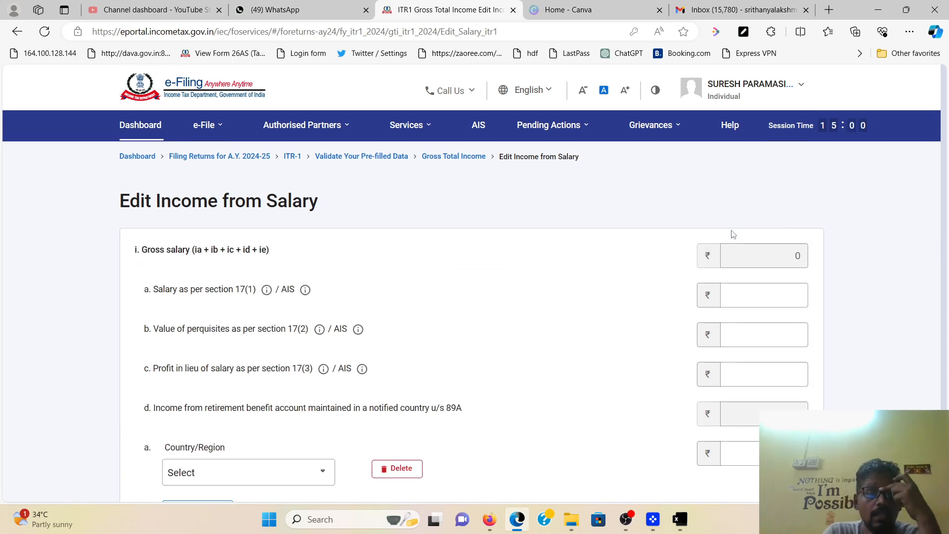
left_click(164, 291)
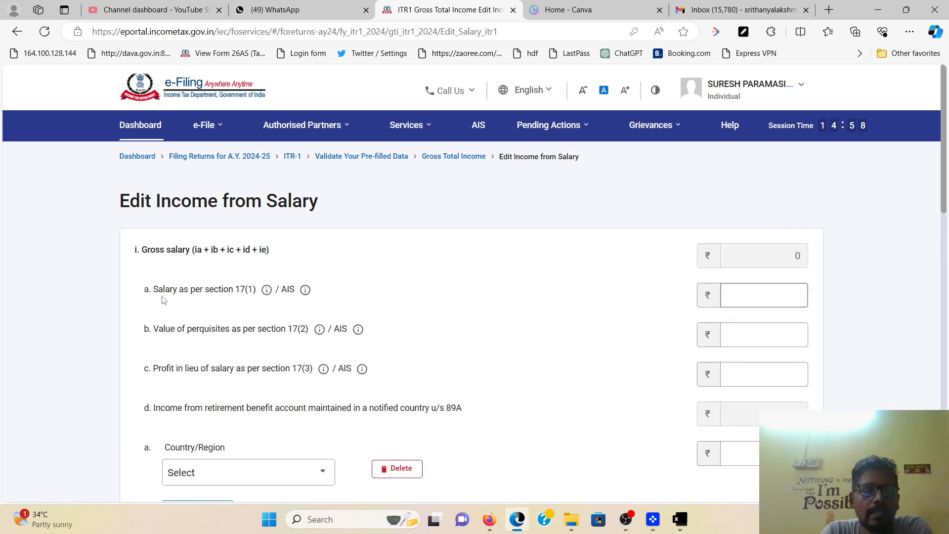
left_click_drag(164, 290, 256, 290)
left_click(792, 293)
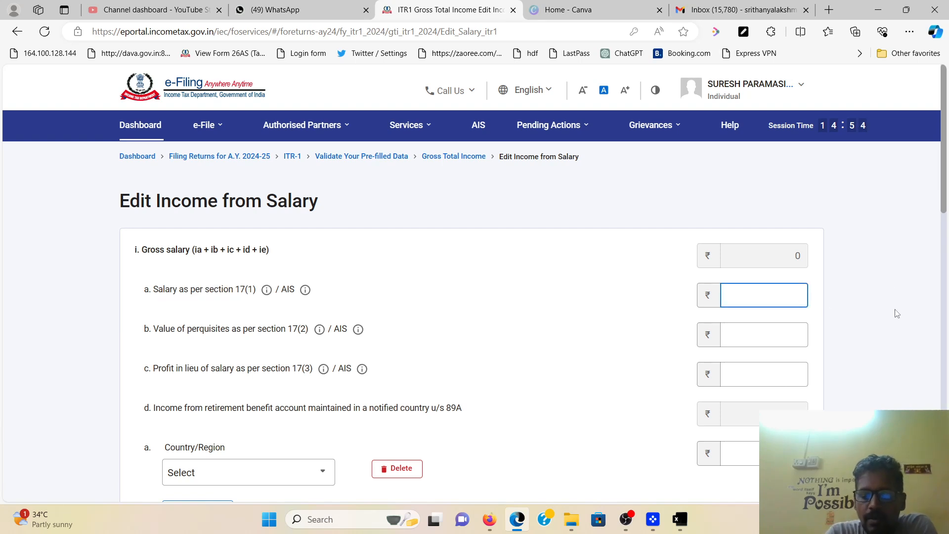
type("7500000")
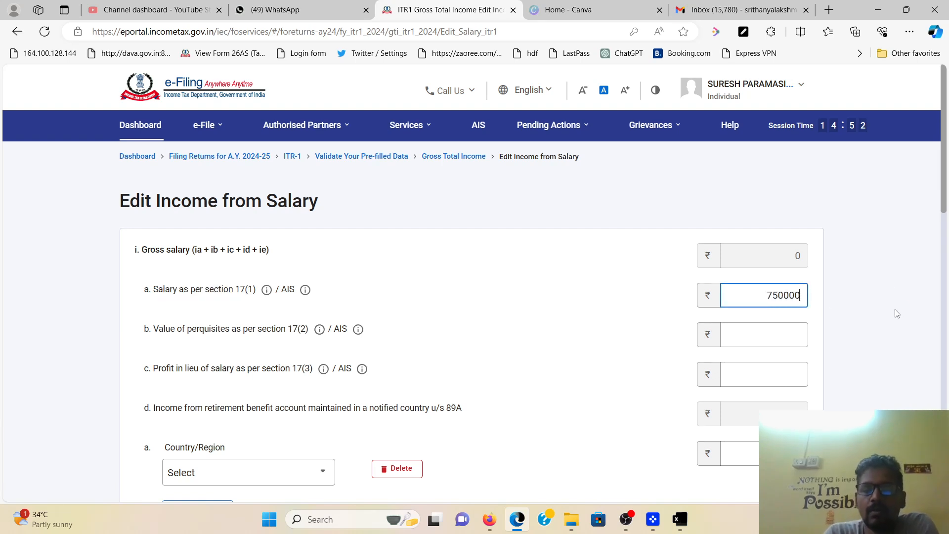
left_click(843, 329)
Step: Check the exempt allowances, net salary and section 16 deductions, and save the salary income
scroll(584, 262, "down", 3)
scroll(439, 290, "down", 4)
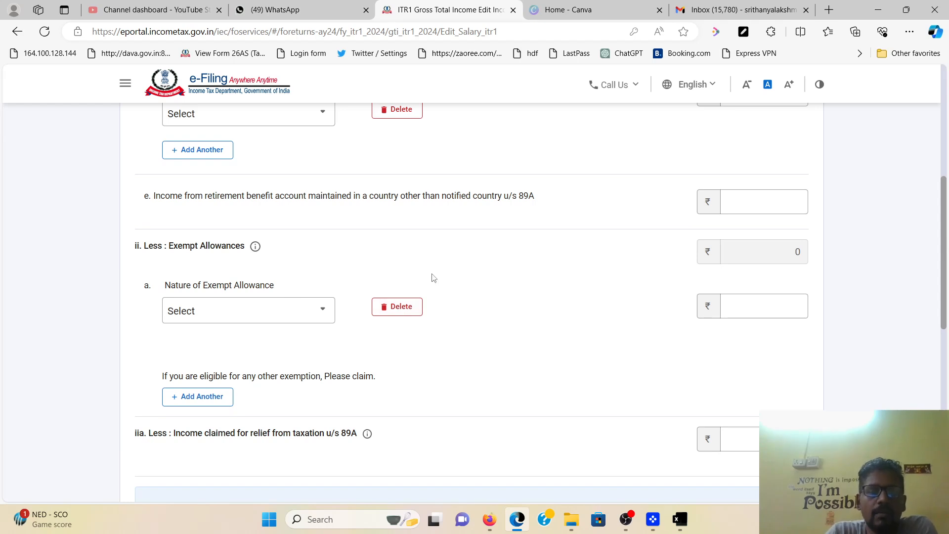
scroll(421, 277, "down", 1)
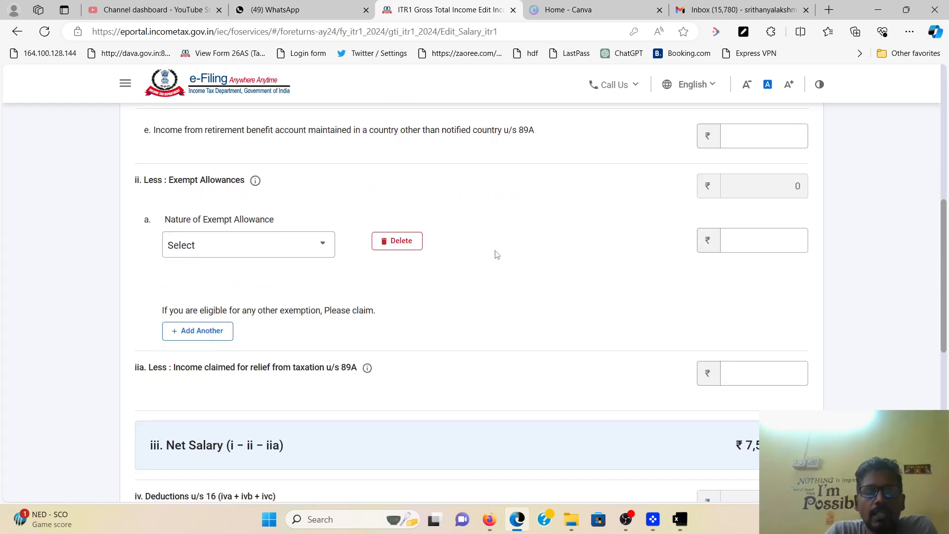
scroll(158, 343, "down", 4)
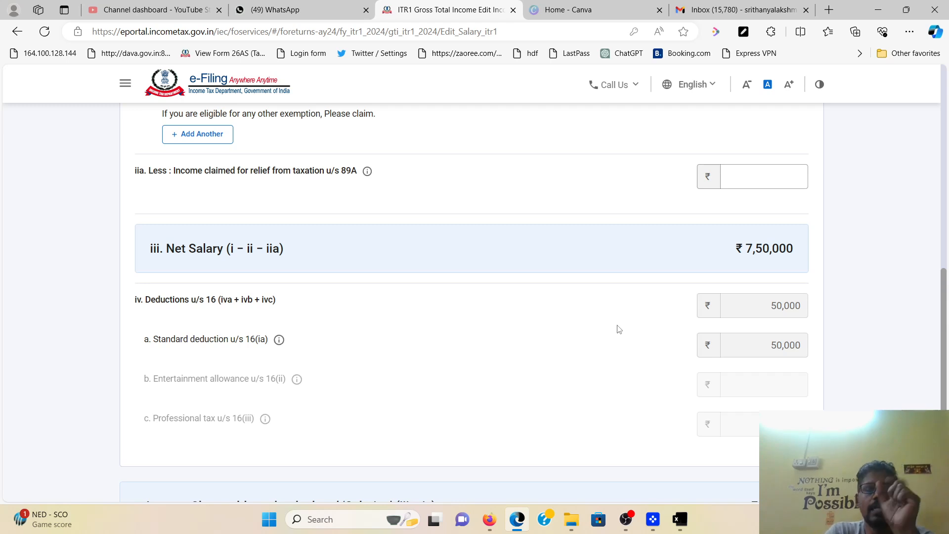
scroll(621, 328, "down", 5)
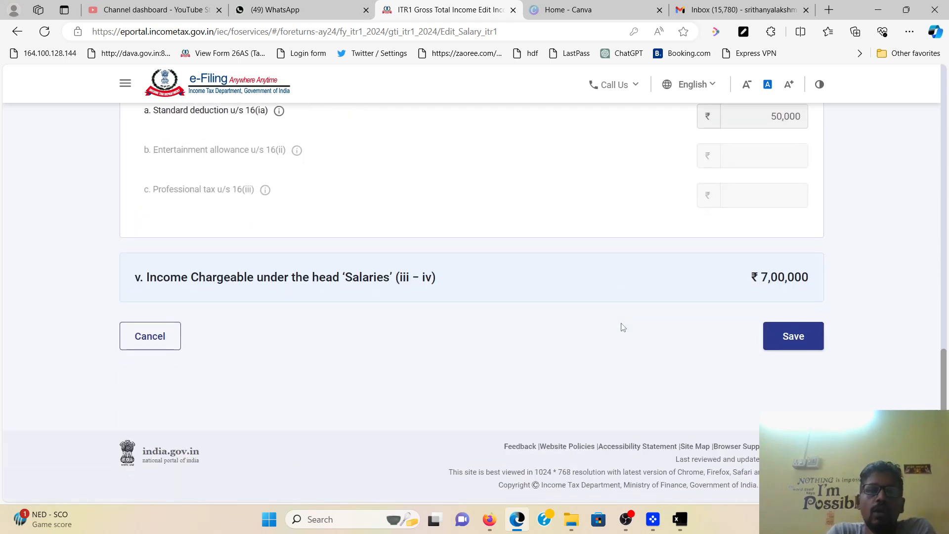
scroll(569, 288, "up", 3)
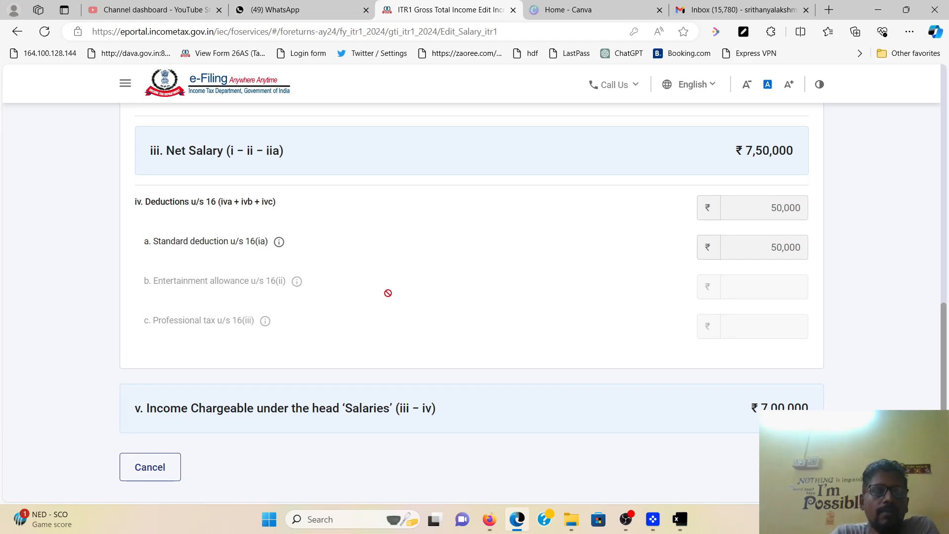
scroll(483, 364, "up", 6)
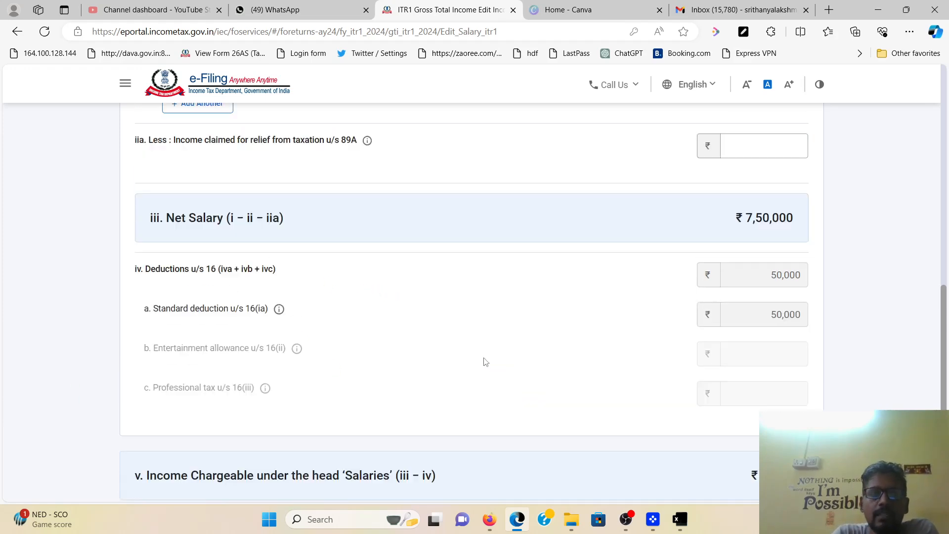
scroll(502, 312, "down", 6)
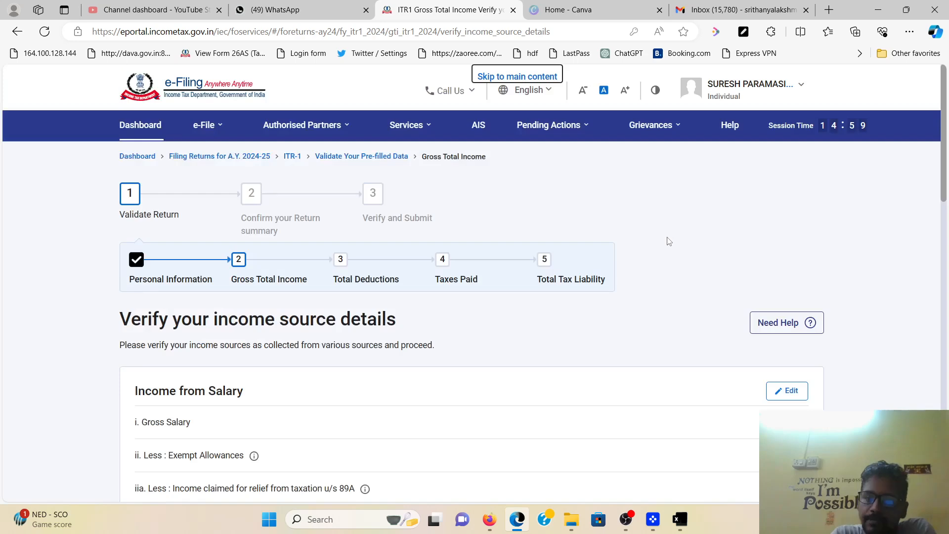
Step: Check the updated salary section and open the breakup details for income from house property
scroll(669, 240, "down", 10)
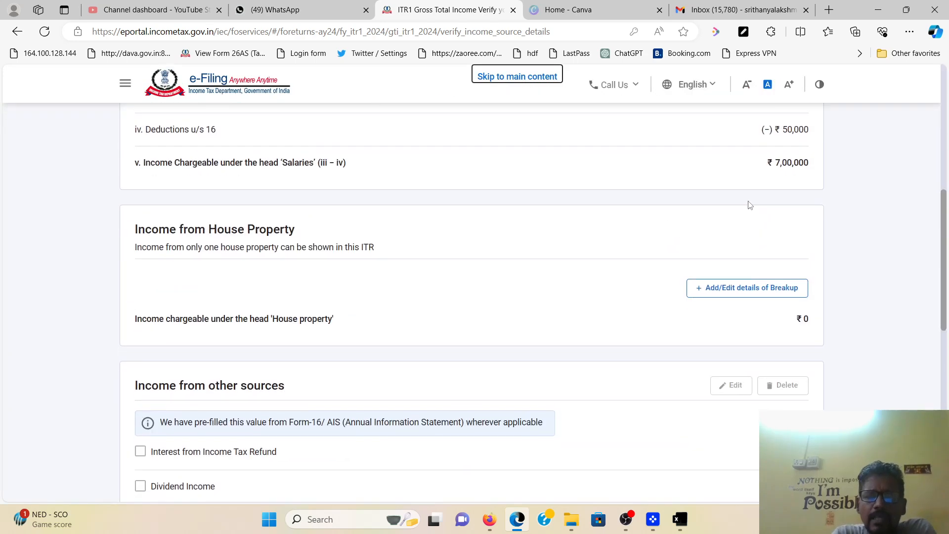
scroll(747, 208, "up", 4)
scroll(785, 291, "up", 4)
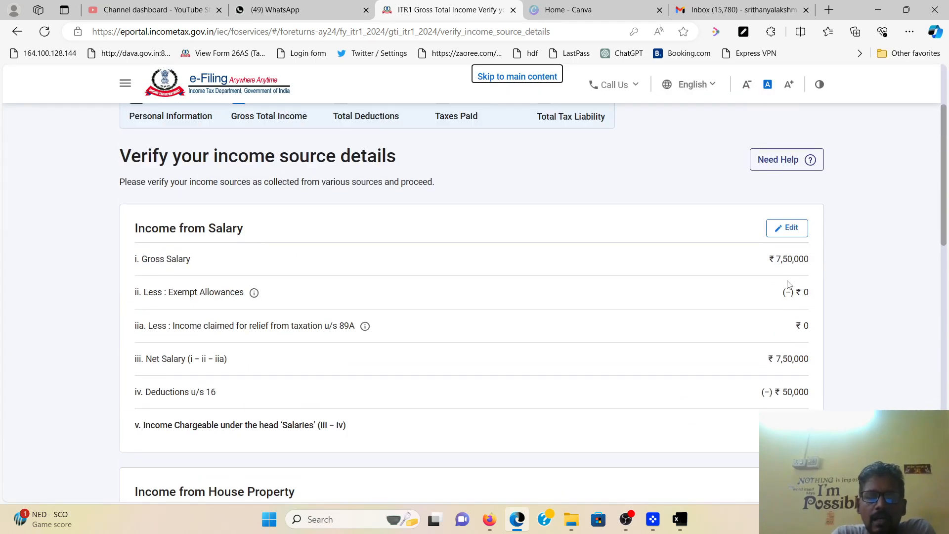
scroll(786, 297, "down", 5)
scroll(786, 297, "down", 3)
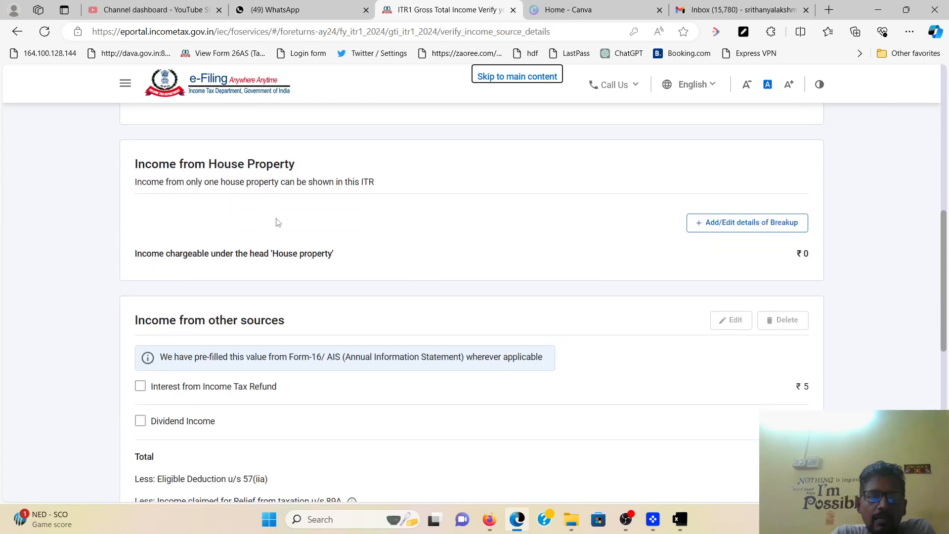
left_click(762, 228)
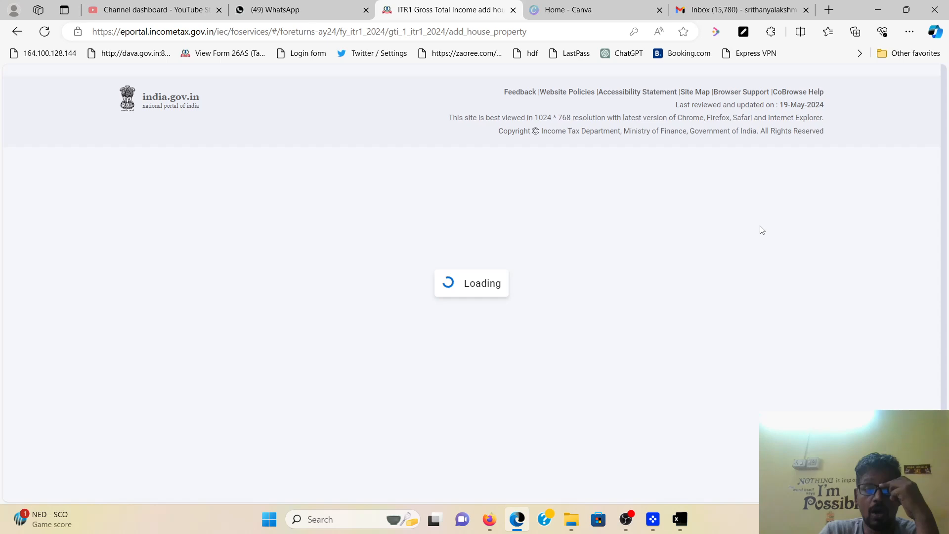
scroll(593, 278, "down", 2)
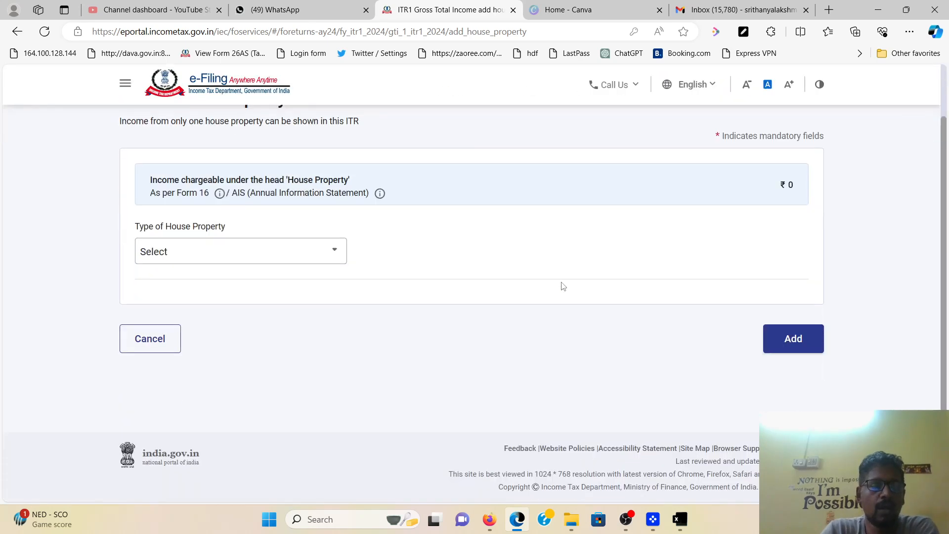
Step: View the fields for a Self Occupied house property, and set the property type to Let Out
left_click(274, 258)
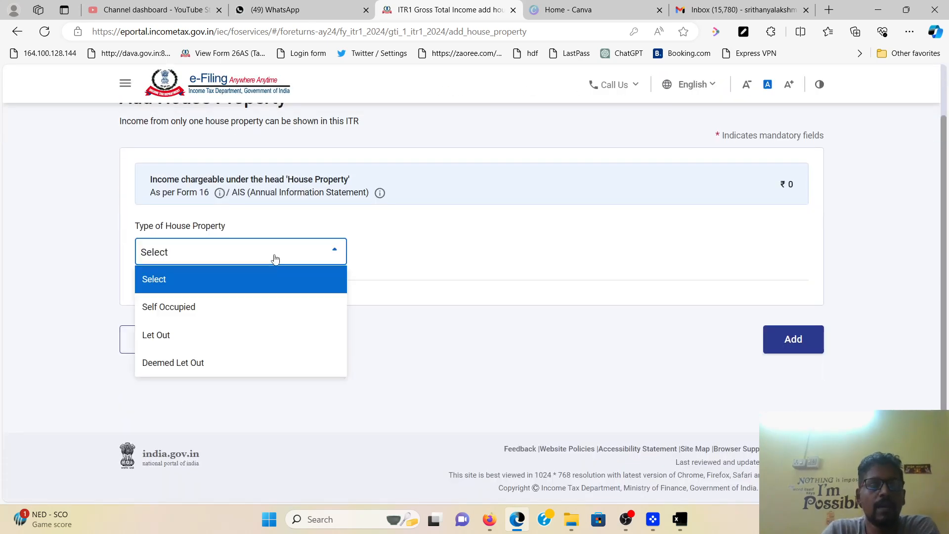
left_click(232, 317)
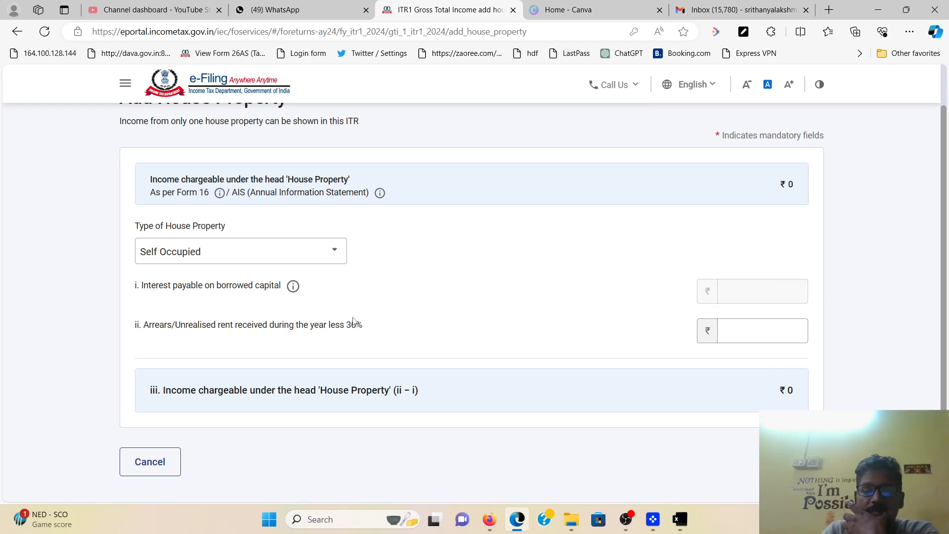
left_click(280, 250)
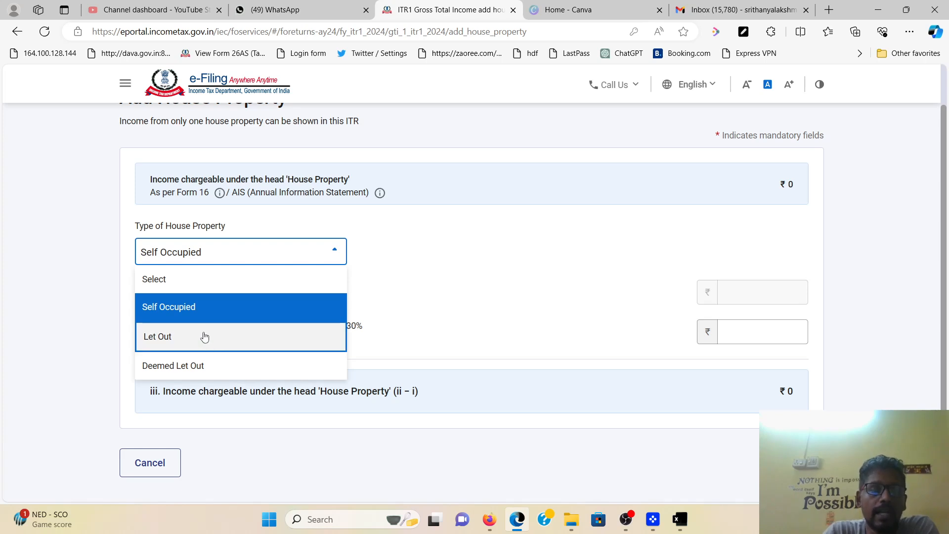
left_click(208, 342)
Step: Enter 240000 as the gross rent received during the year for the let-out property
scroll(422, 311, "down", 1)
left_click(736, 222)
type("24000")
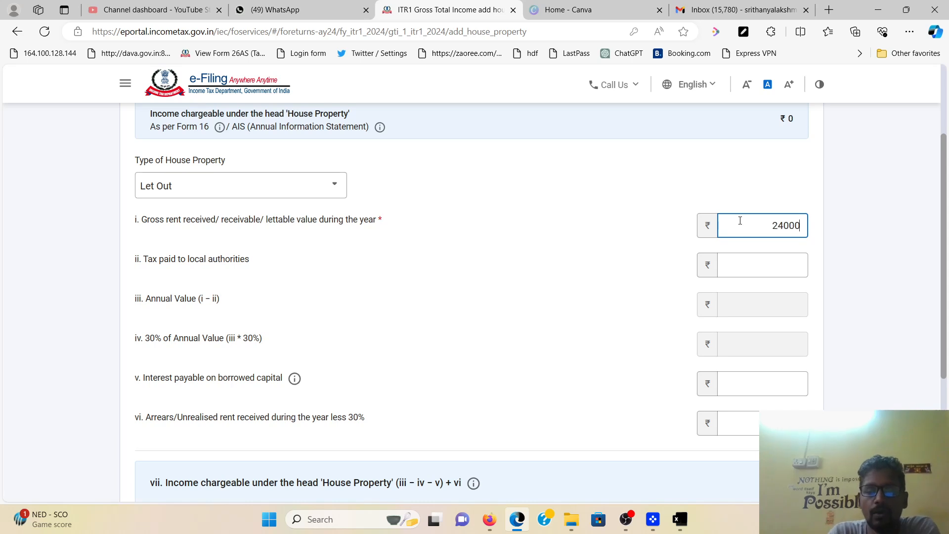
type("0")
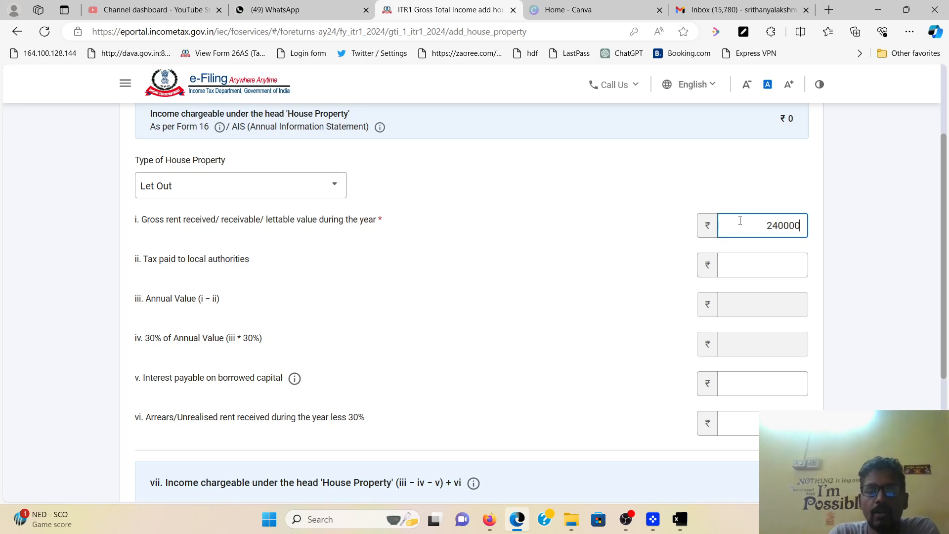
left_click(468, 296)
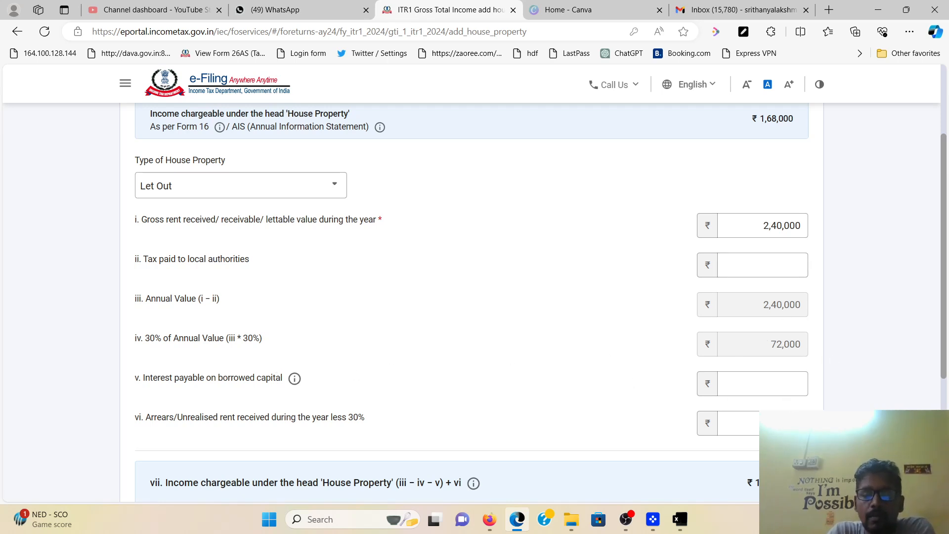
Step: Check the income chargeable from house property and enter 75000 as interest payable on borrowed capital
scroll(540, 379, "down", 3)
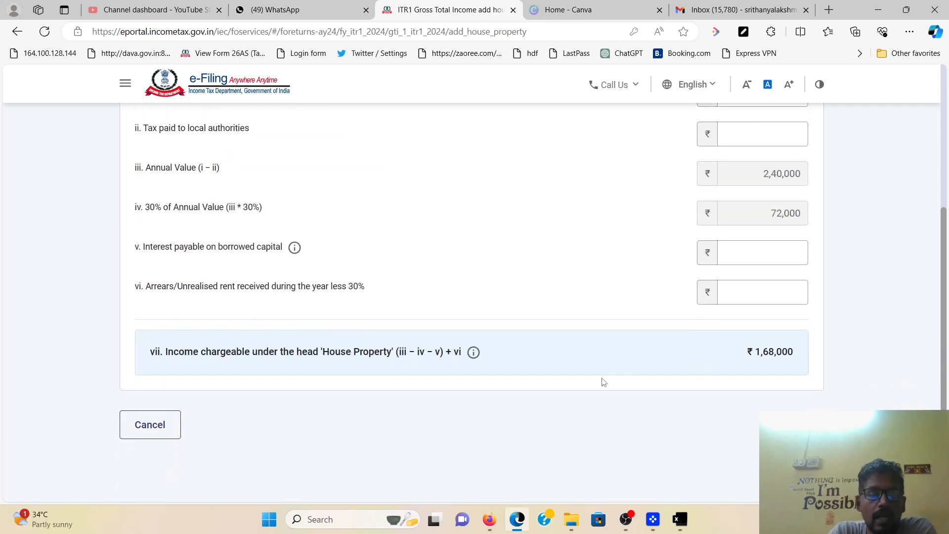
scroll(618, 375, "up", 1)
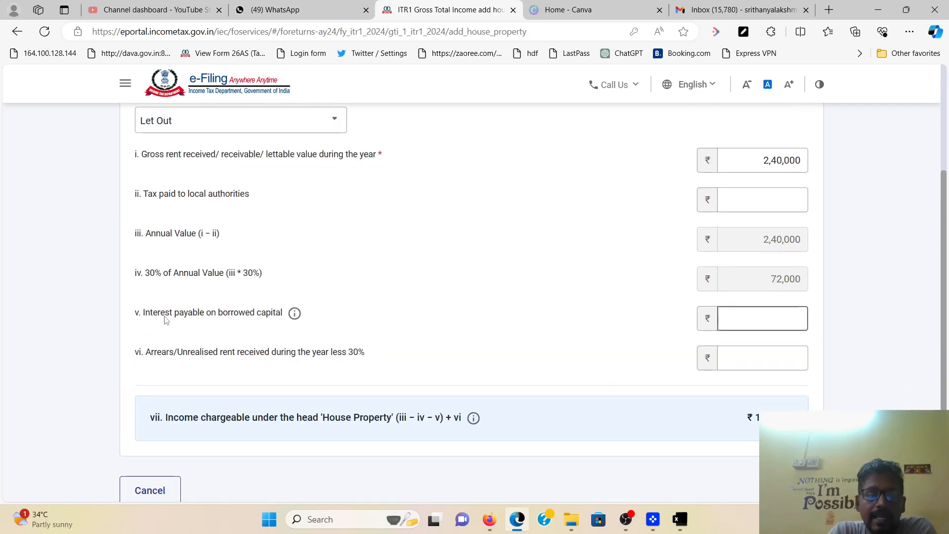
left_click(773, 318)
type("75000")
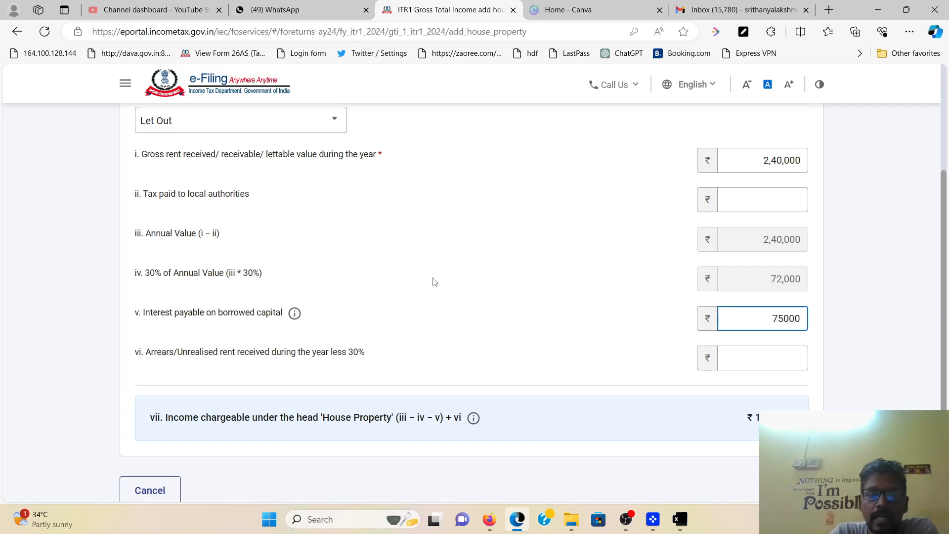
left_click(473, 284)
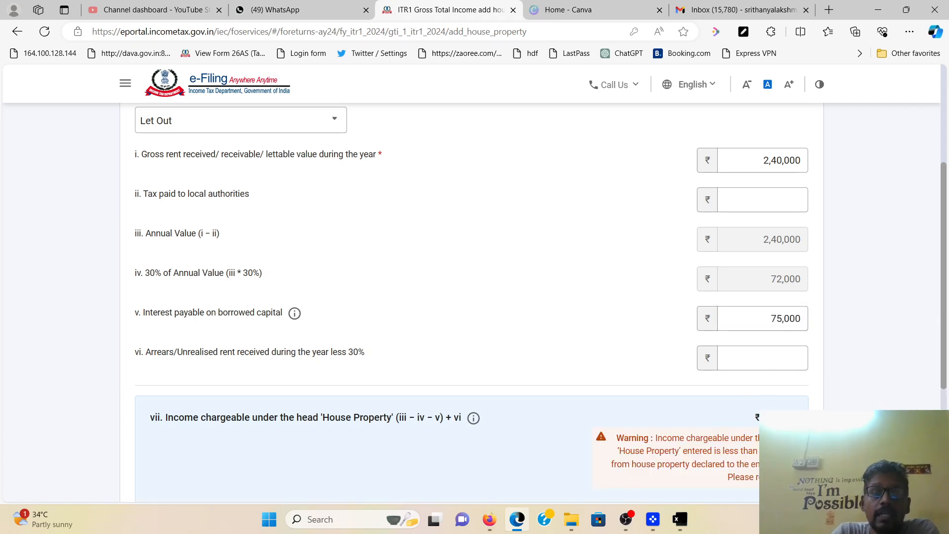
Step: Examine the house property type options and the interest on borrowed capital entry for the let-out property
scroll(324, 267, "up", 1)
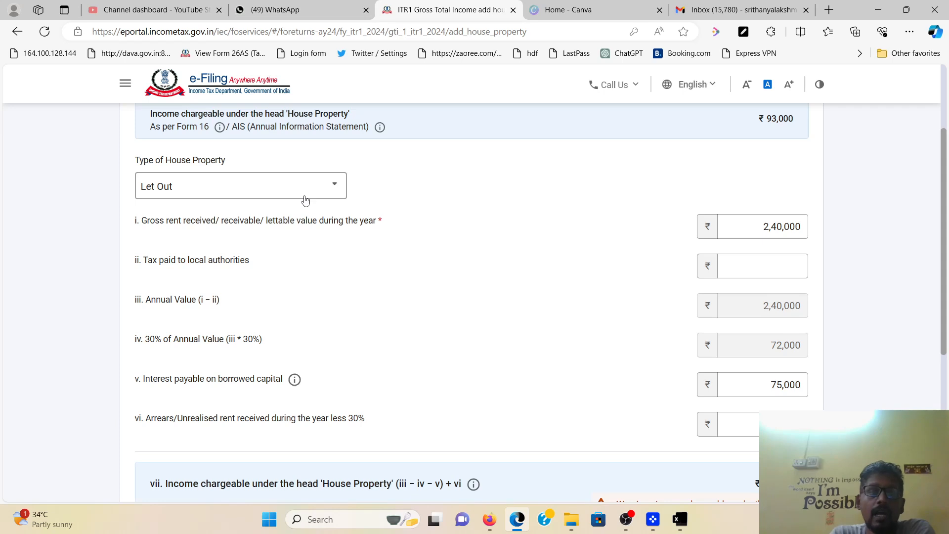
left_click(330, 194)
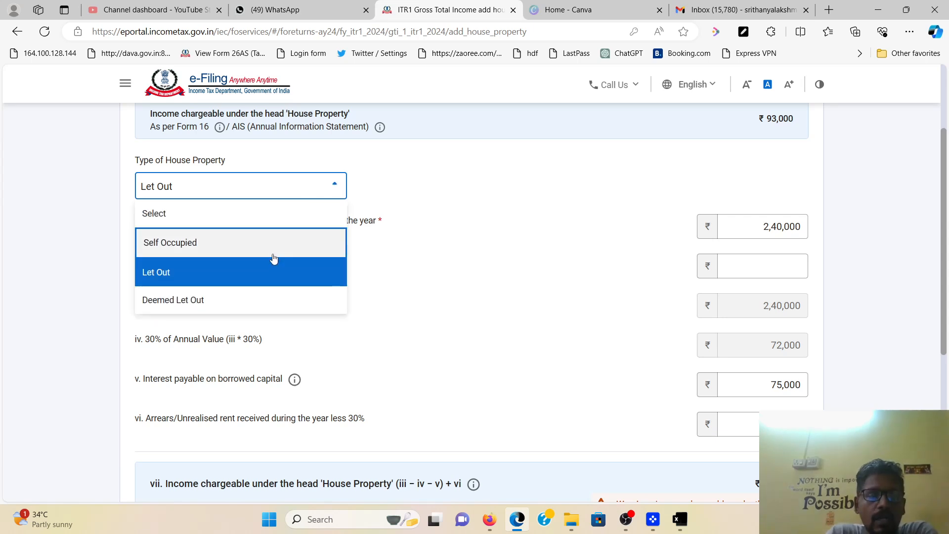
left_click(489, 287)
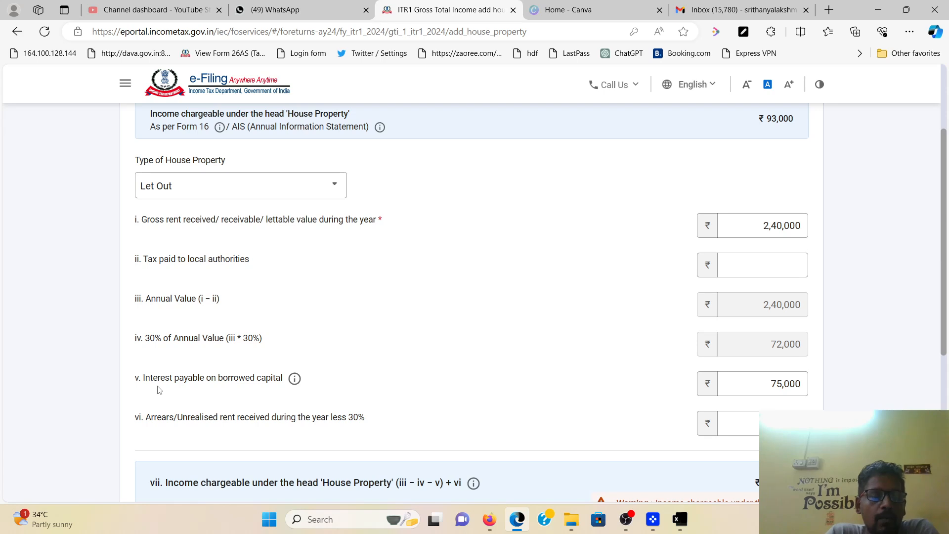
left_click_drag(158, 381, 280, 382)
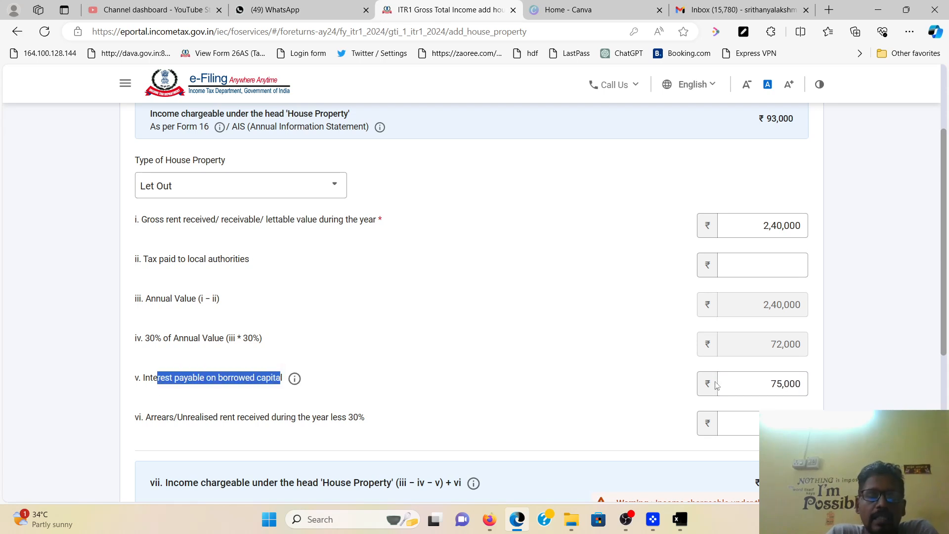
left_click(281, 191)
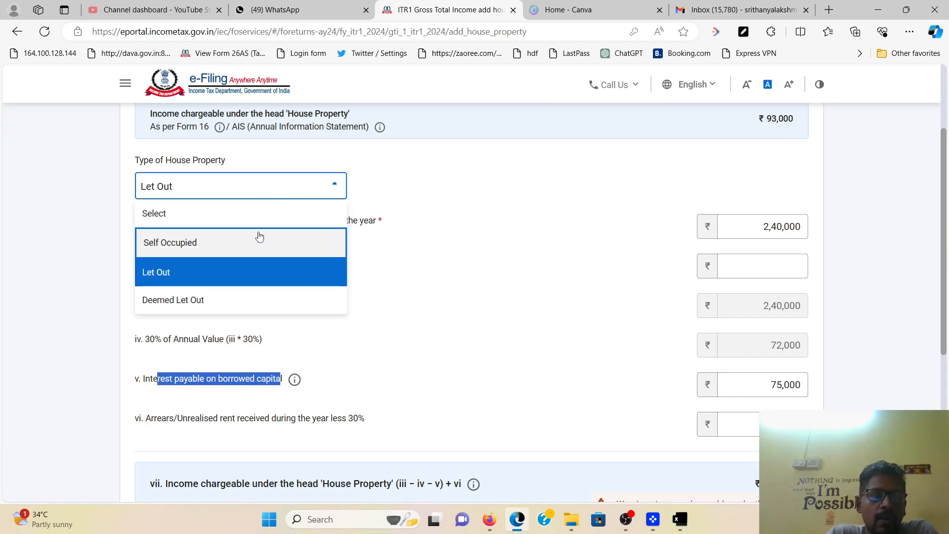
left_click(551, 193)
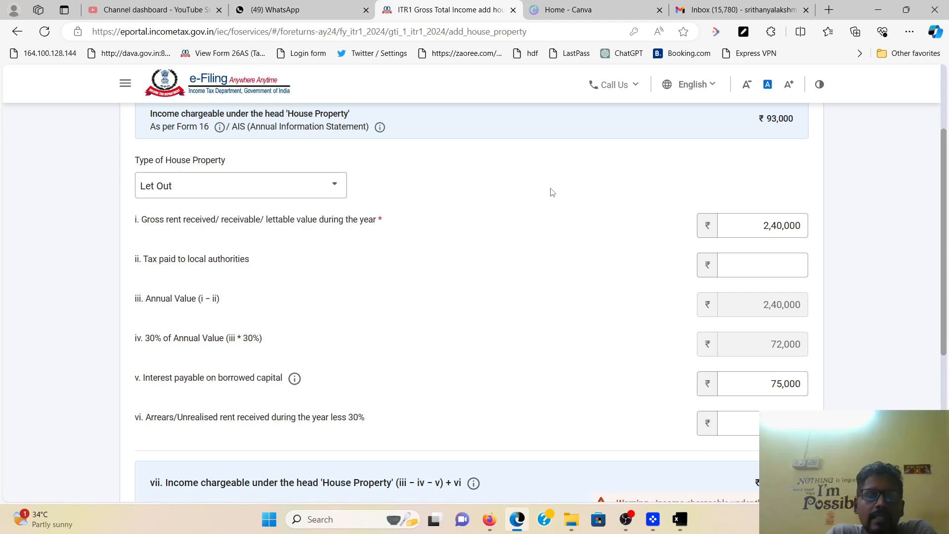
scroll(657, 265, "down", 2)
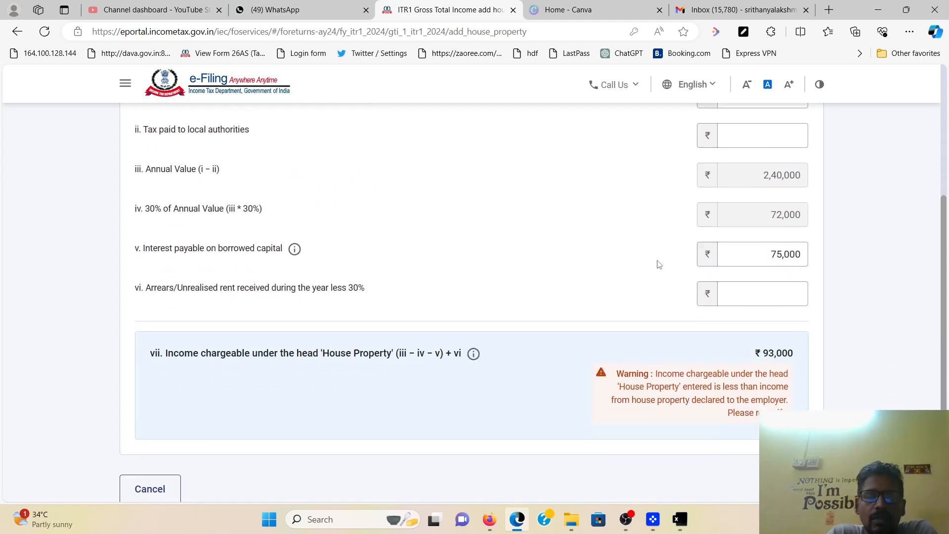
Step: Recheck the gross rent and borrowed capital interest amounts, and add the let-out house property income to the return
scroll(632, 259, "up", 2)
left_click(800, 225)
double_click(801, 226)
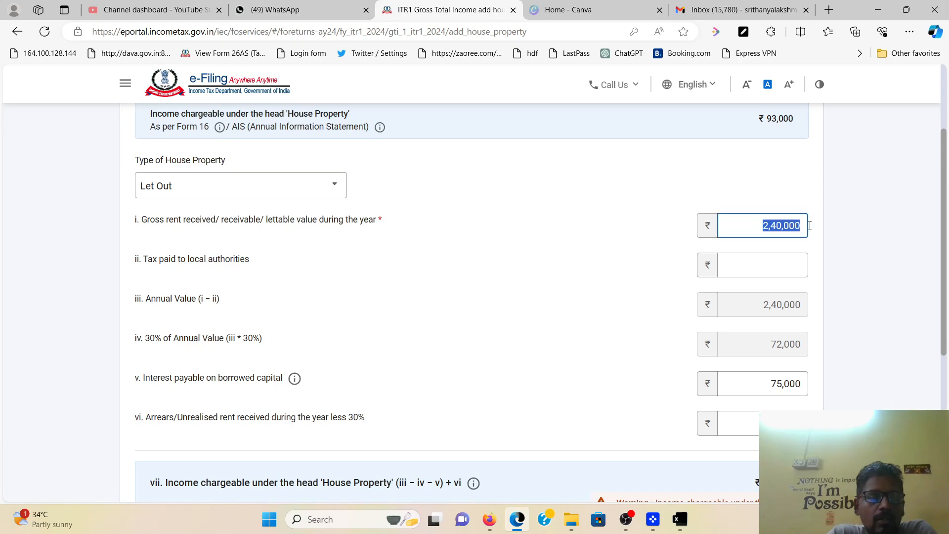
double_click(767, 384)
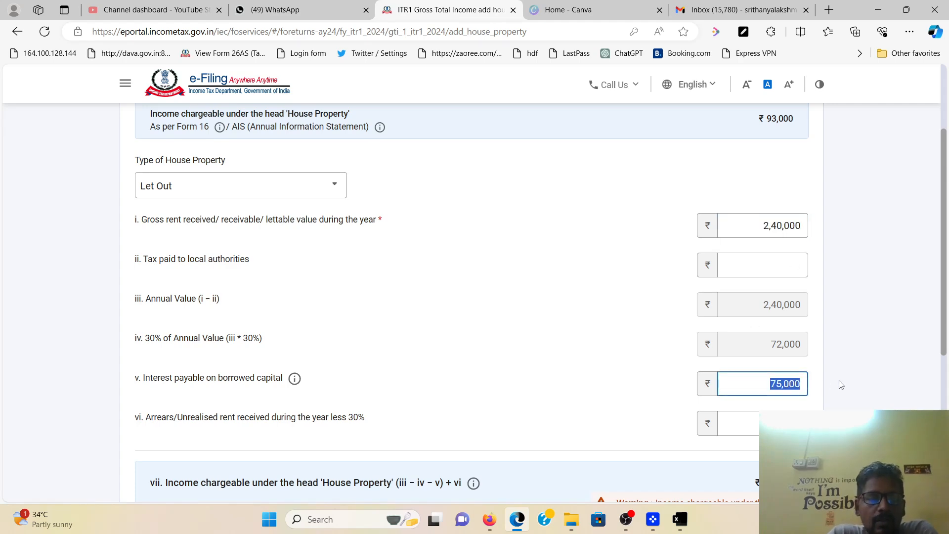
scroll(833, 390, "down", 3)
left_click(793, 422)
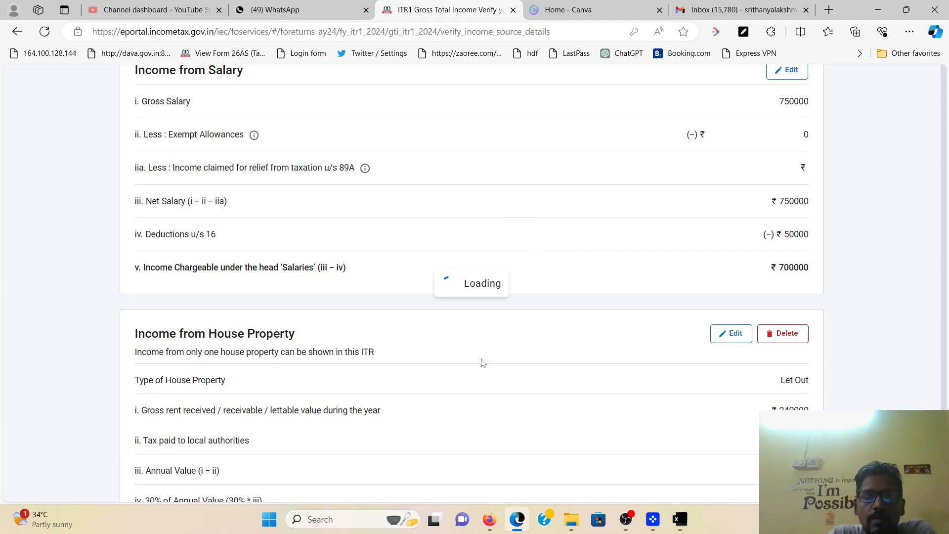
Step: Check the house property and other sources sections of the income summary, and open the form for adding another income from other sources
scroll(714, 377, "down", 5)
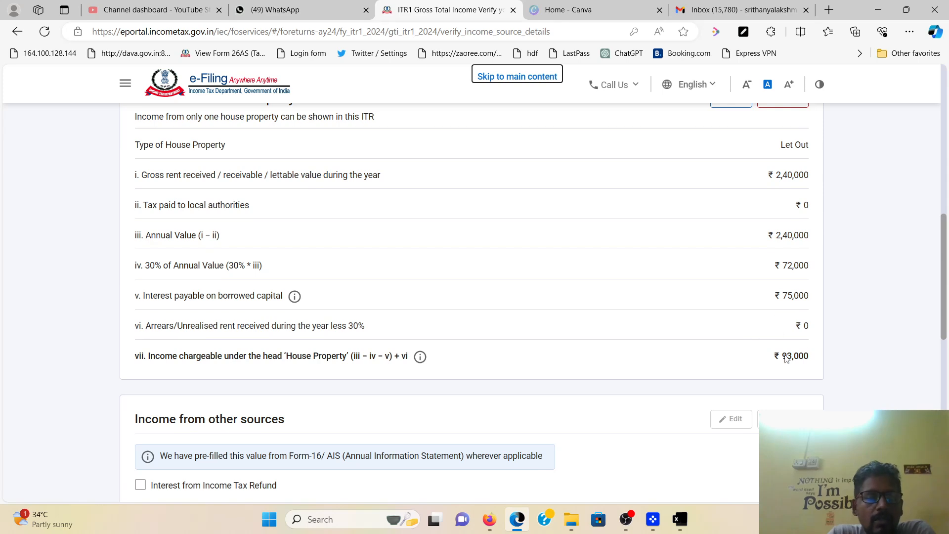
scroll(786, 358, "down", 4)
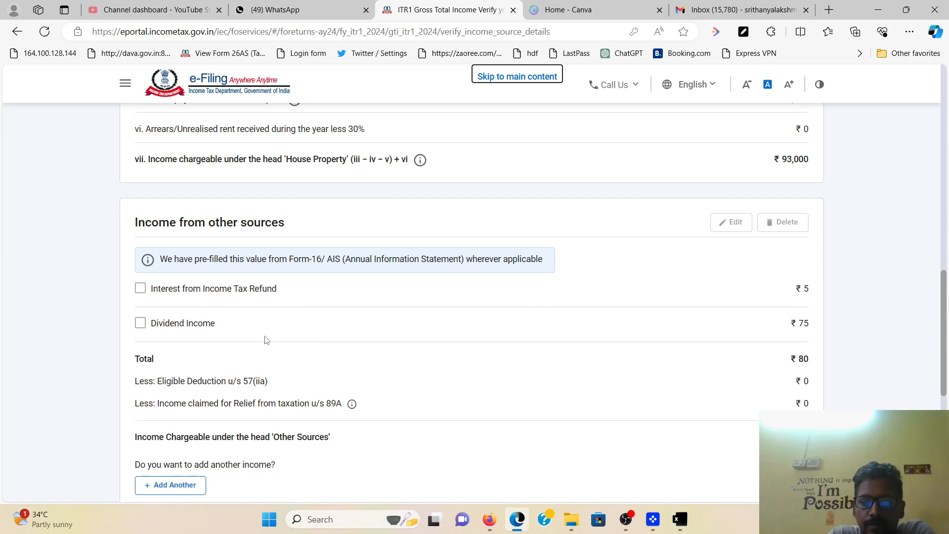
scroll(252, 336, "down", 3)
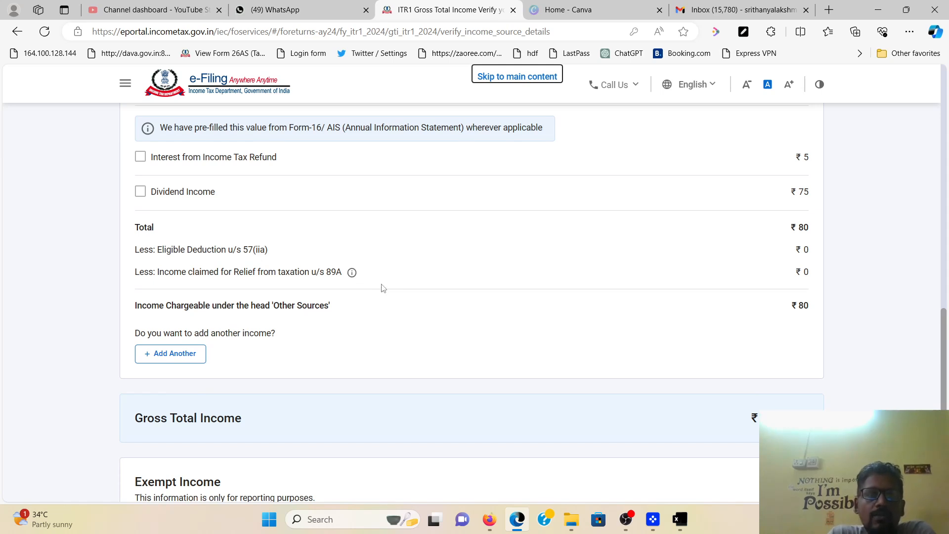
scroll(341, 281, "up", 1)
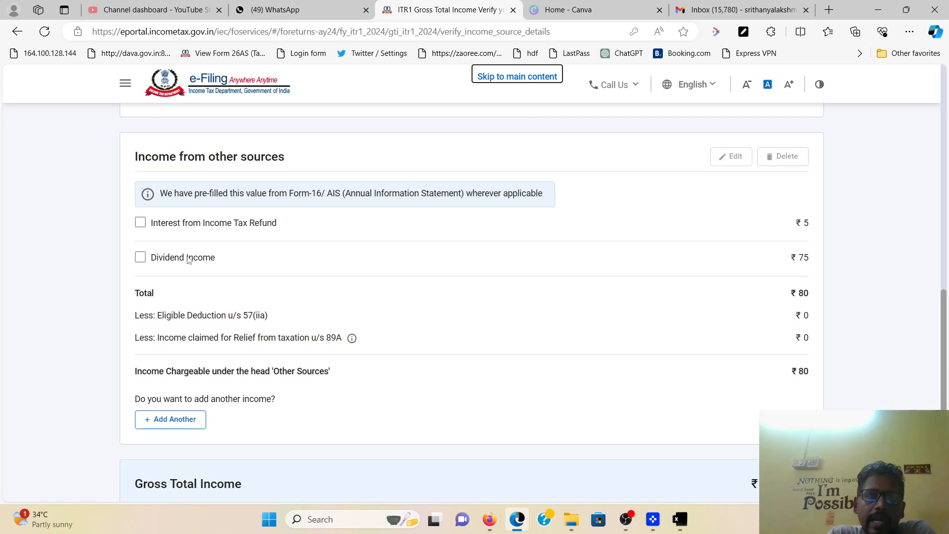
left_click(193, 420)
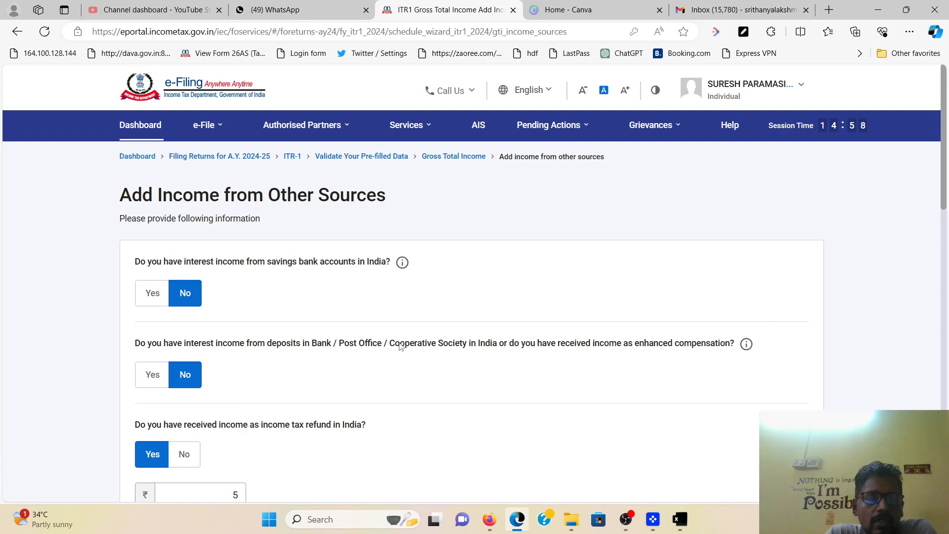
Step: Declare savings bank interest income of 1475 and interest income from deposits of 25485
scroll(399, 345, "down", 2)
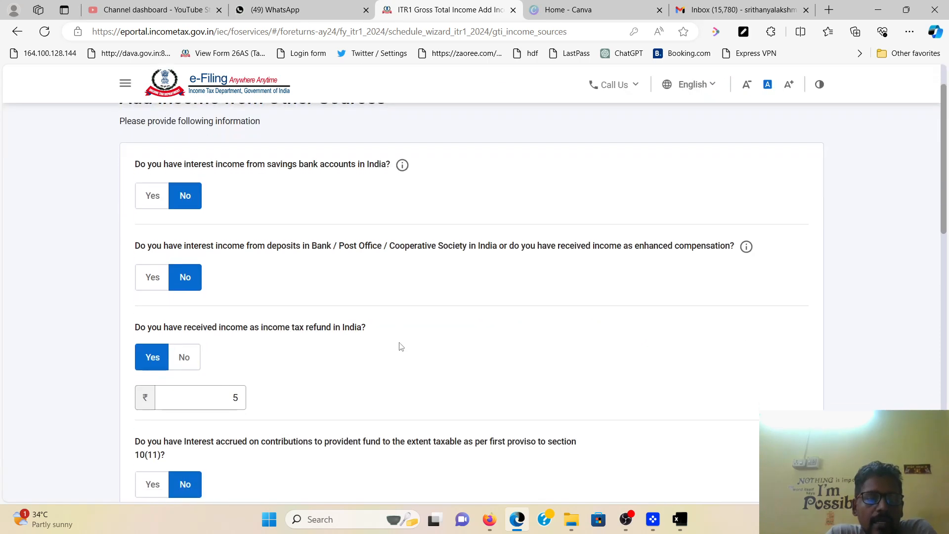
left_click(152, 196)
left_click(185, 240)
type("1475")
left_click(151, 316)
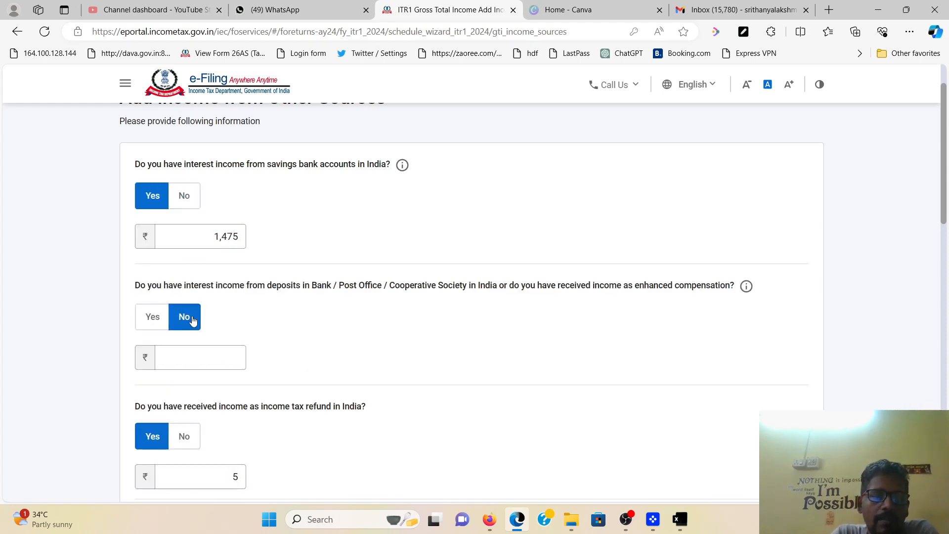
left_click(237, 355)
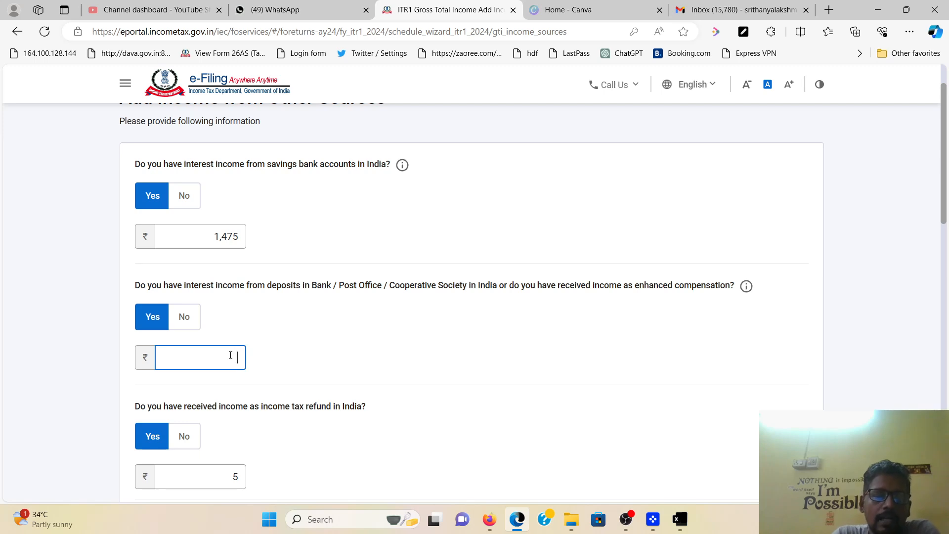
type("25485")
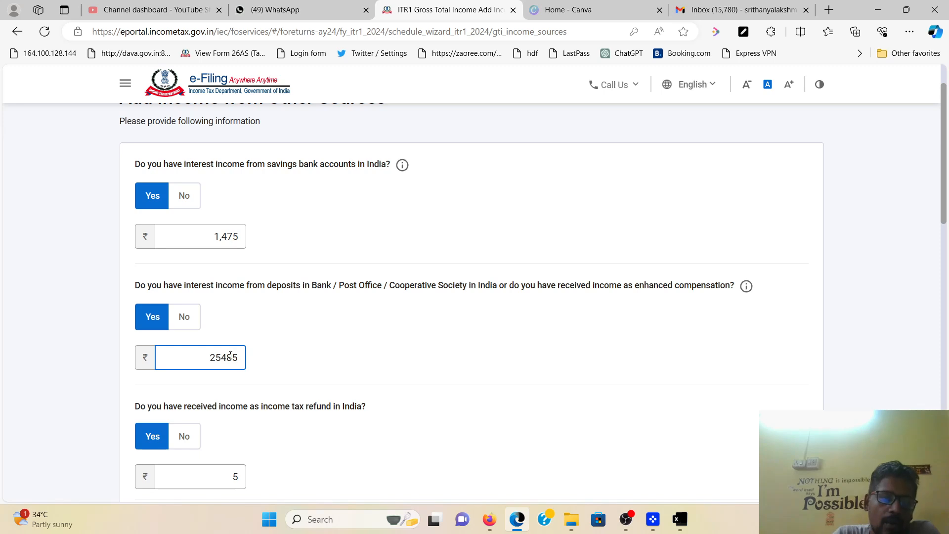
Step: Review the remaining other-income questions, covering income tax refund, provident fund interest, family pension and dividend income
scroll(230, 331, "down", 1)
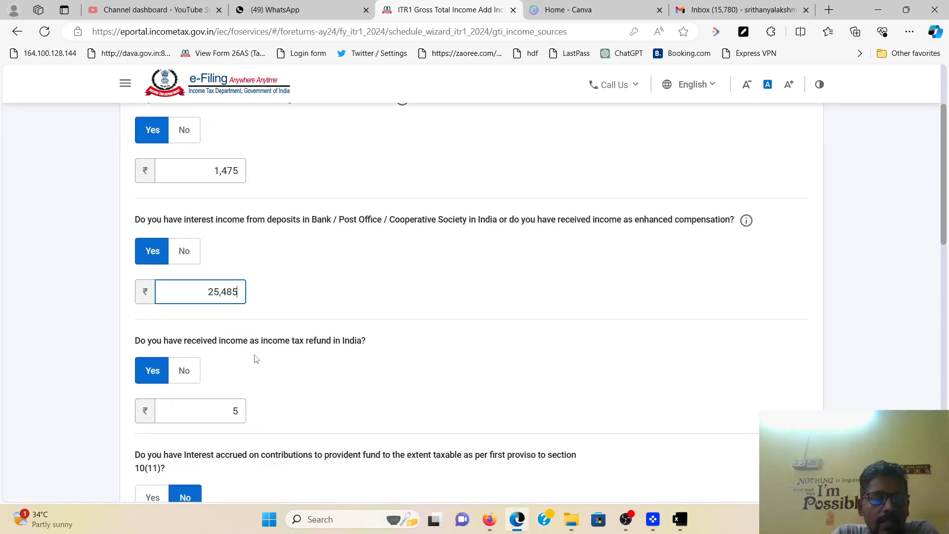
scroll(348, 362, "down", 2)
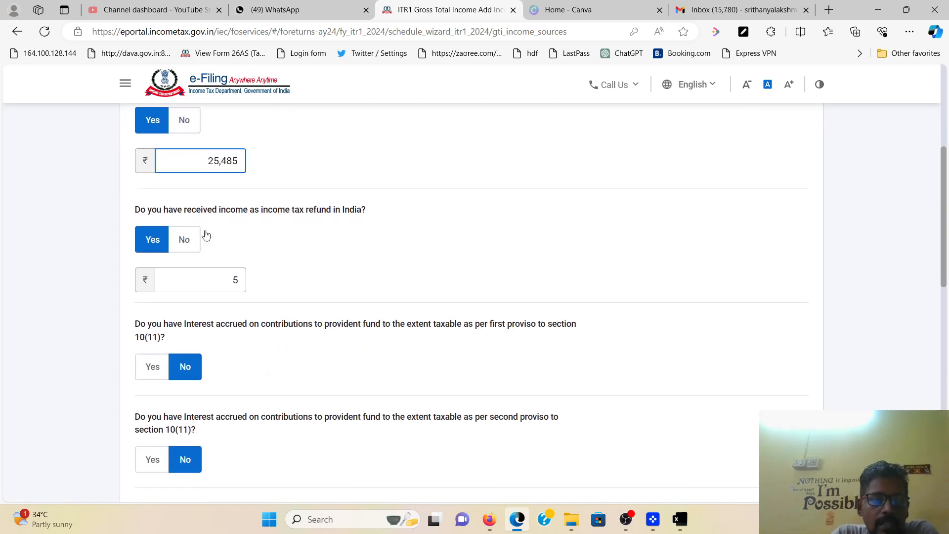
left_click(229, 280)
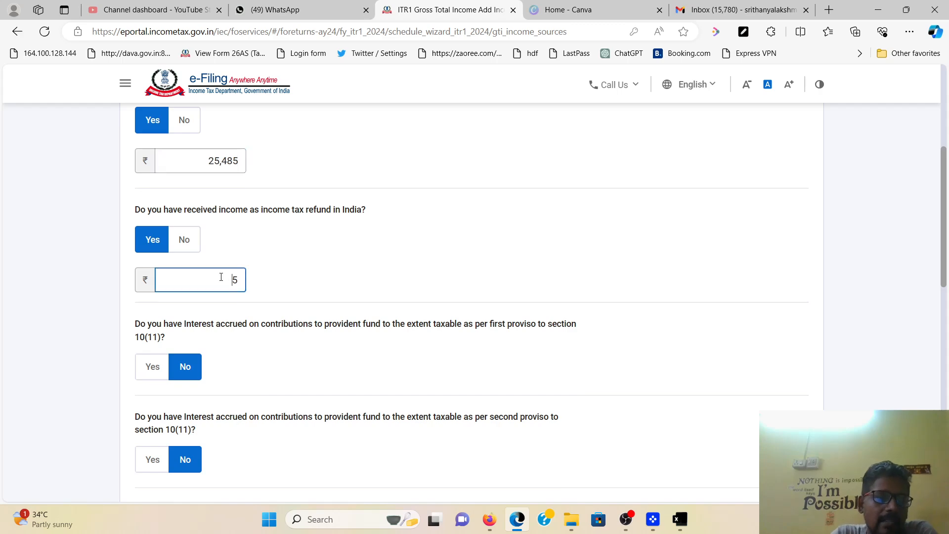
scroll(384, 303, "down", 2)
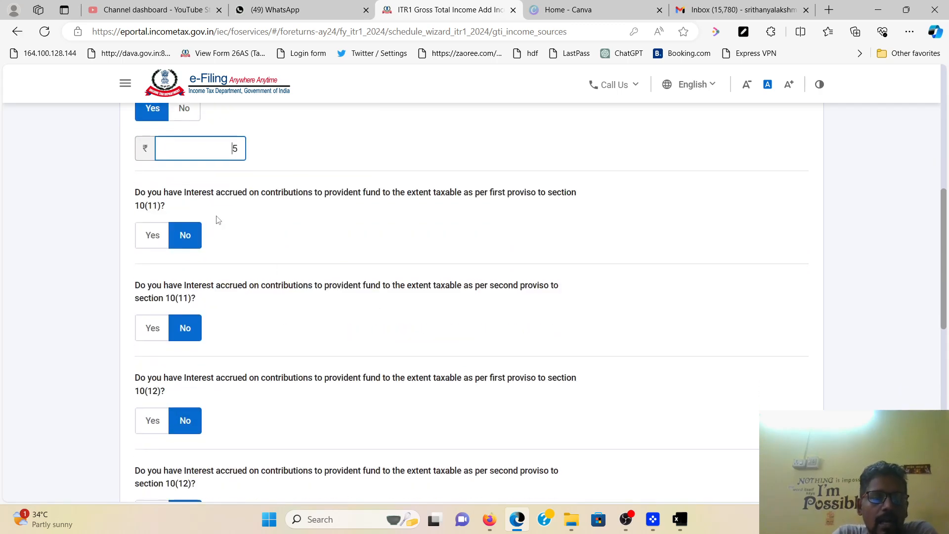
scroll(280, 313, "down", 8)
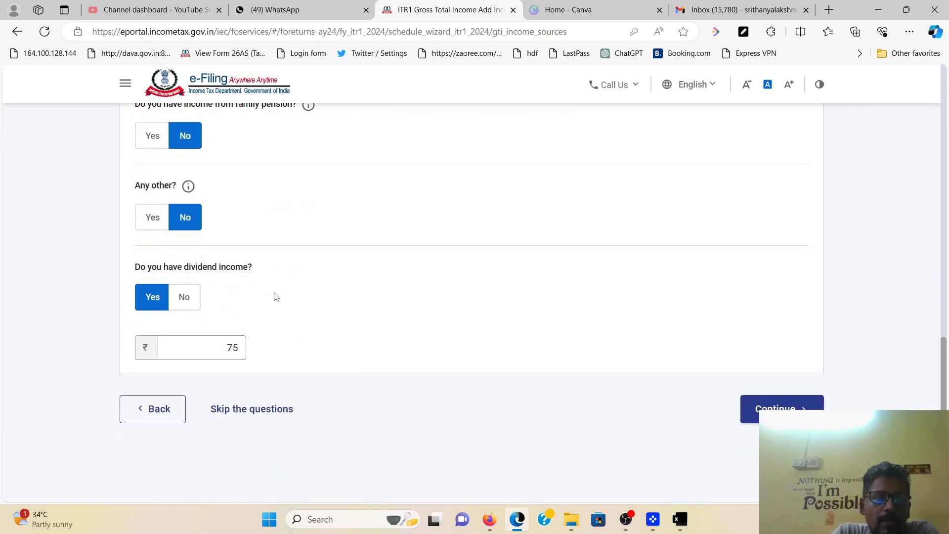
scroll(366, 272, "up", 1)
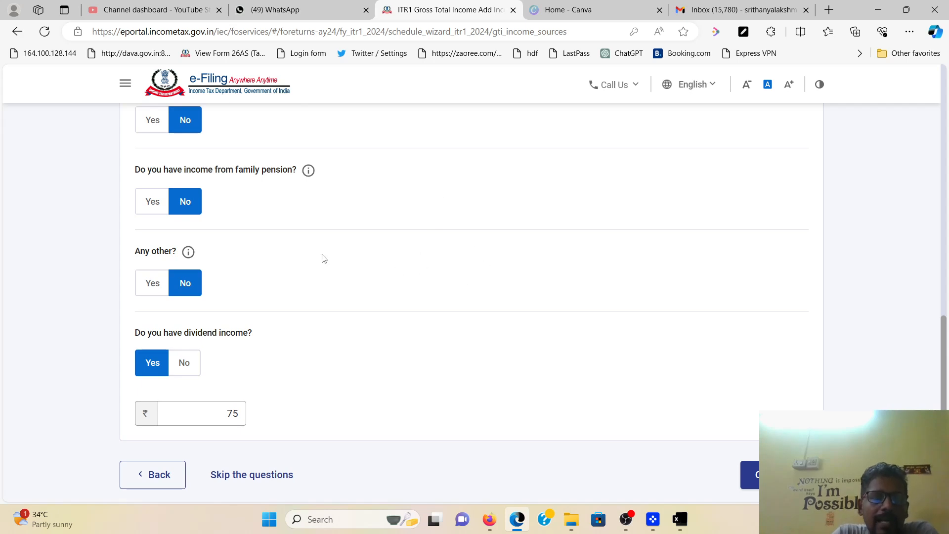
Step: Try declaring 50,000 as any other income with its description field, and reset that answer to No
left_click_drag(137, 254, 221, 252)
left_click(203, 304)
left_click(154, 289)
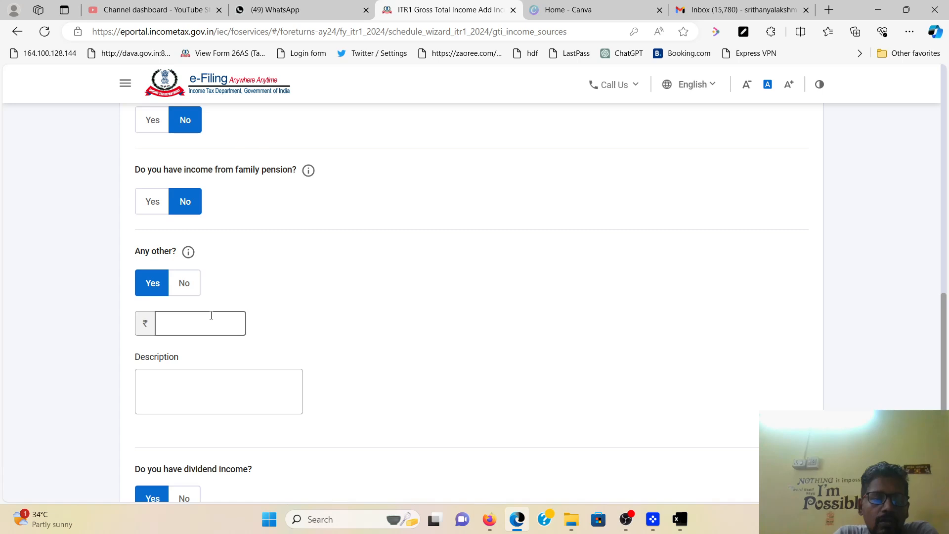
type("50,000")
left_click(225, 383)
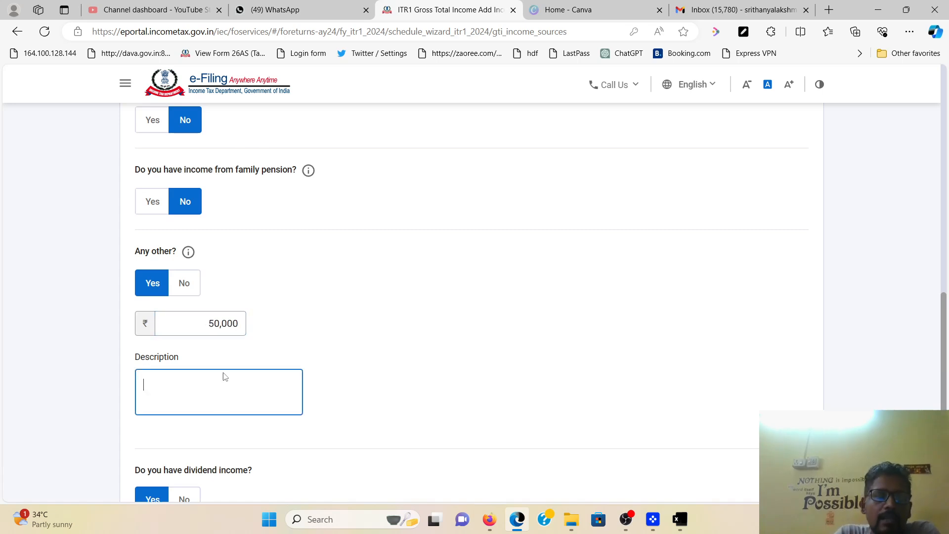
left_click(190, 297)
Step: Submit the other sources answers and check the updated other sources section and gross total income
scroll(845, 354, "down", 3)
left_click(811, 343)
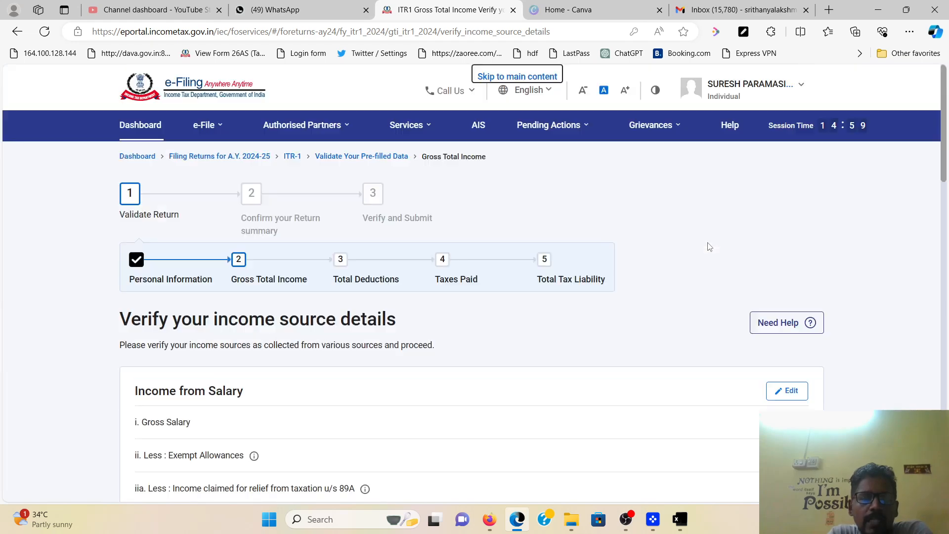
scroll(710, 246, "down", 12)
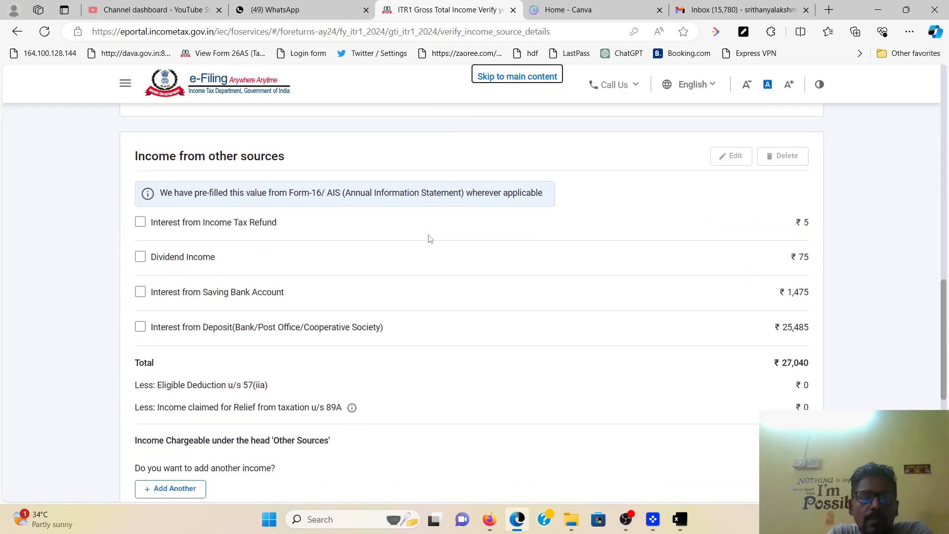
scroll(784, 305, "down", 1)
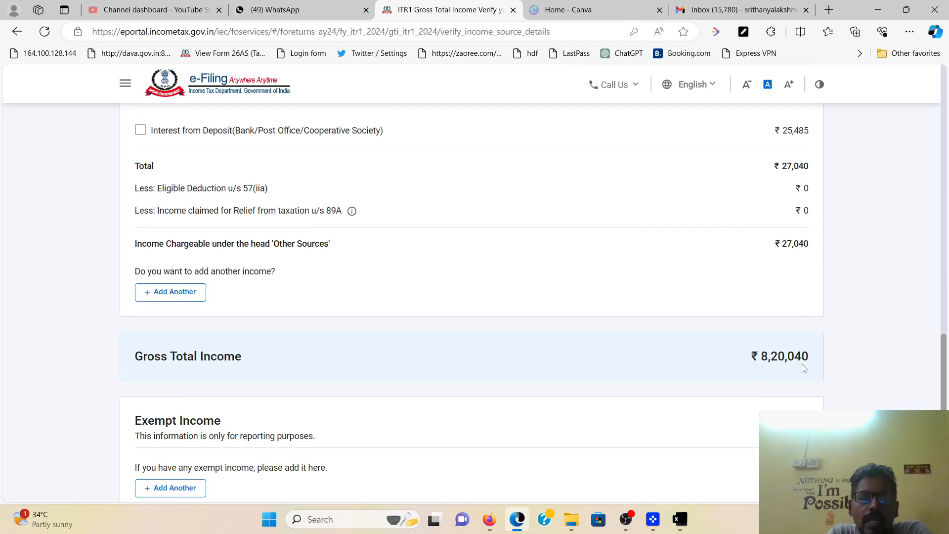
Step: Review the available natures of exempt income in a new exempt income entry, and cancel the entry
scroll(799, 364, "down", 2)
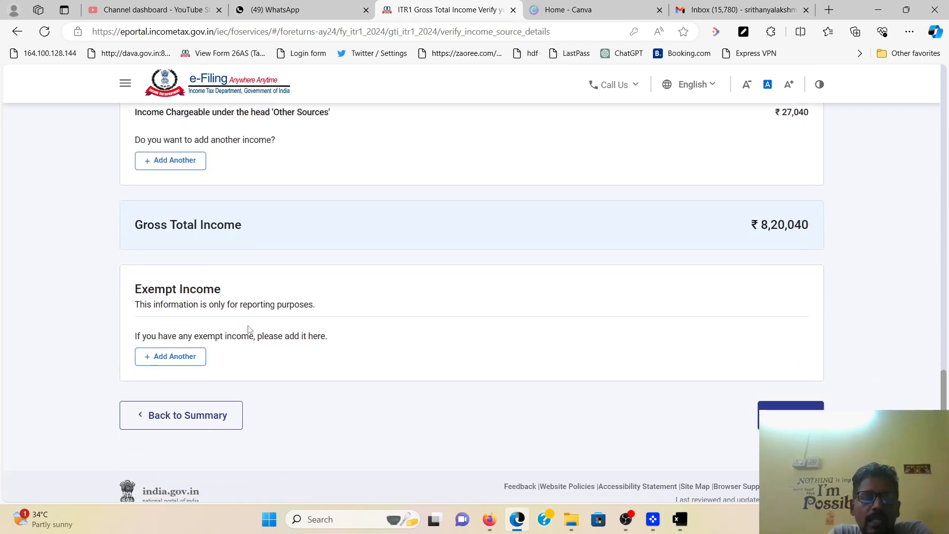
left_click_drag(134, 292, 252, 295)
left_click(168, 355)
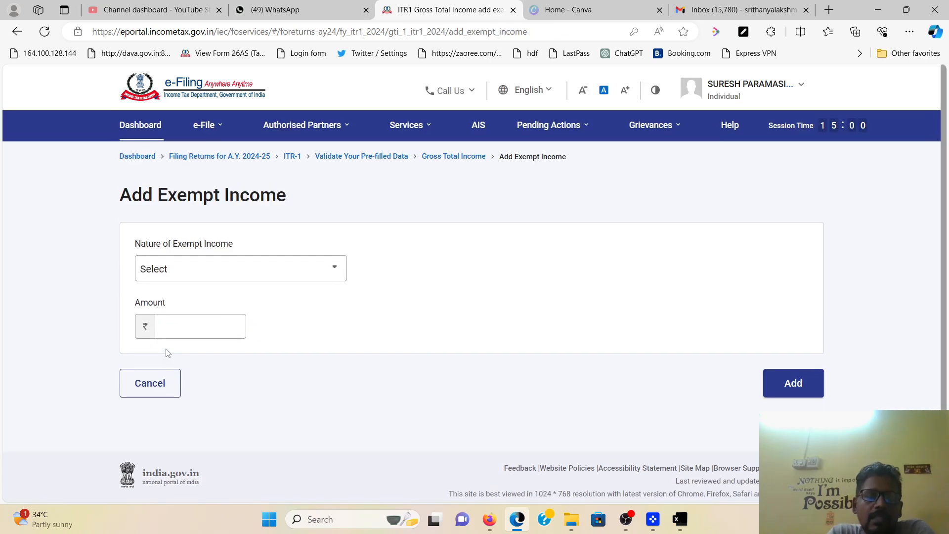
left_click(278, 282)
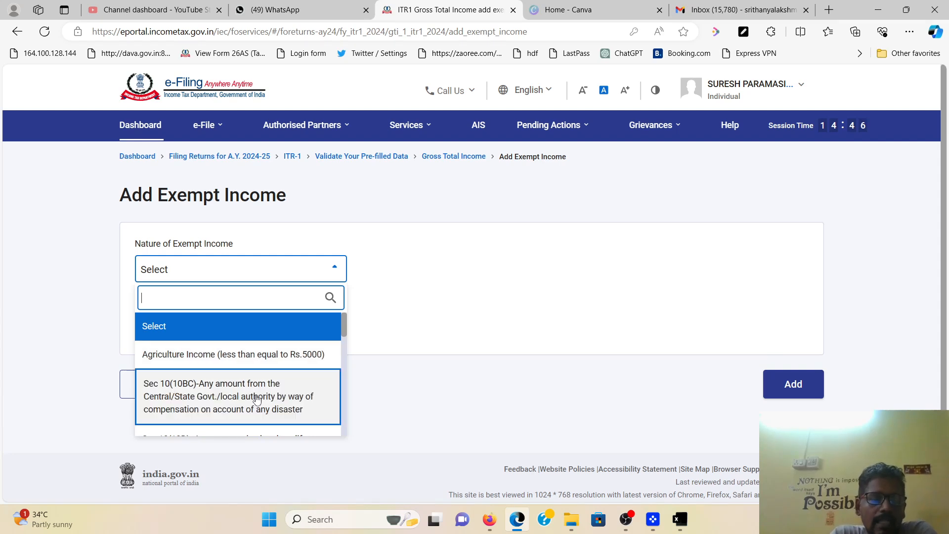
scroll(259, 395, "down", 1)
scroll(260, 396, "down", 1)
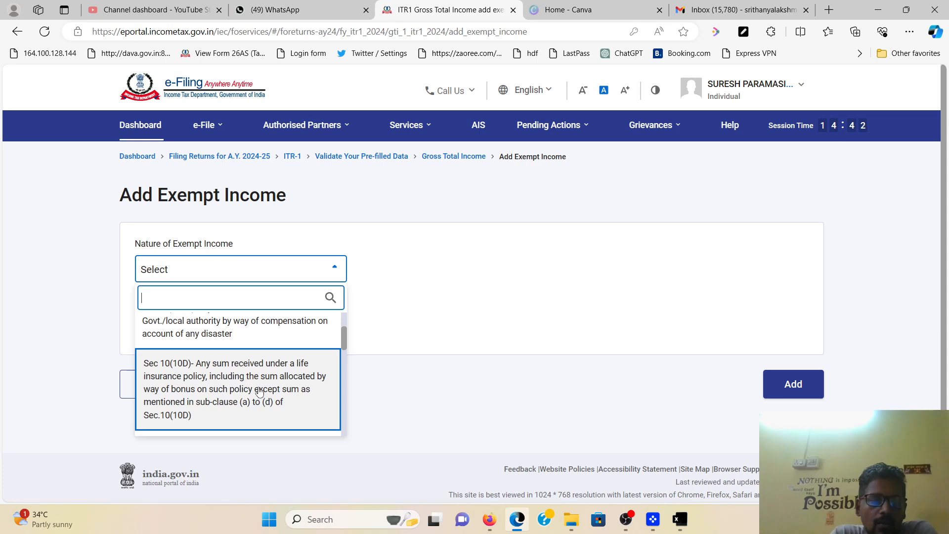
scroll(259, 389, "down", 3)
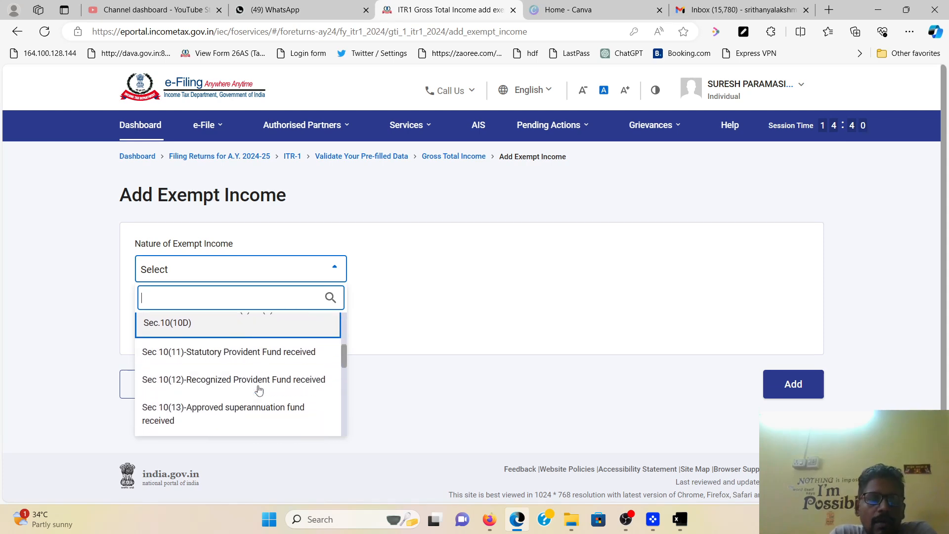
scroll(267, 406, "down", 2)
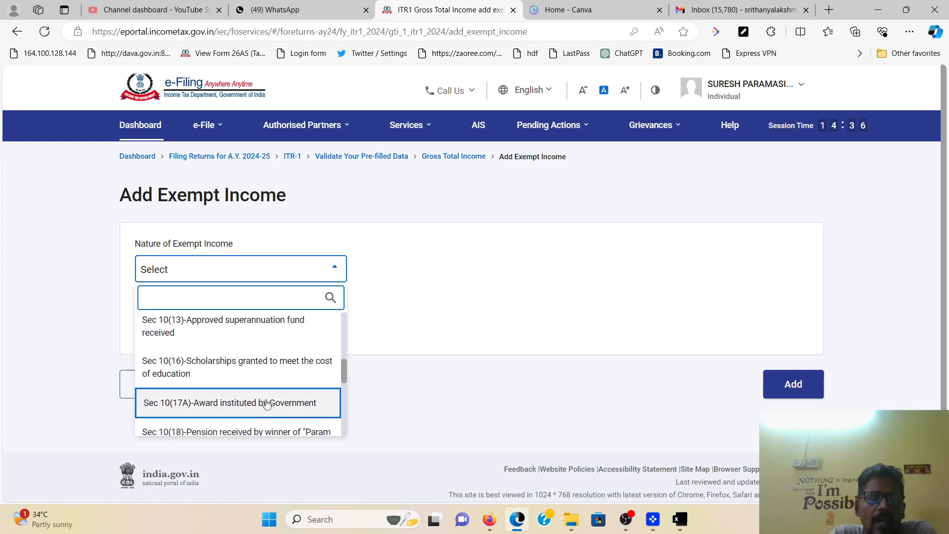
scroll(266, 402, "down", 2)
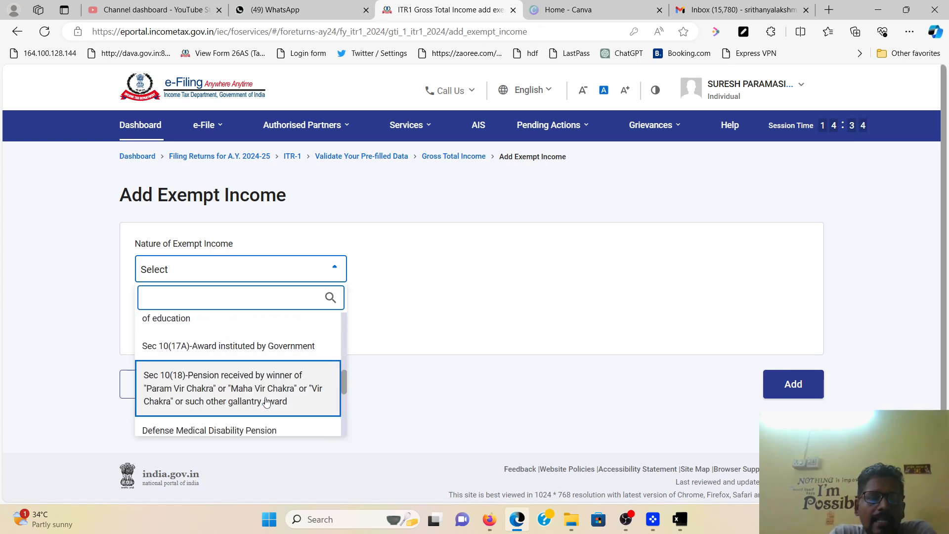
scroll(266, 402, "down", 4)
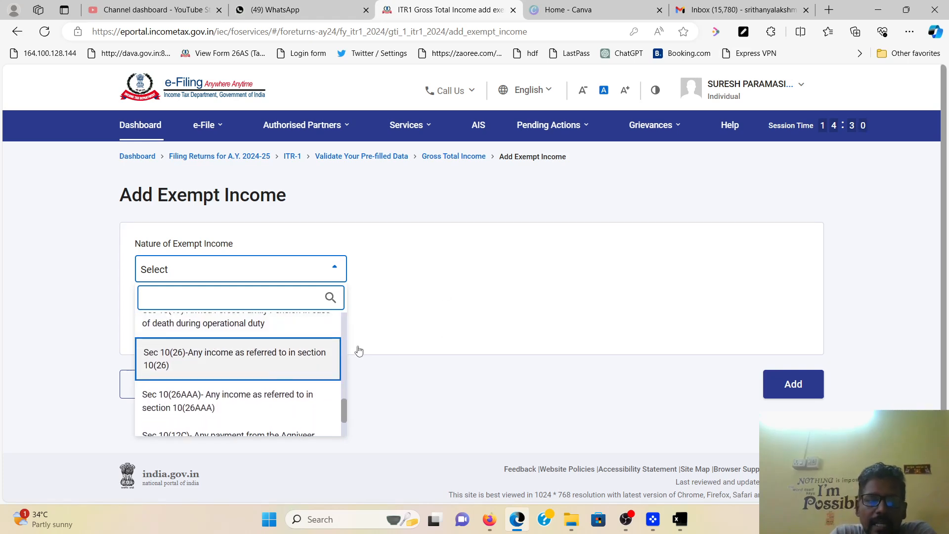
left_click(422, 345)
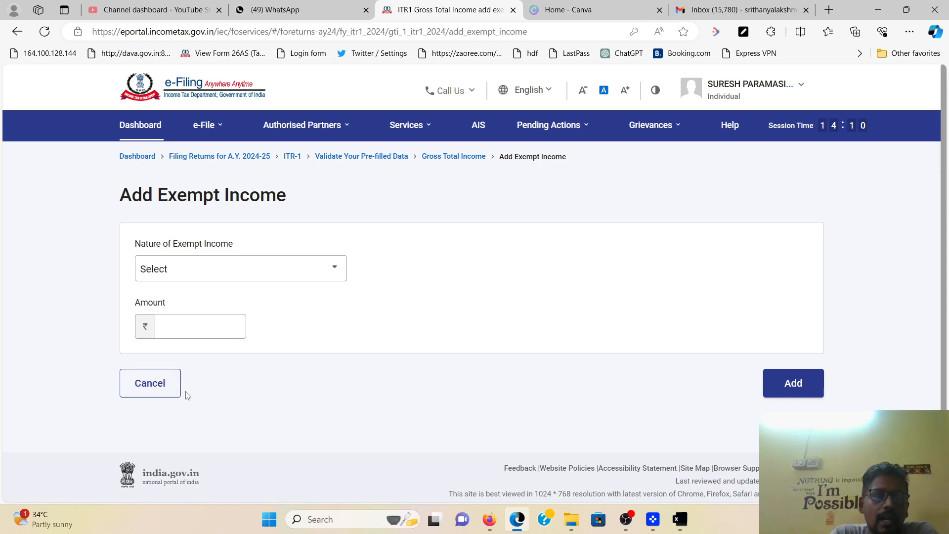
left_click(151, 392)
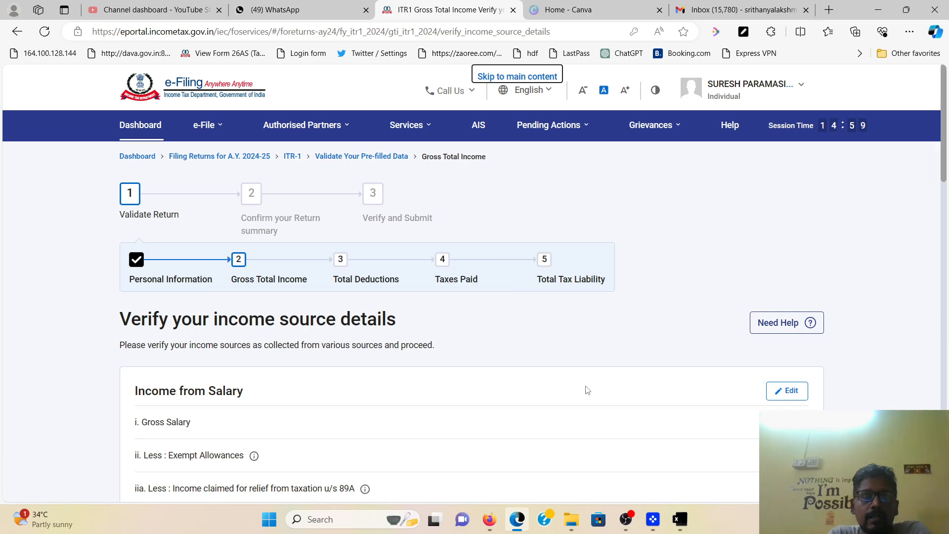
Step: Confirm the Gross Total Income section of the return
scroll(587, 391, "down", 15)
scroll(588, 396, "down", 1)
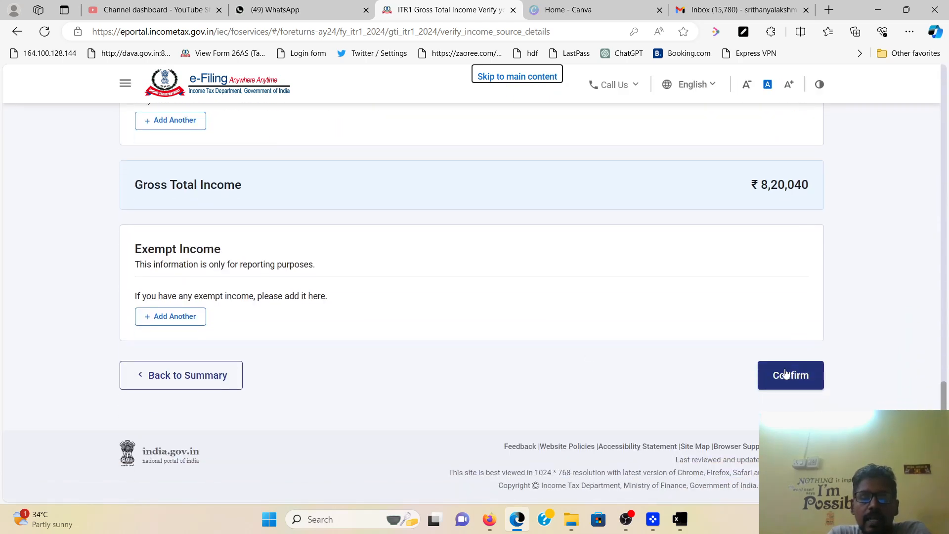
left_click(790, 375)
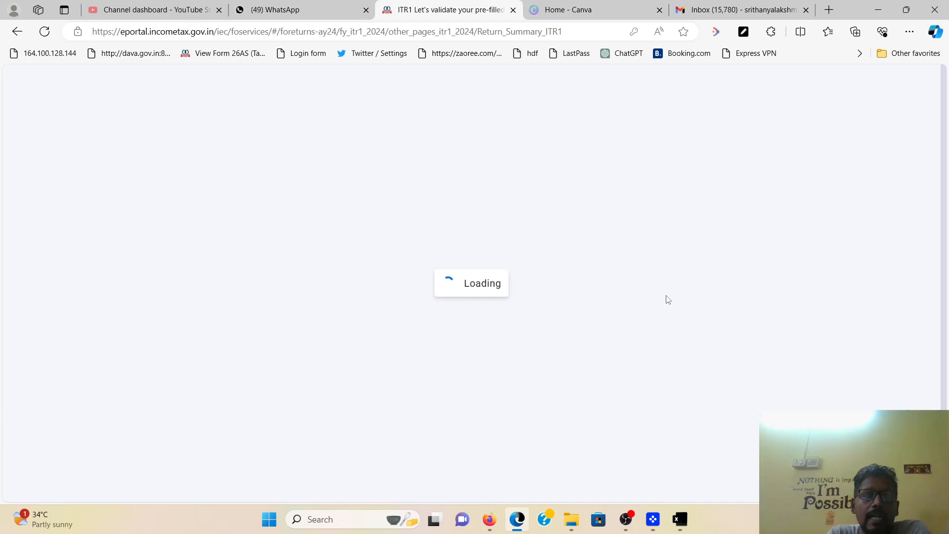
Step: Open Total Deductions and claim 100000 as the employer's contribution to the Central Government pension scheme under 80CCD(2)
scroll(665, 301, "down", 8)
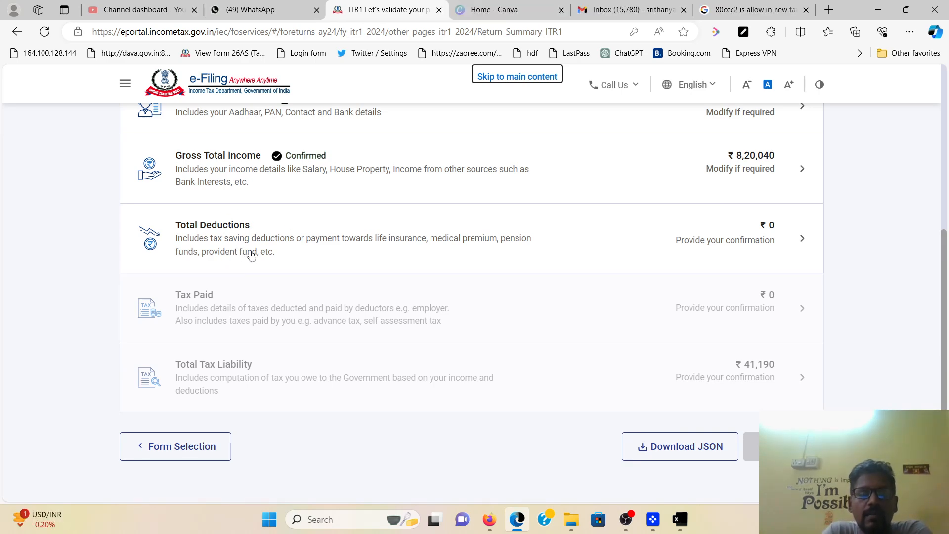
left_click(250, 253)
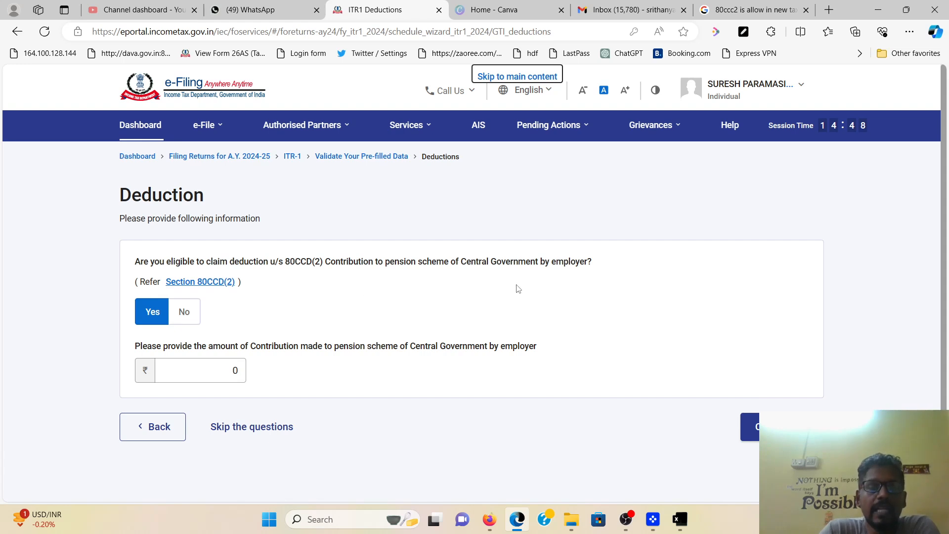
left_click(201, 368)
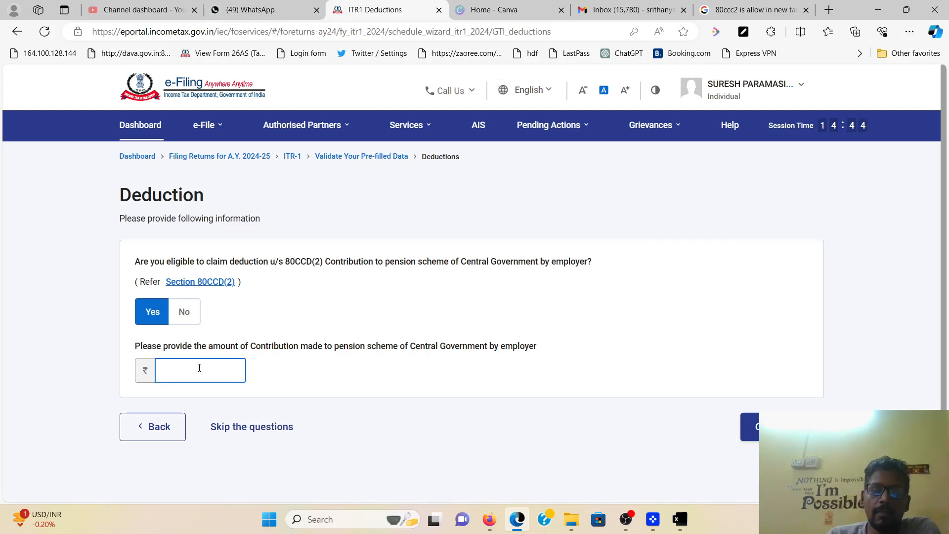
type("75000")
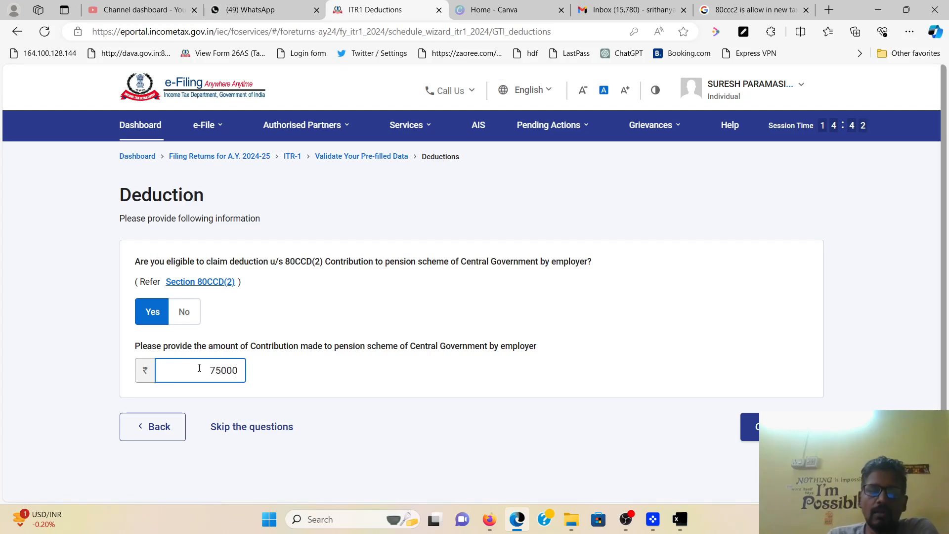
left_click_drag(170, 368, 295, 383)
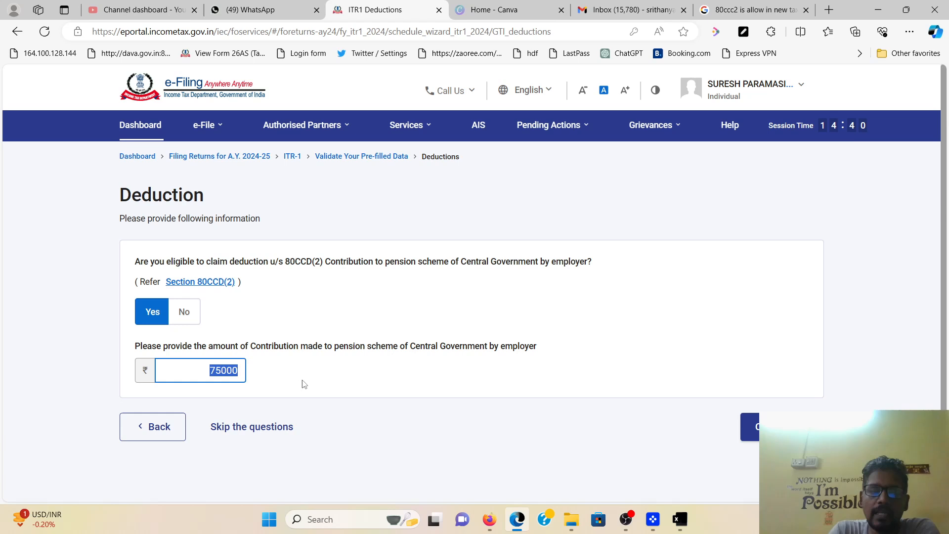
type("100")
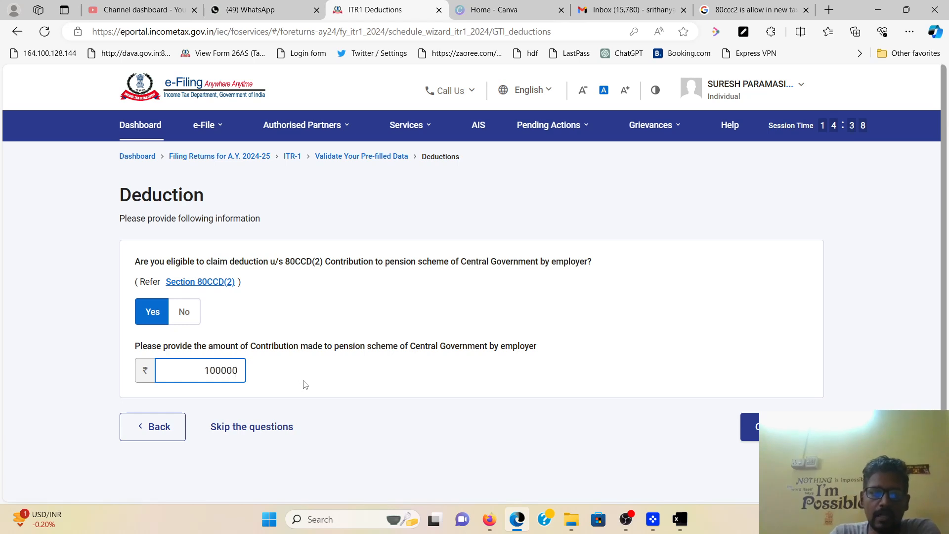
left_click(625, 310)
left_click(781, 427)
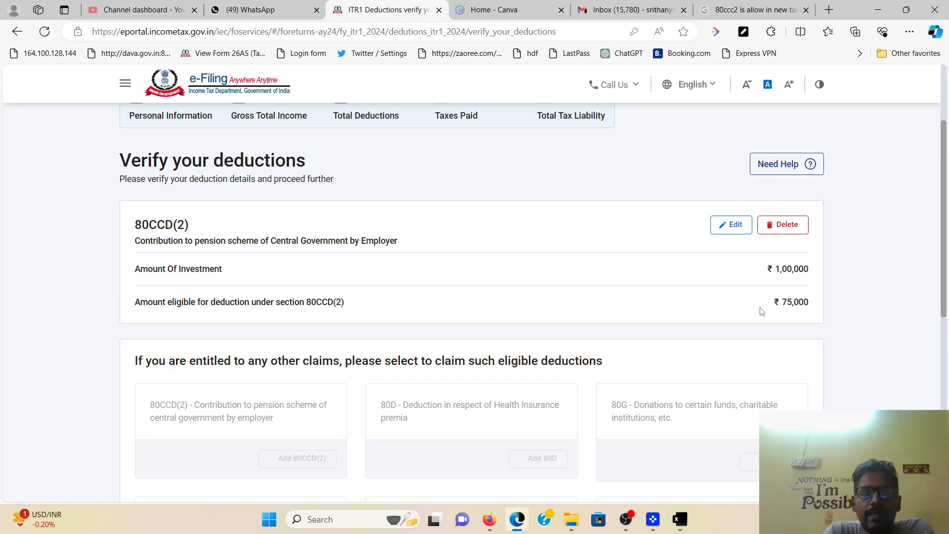
Step: Check the 80CCD(2) claim and the other deduction categories, and confirm the Total Deductions section
scroll(758, 312, "down", 4)
scroll(548, 366, "down", 3)
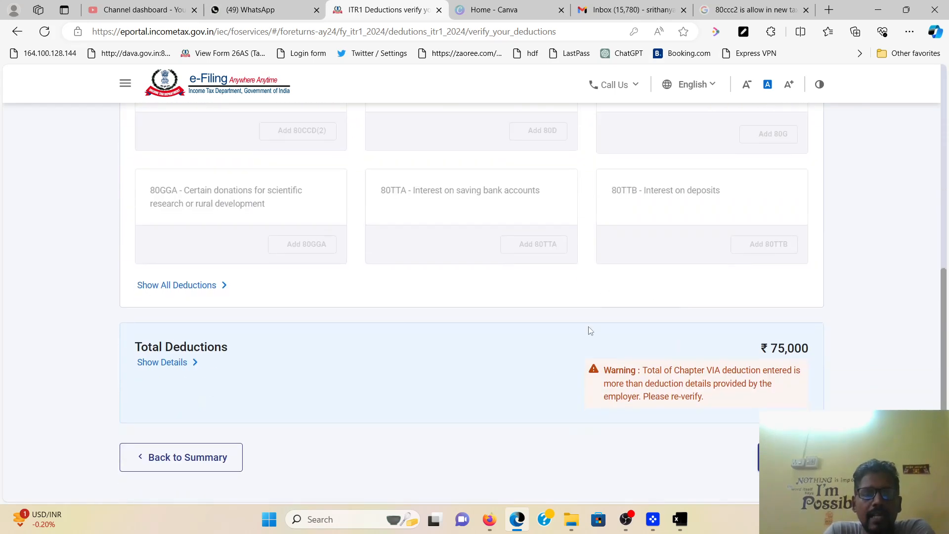
scroll(588, 329, "up", 2)
scroll(614, 317, "up", 3)
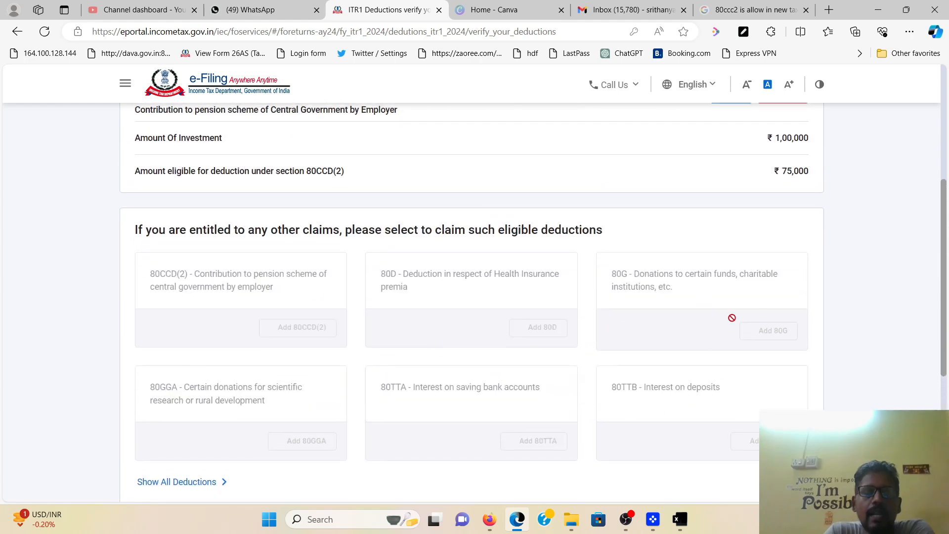
scroll(790, 341, "down", 5)
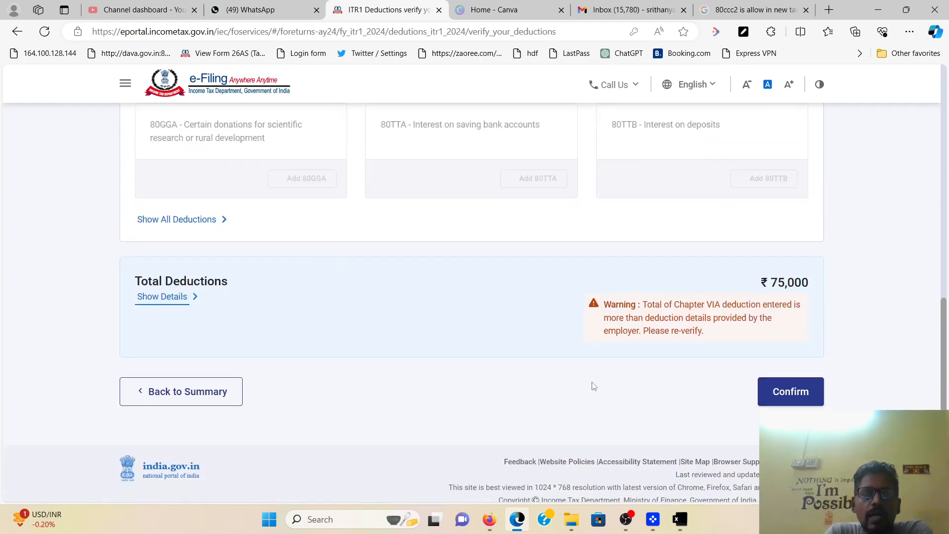
left_click(797, 394)
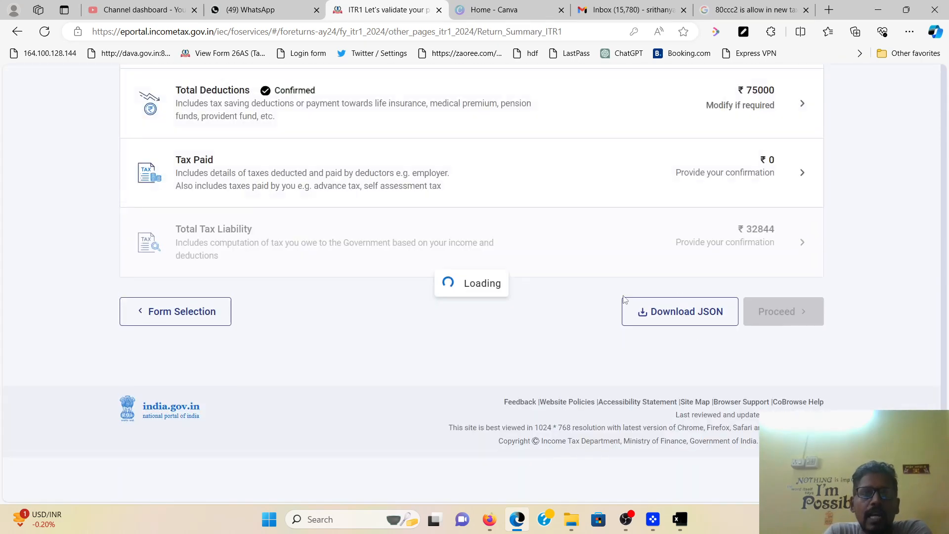
Step: Open the Tax Paid section, check the TDS, TCS and advance tax entries, and confirm it
scroll(625, 298, "down", 5)
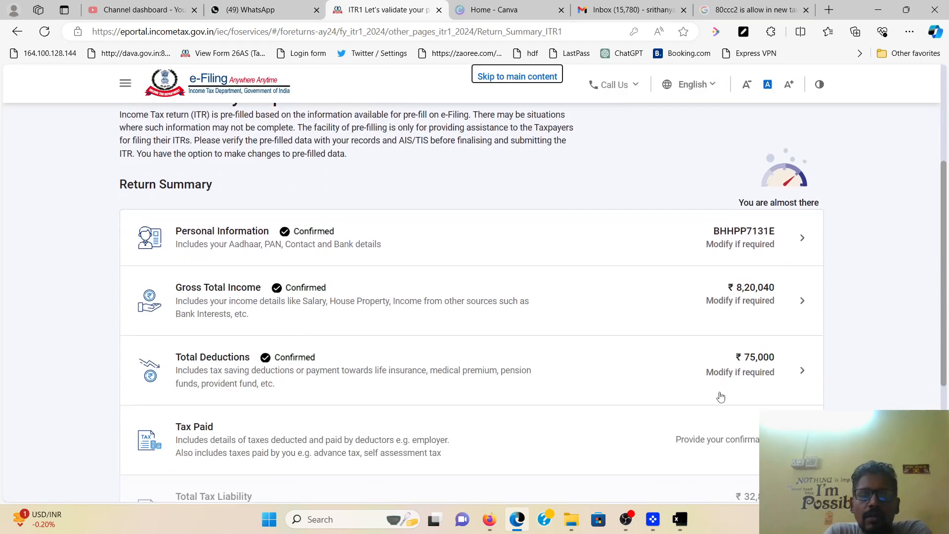
scroll(767, 366, "down", 3)
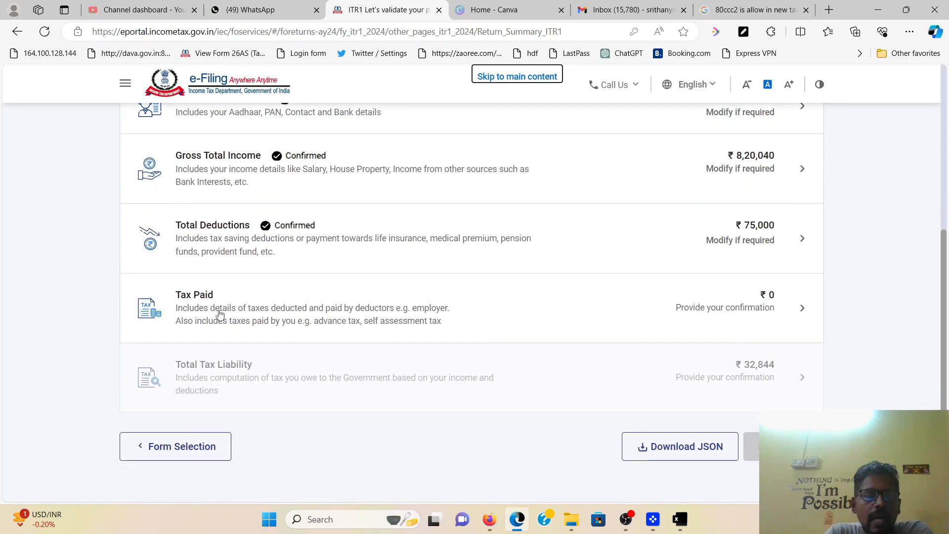
left_click(417, 327)
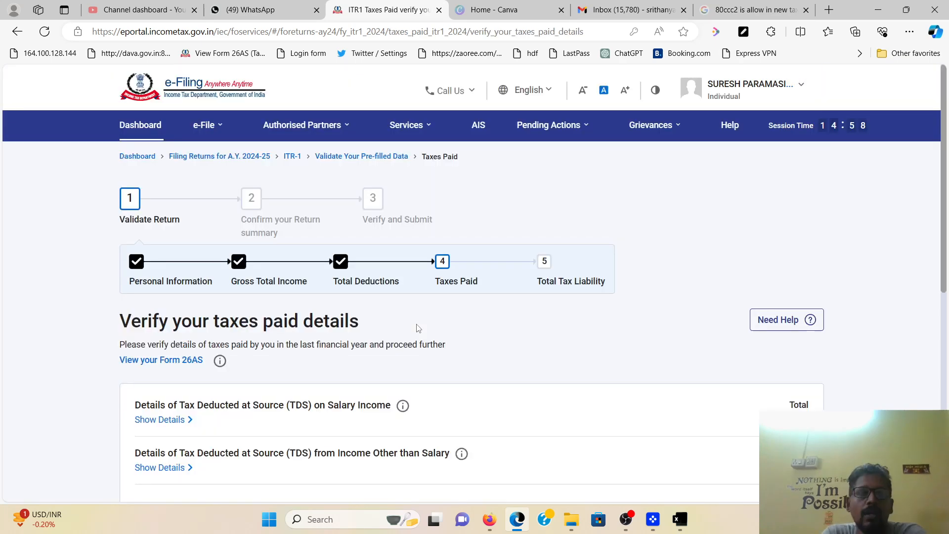
scroll(424, 326, "down", 5)
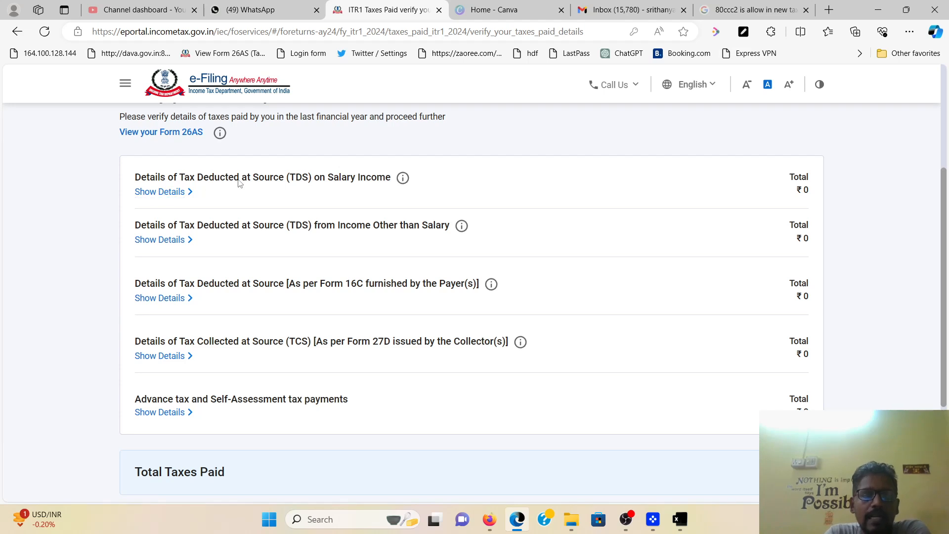
scroll(557, 265, "down", 4)
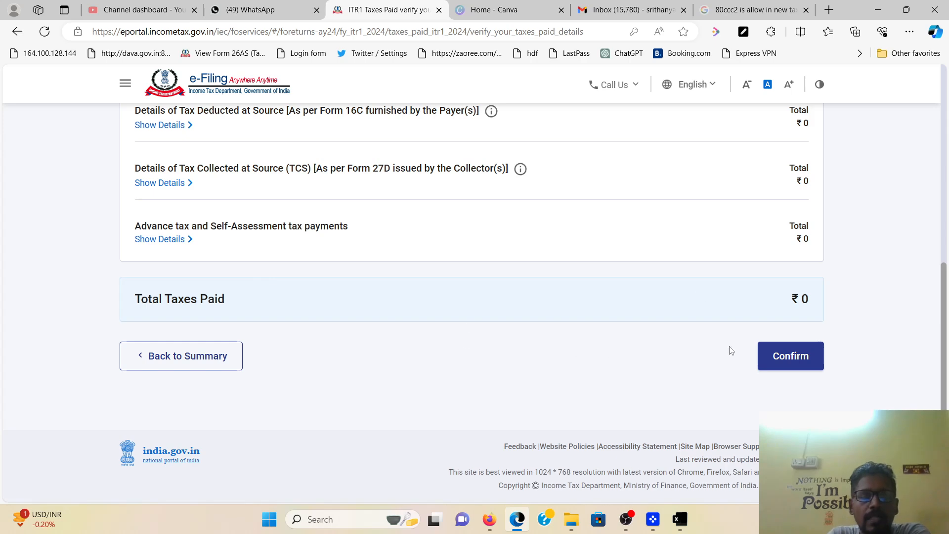
left_click(811, 363)
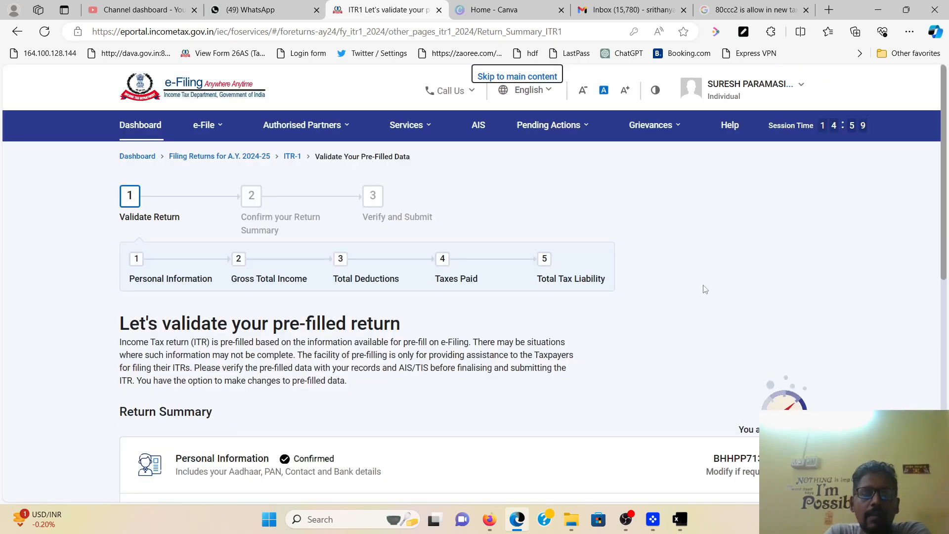
Step: Open Total Tax Liability and examine the income computation and the slab-wise calculation of tax payable on total income
scroll(618, 307, "down", 8)
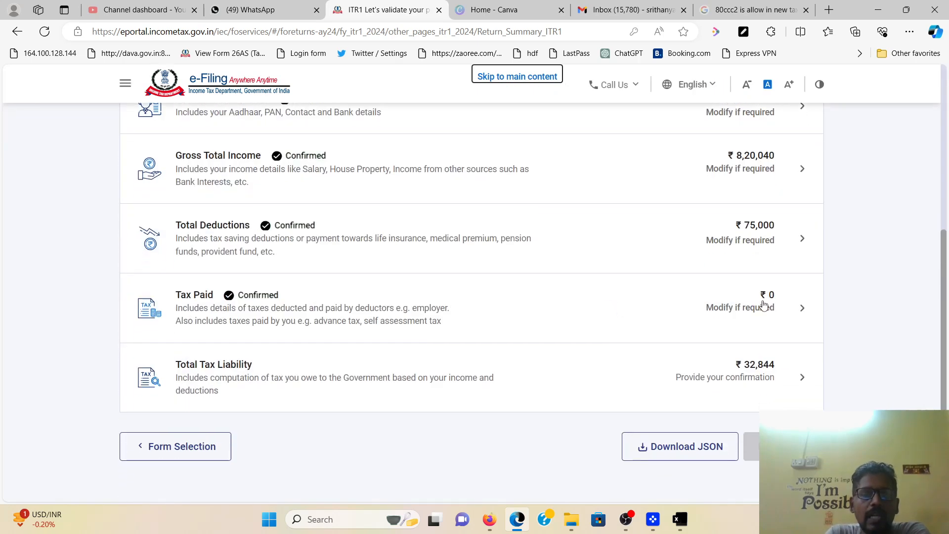
left_click(221, 377)
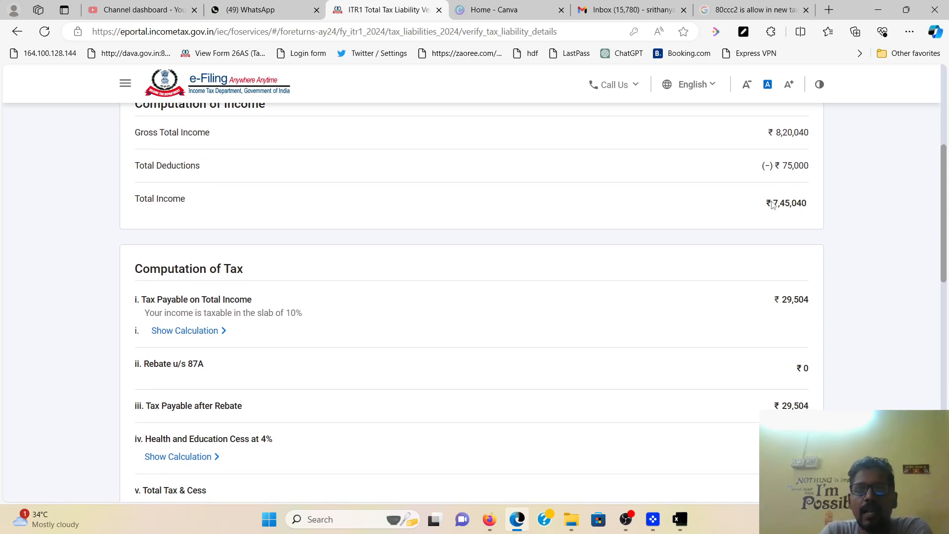
scroll(796, 222, "down", 2)
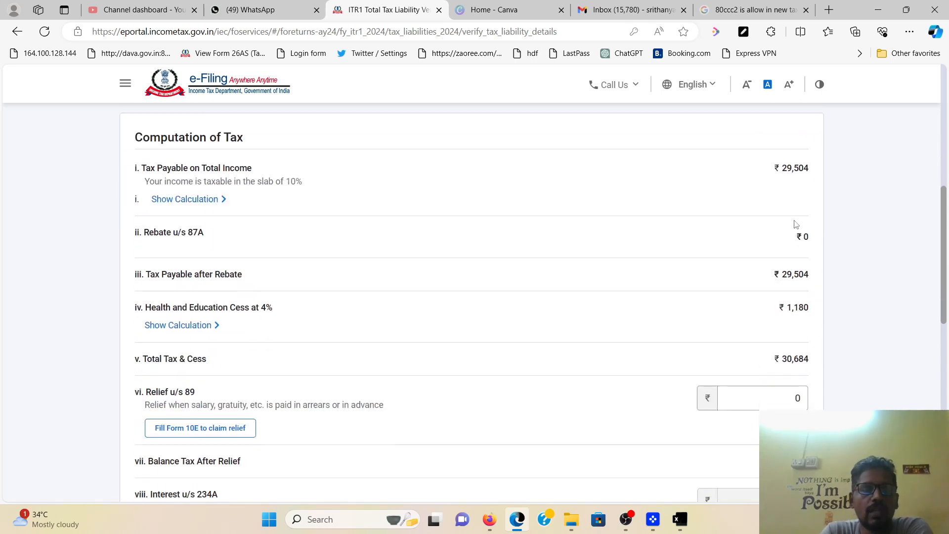
left_click(201, 200)
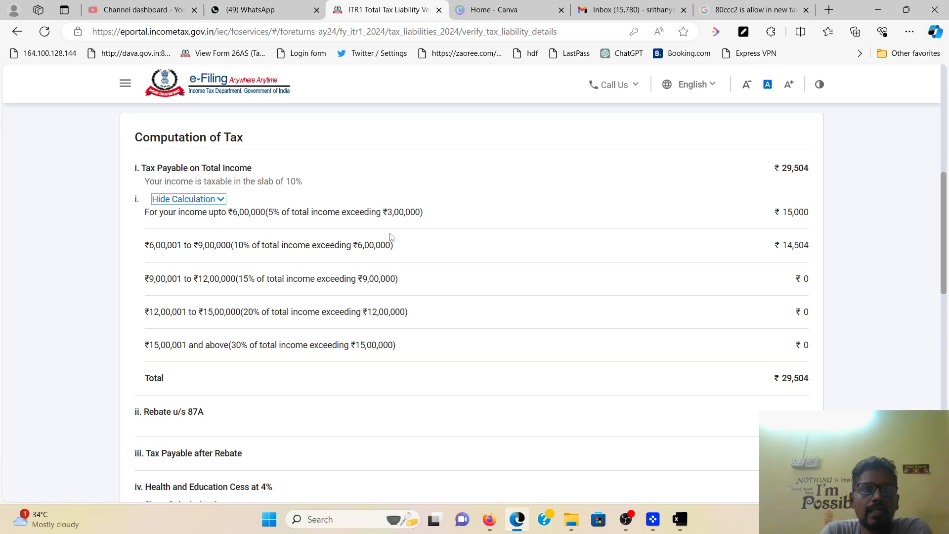
left_click_drag(766, 214, 799, 213)
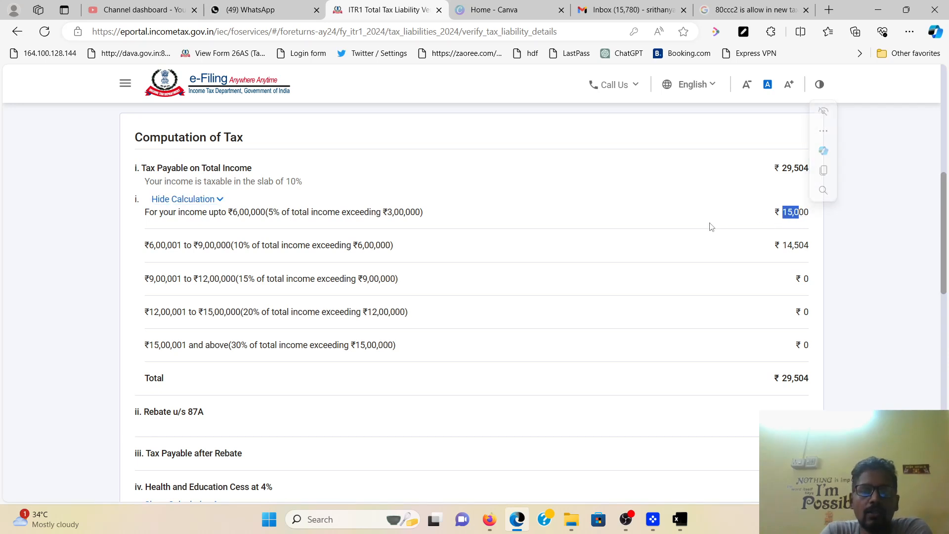
scroll(548, 251, "up", 2)
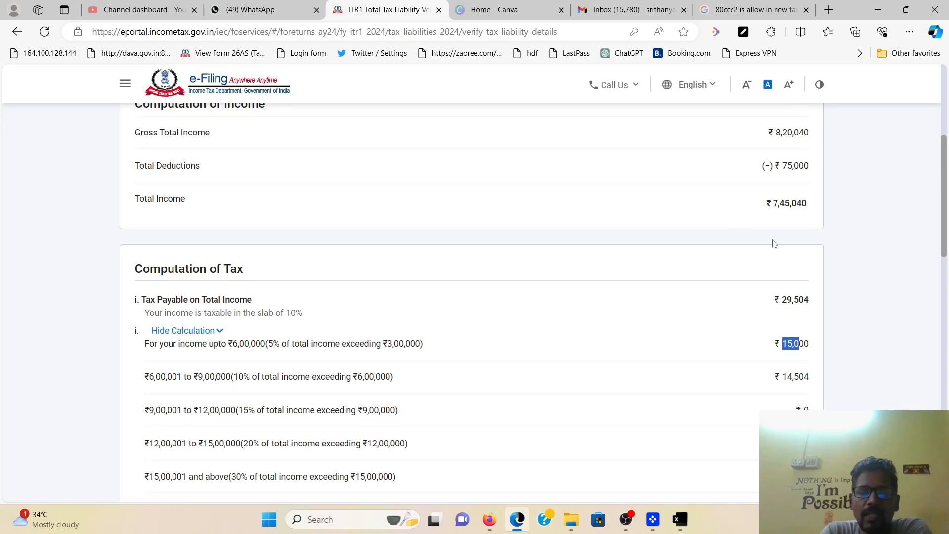
Step: Examine the slab-wise tax, cess, interest under 234A, 234B and 234C, and total tax, fee and interest, and confirm Total Tax Liability
scroll(772, 243, "down", 2)
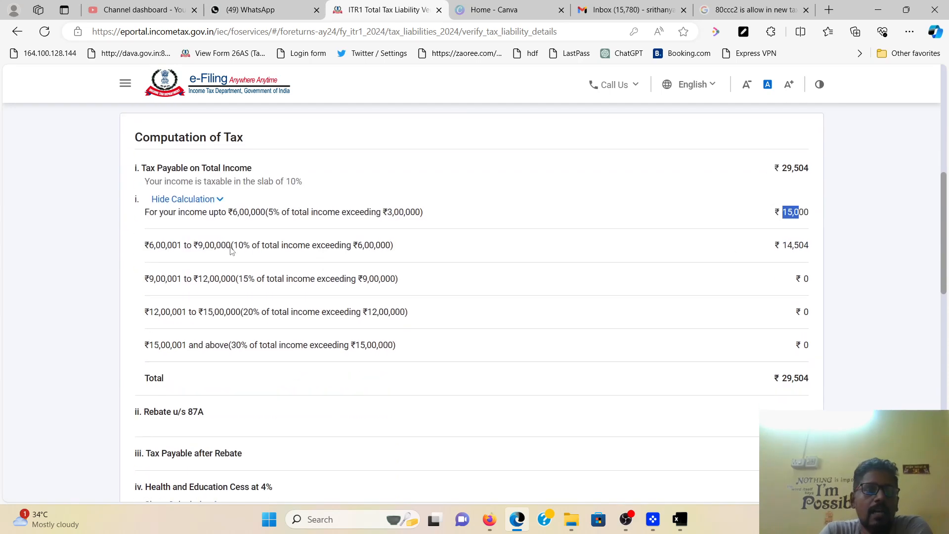
left_click_drag(788, 247, 804, 247)
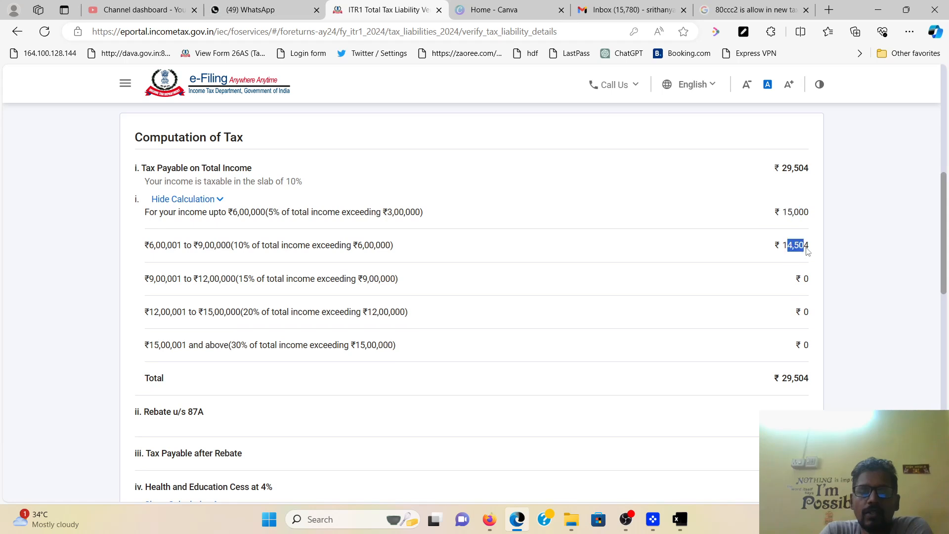
scroll(782, 352, "down", 2)
left_click_drag(780, 247, 813, 250)
left_click_drag(779, 357, 794, 356)
scroll(786, 297, "down", 3)
left_click_drag(782, 209, 815, 209)
scroll(820, 297, "down", 3)
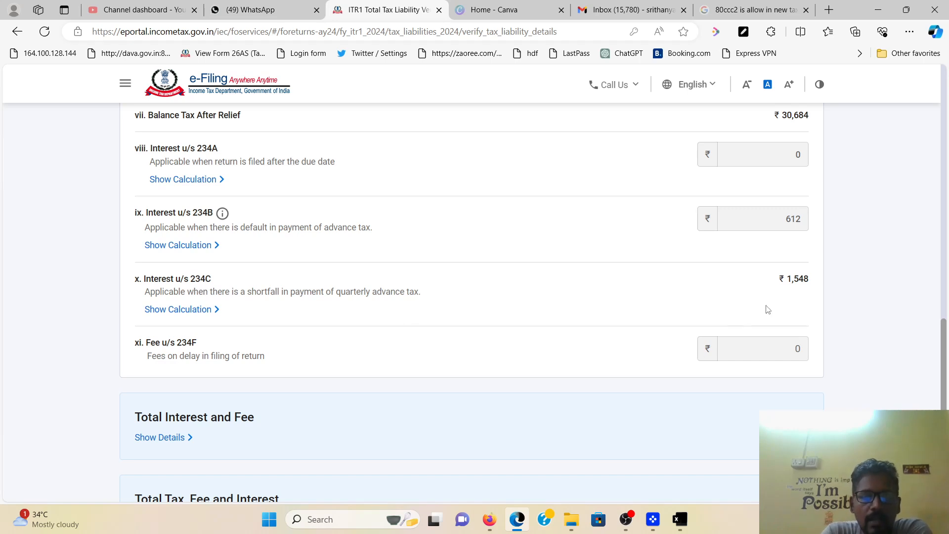
scroll(771, 324, "down", 4)
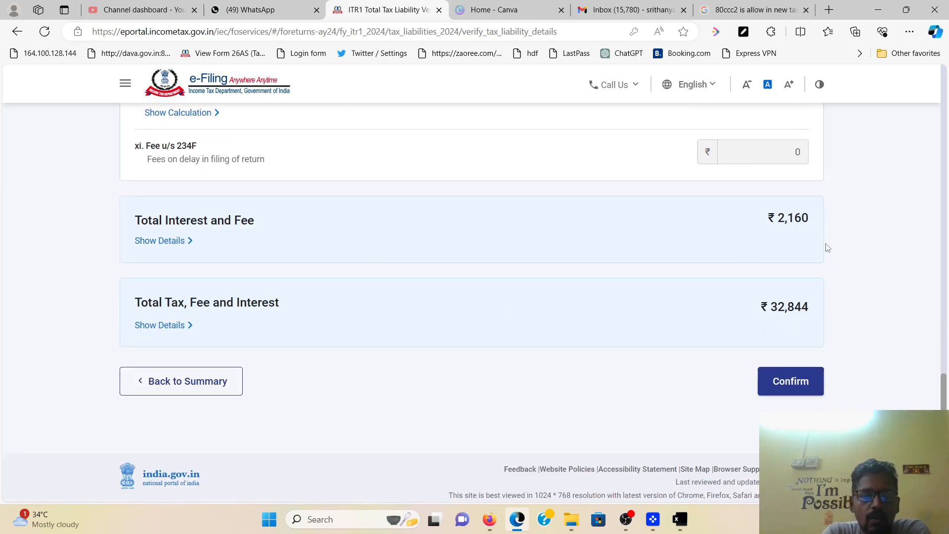
left_click_drag(131, 301, 306, 301)
left_click(790, 388)
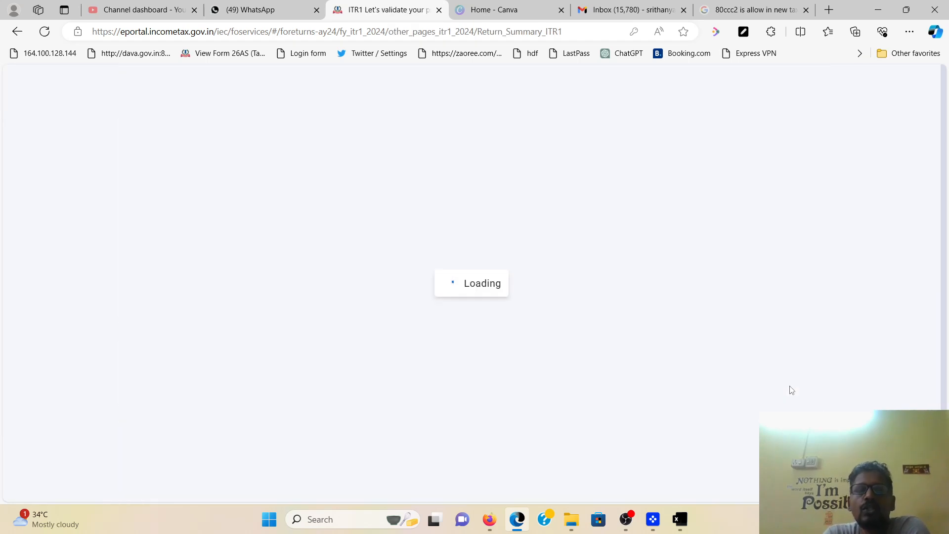
Step: Proceed to the tax summary, review the tax payable calculation and amount payable, and return to the return summary
scroll(790, 389, "down", 10)
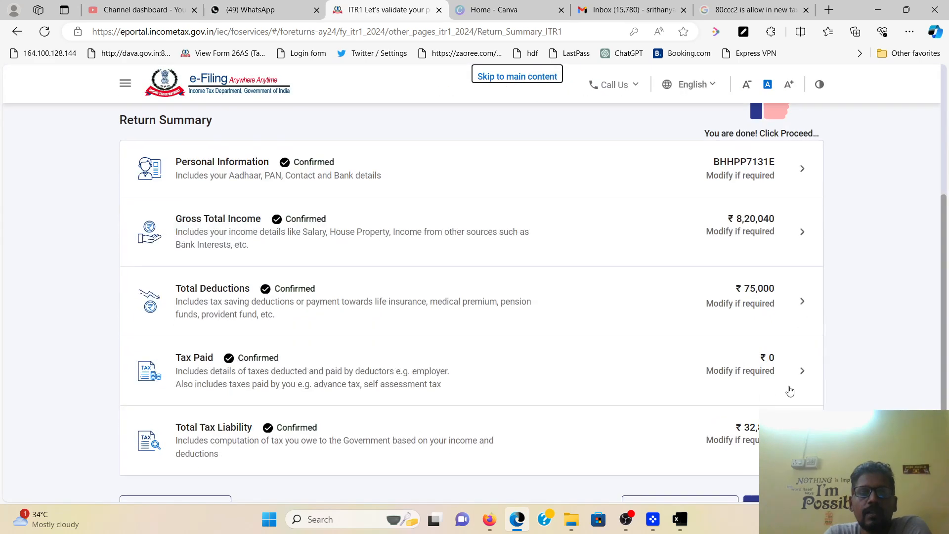
left_click(783, 356)
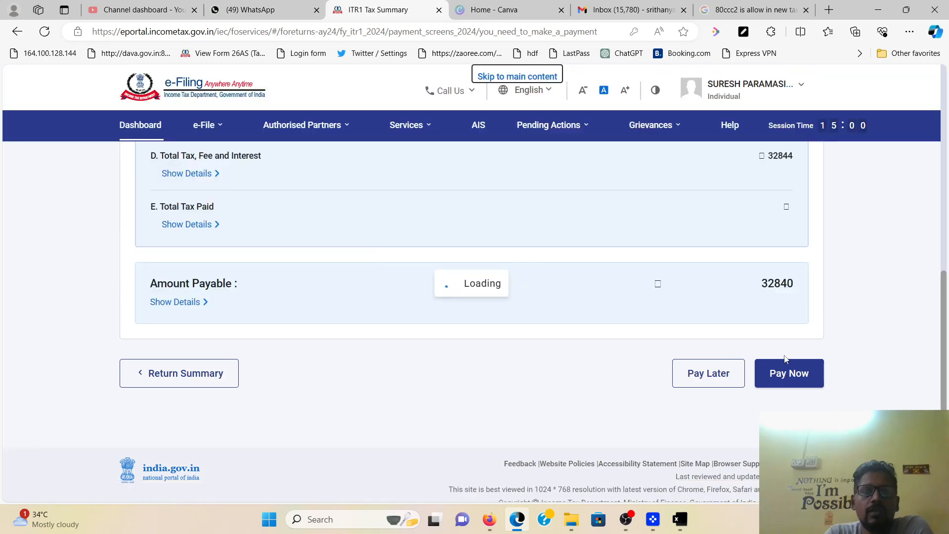
scroll(660, 355, "down", 3)
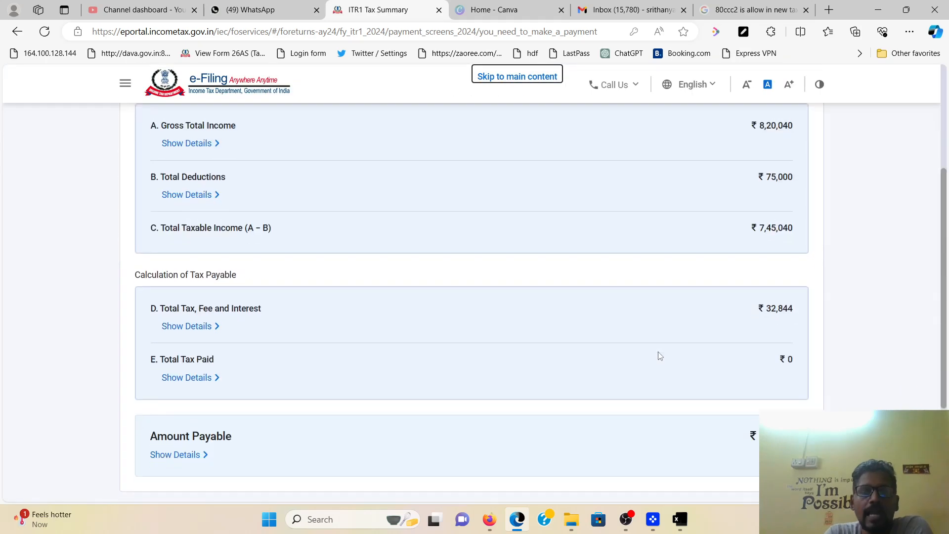
scroll(660, 355, "down", 3)
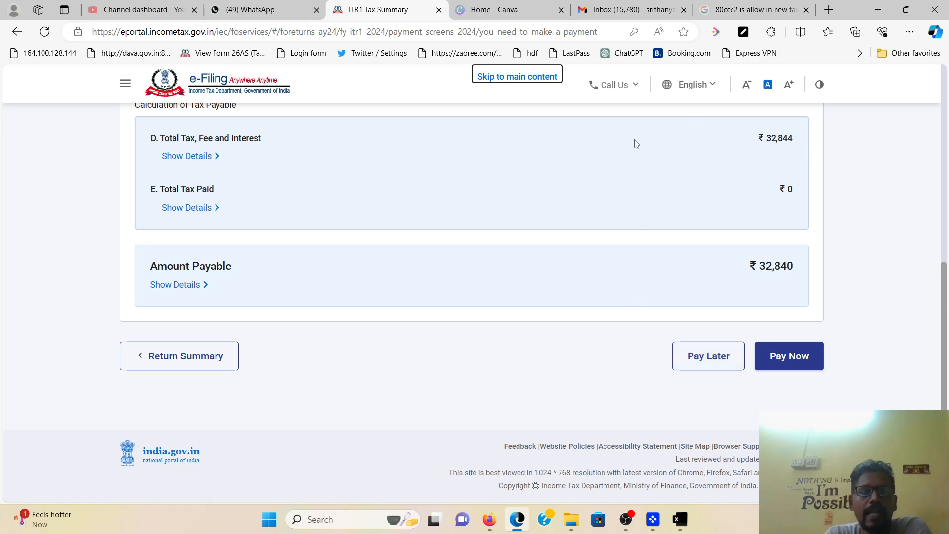
scroll(389, 372, "up", 2)
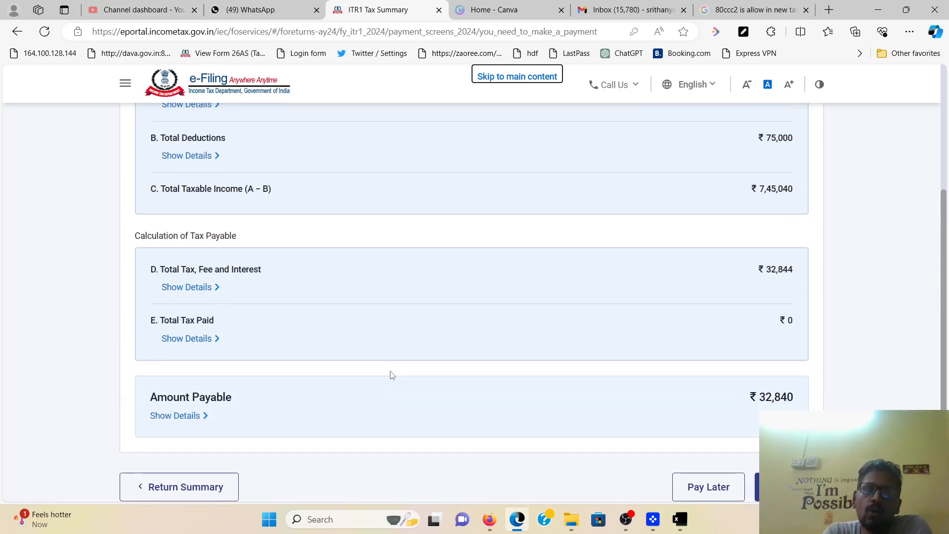
scroll(390, 373, "up", 4)
left_click(212, 399)
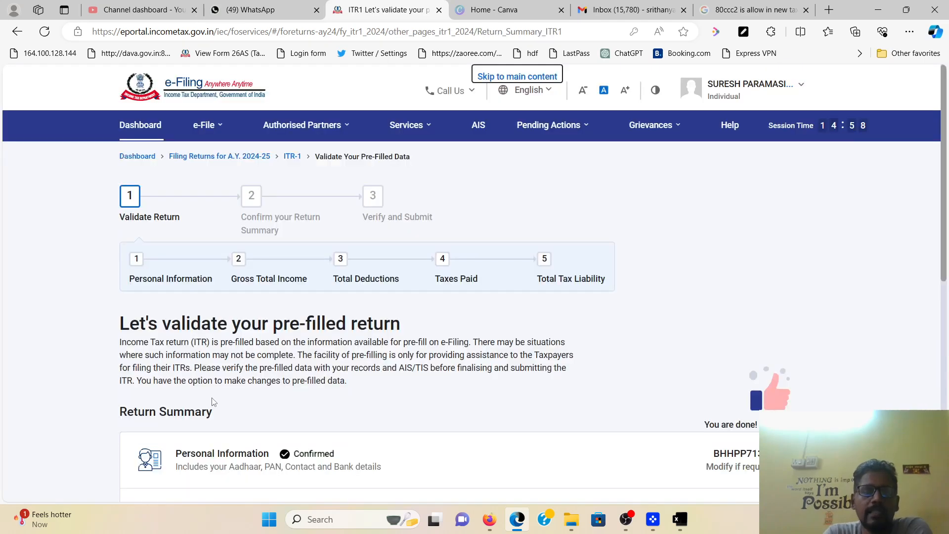
Step: Reopen Personal Information, answer Yes to opting out of the new tax regime u/s 115BAC(6), and confirm the section
scroll(422, 405, "down", 5)
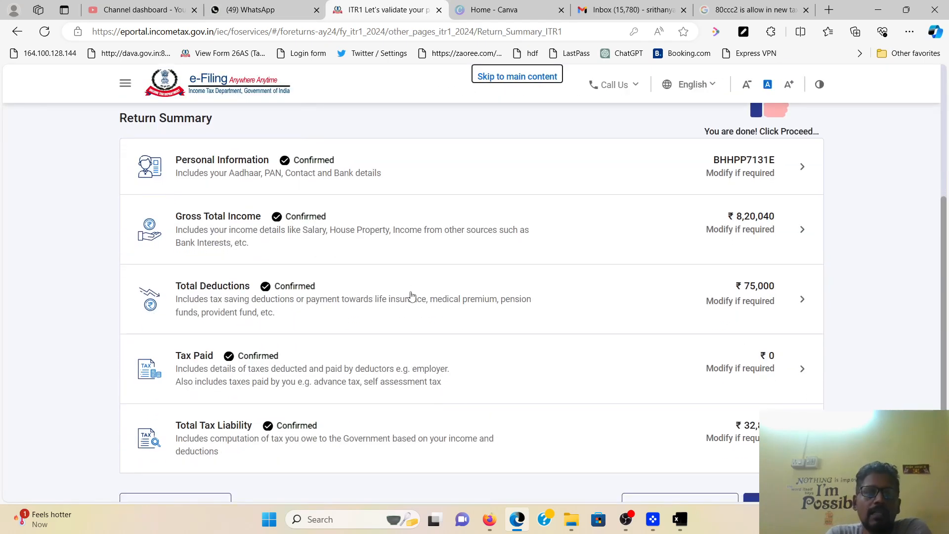
left_click(313, 184)
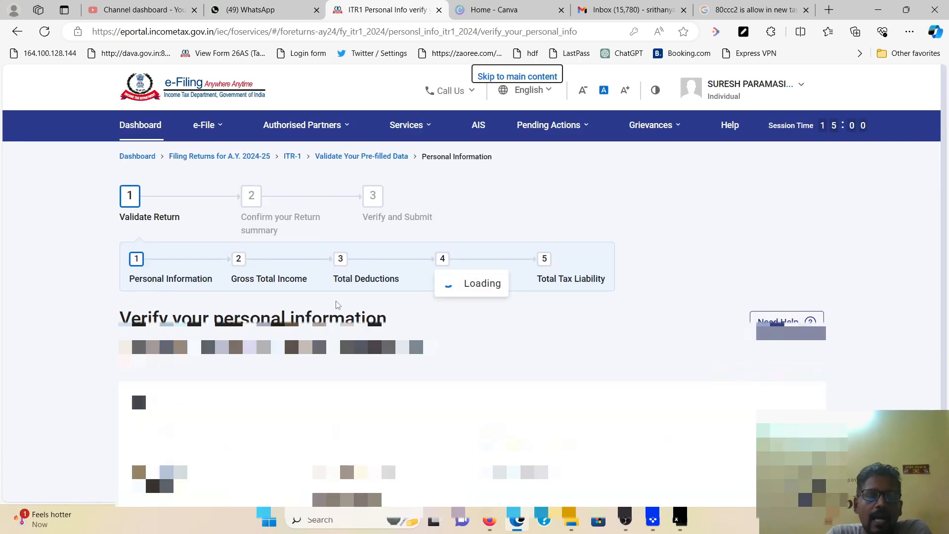
scroll(338, 304, "down", 20)
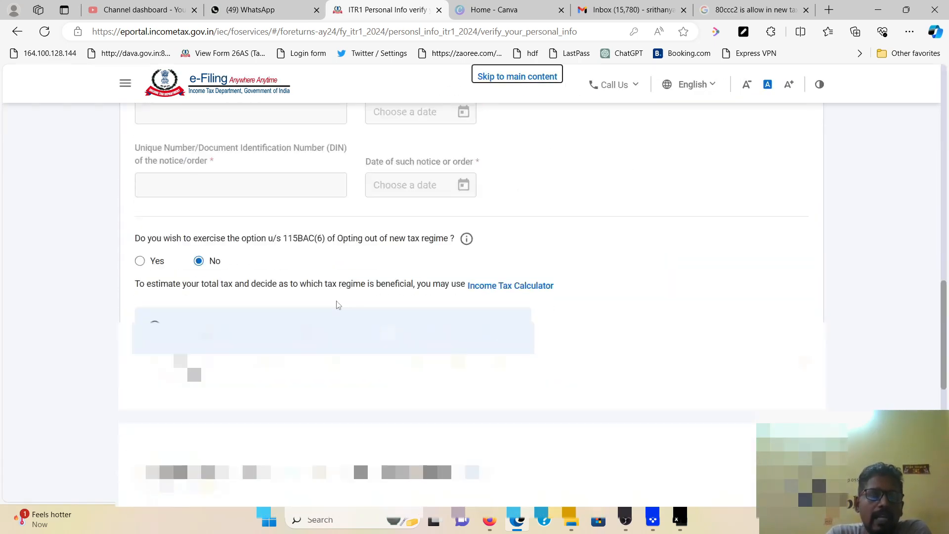
scroll(338, 305, "down", 6)
scroll(329, 303, "up", 4)
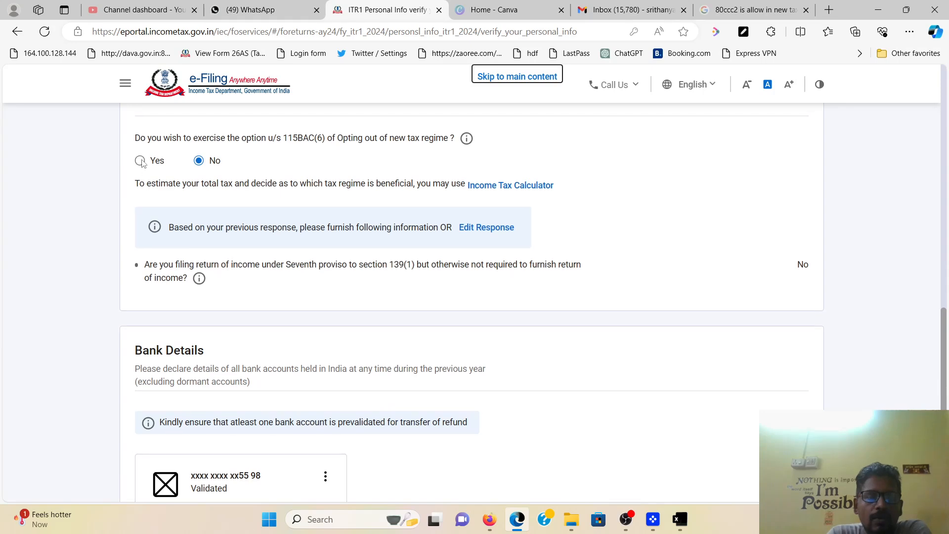
left_click(140, 161)
scroll(678, 307, "down", 6)
left_click(794, 399)
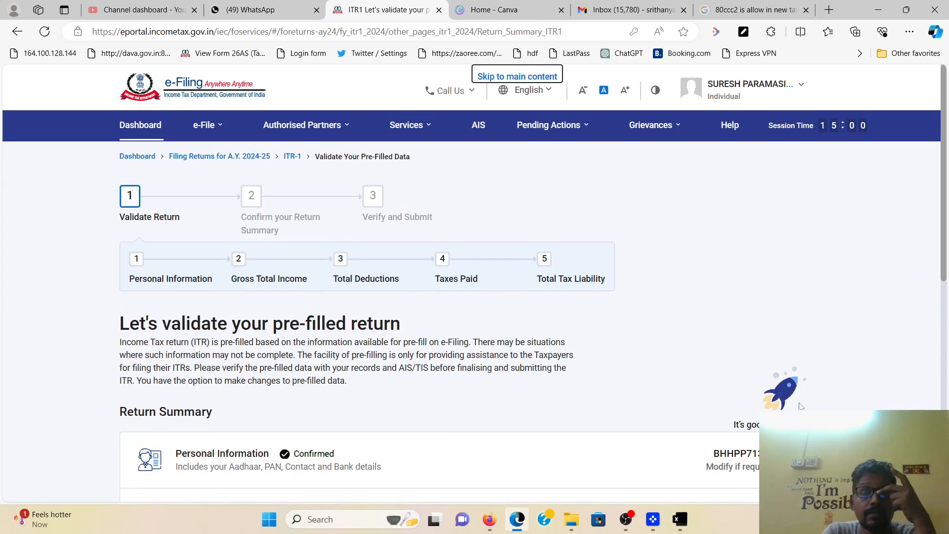
Step: Open Gross Total Income, continue past the salary exemption questions with their existing answers, and confirm the section
scroll(533, 356, "down", 6)
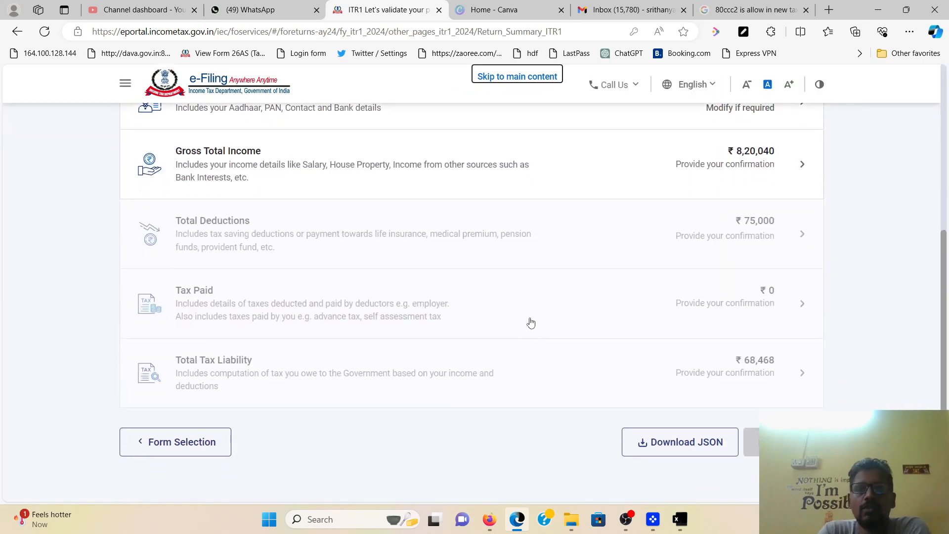
left_click(443, 169)
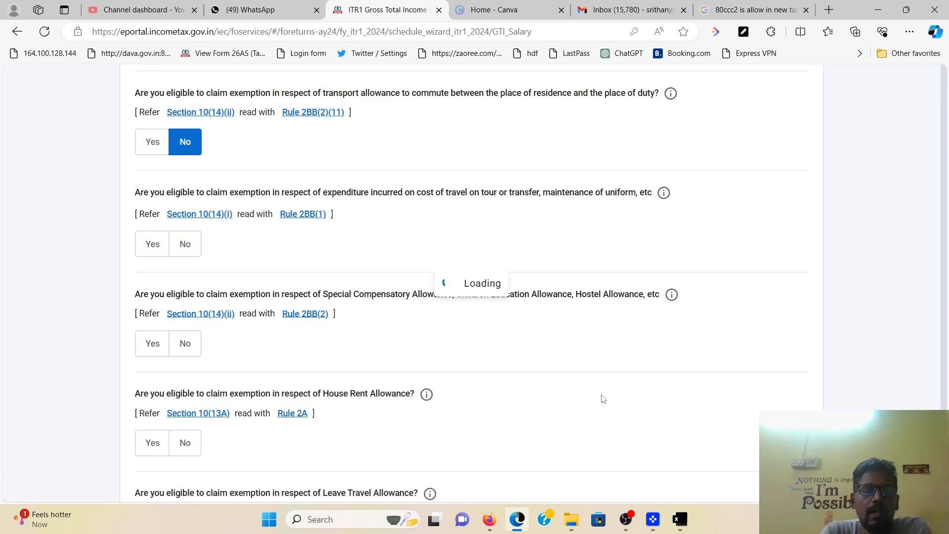
scroll(600, 401, "down", 8)
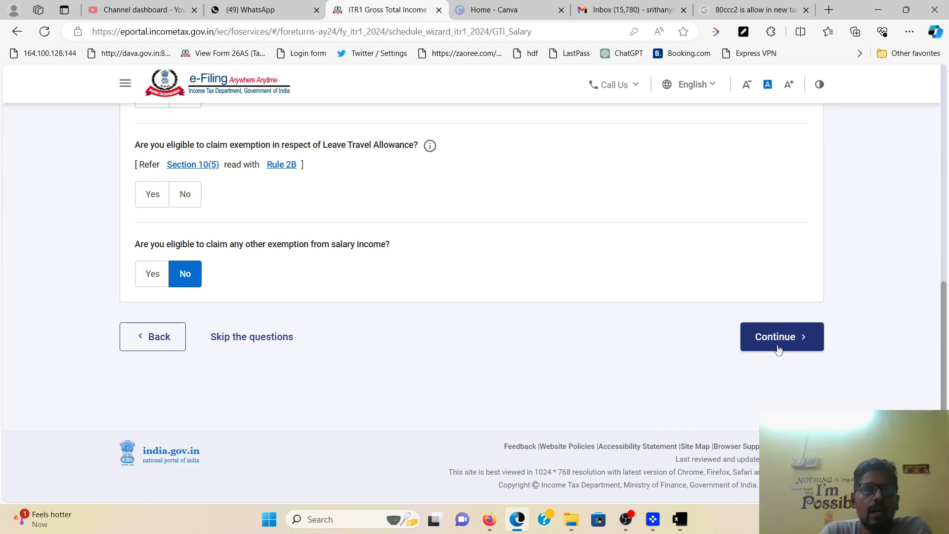
scroll(478, 370, "up", 4)
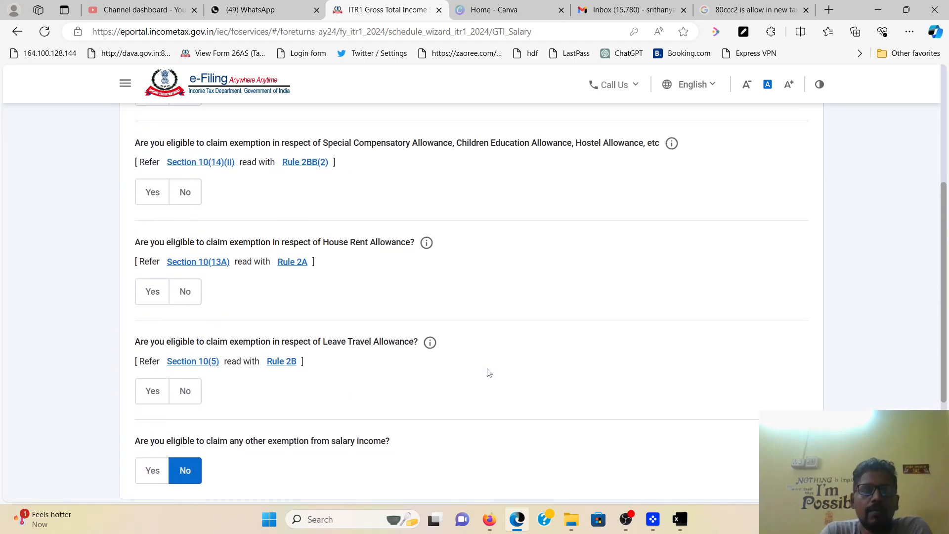
scroll(488, 372, "down", 4)
left_click(781, 337)
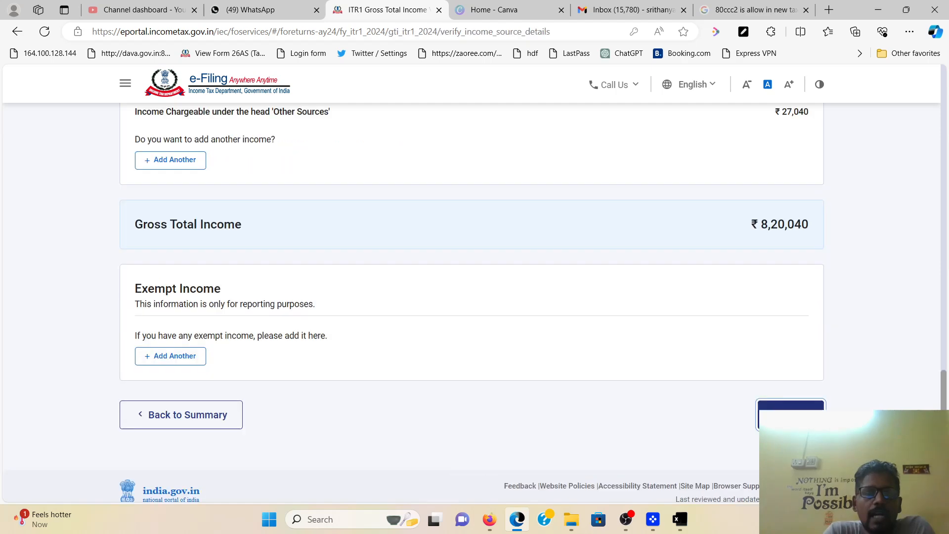
left_click(790, 414)
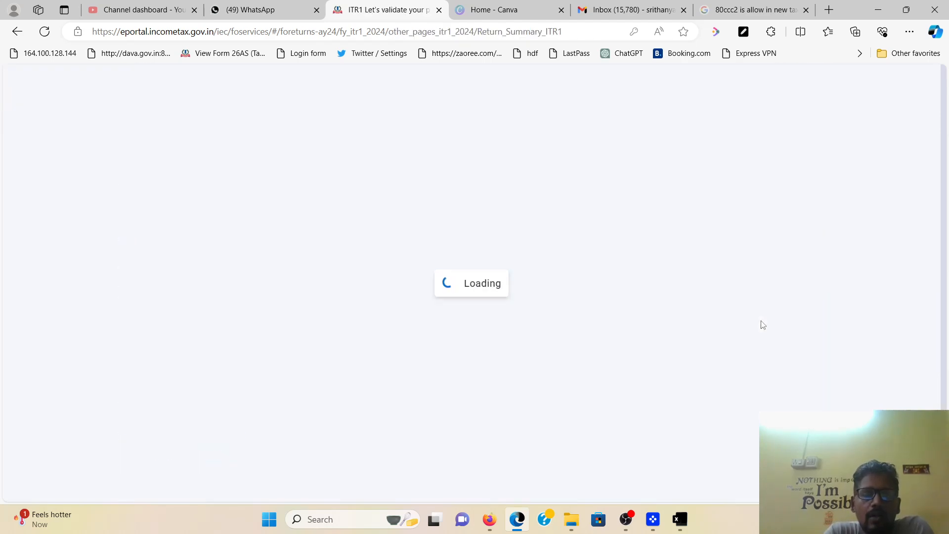
Step: Open Total Deductions and examine the eligibility questions, including donations, disability, 80GG, 80C, 80D, 80E and 80TTA
scroll(728, 239, "down", 5)
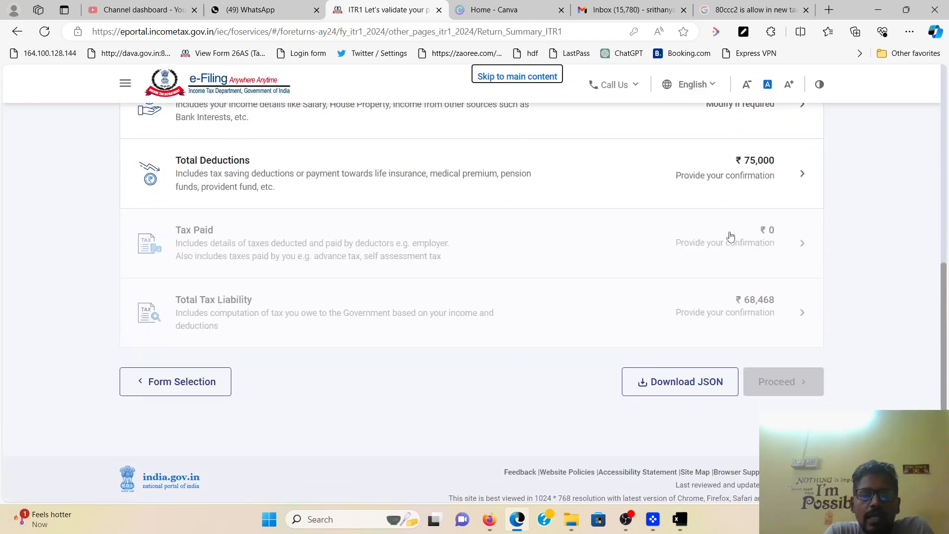
left_click(396, 174)
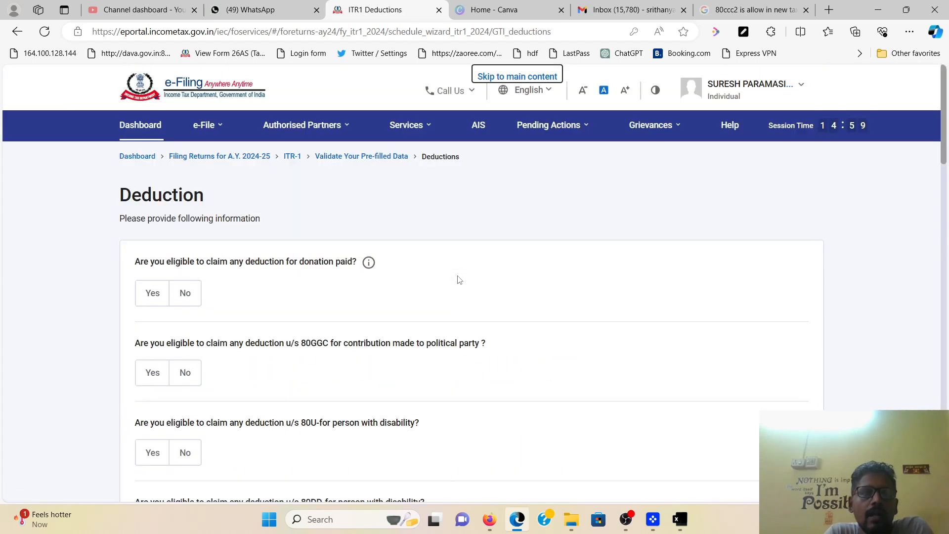
scroll(356, 309, "down", 3)
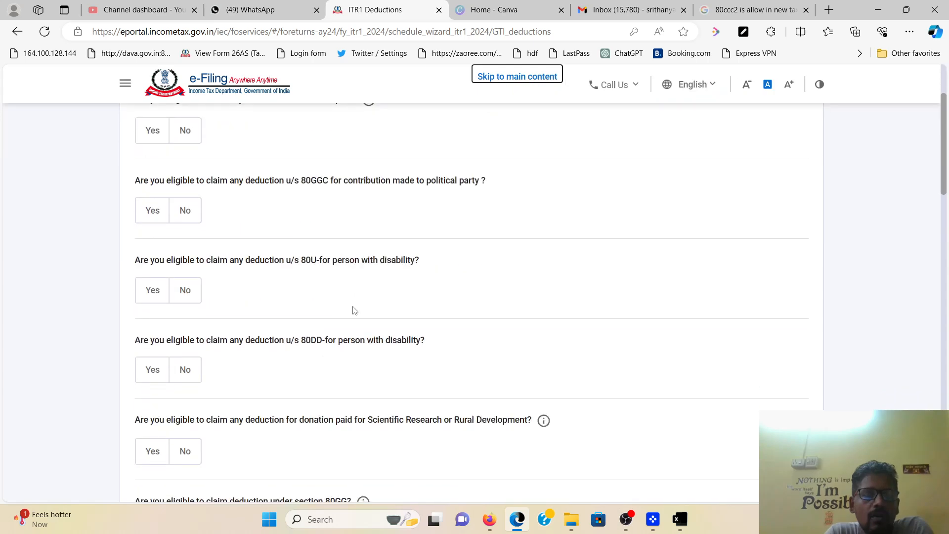
scroll(353, 314, "down", 5)
scroll(359, 329, "up", 3)
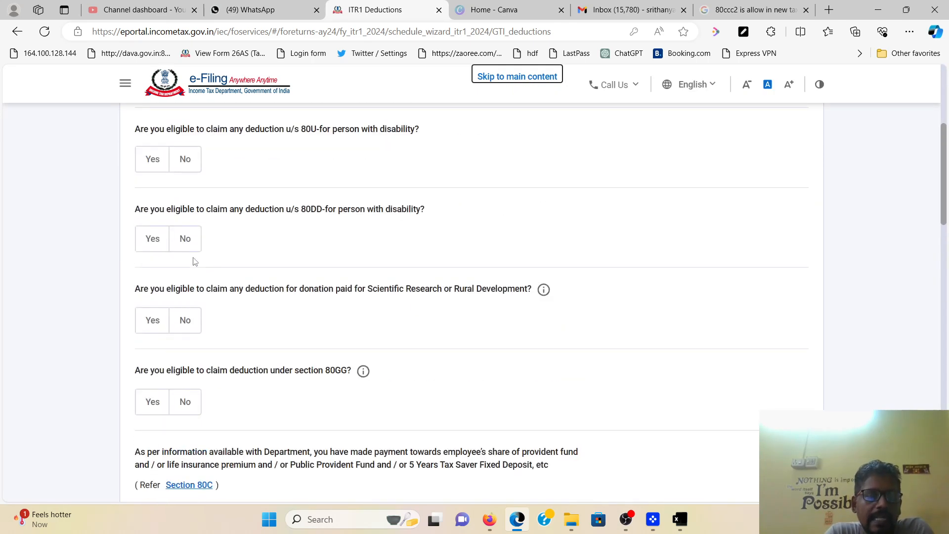
scroll(195, 263, "up", 3)
scroll(196, 228, "up", 4)
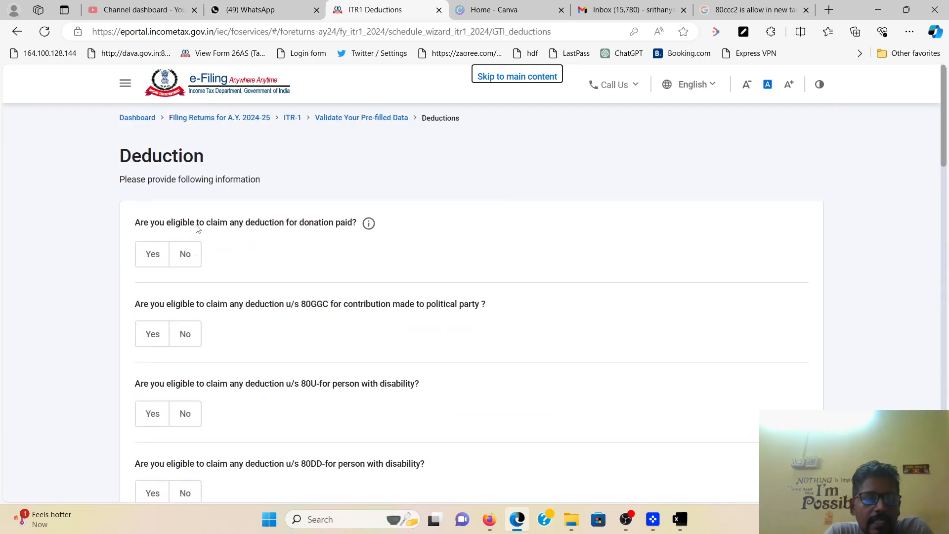
scroll(312, 329, "down", 7)
scroll(311, 330, "down", 9)
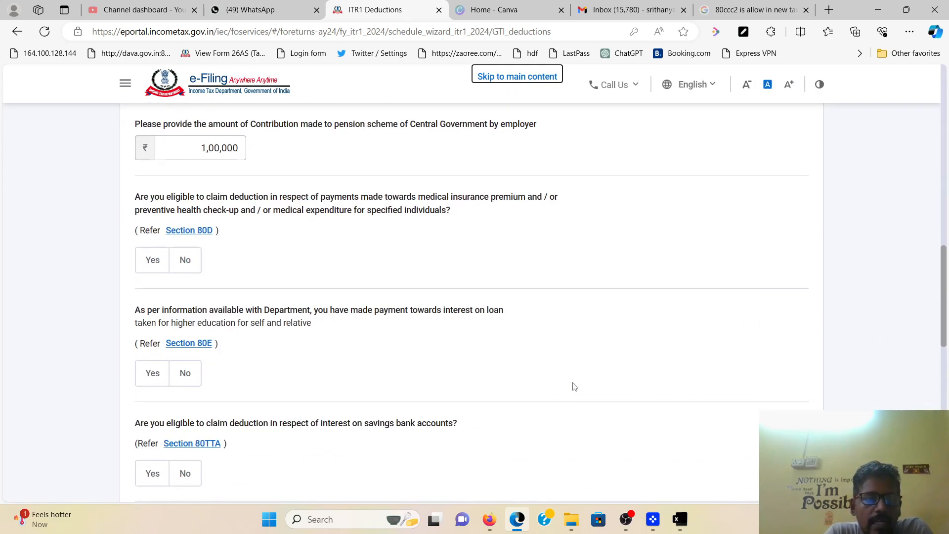
scroll(574, 386, "up", 3)
scroll(575, 386, "down", 12)
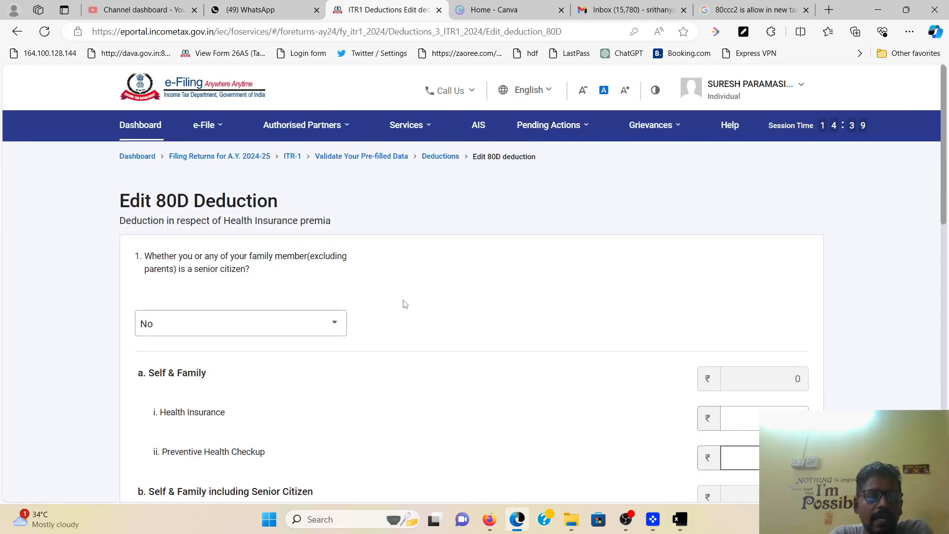
Step: In the 80D deduction, answer No for senior citizens in the family, and enter health insurance 25000 and preventive health checkup 2500
scroll(405, 303, "down", 3)
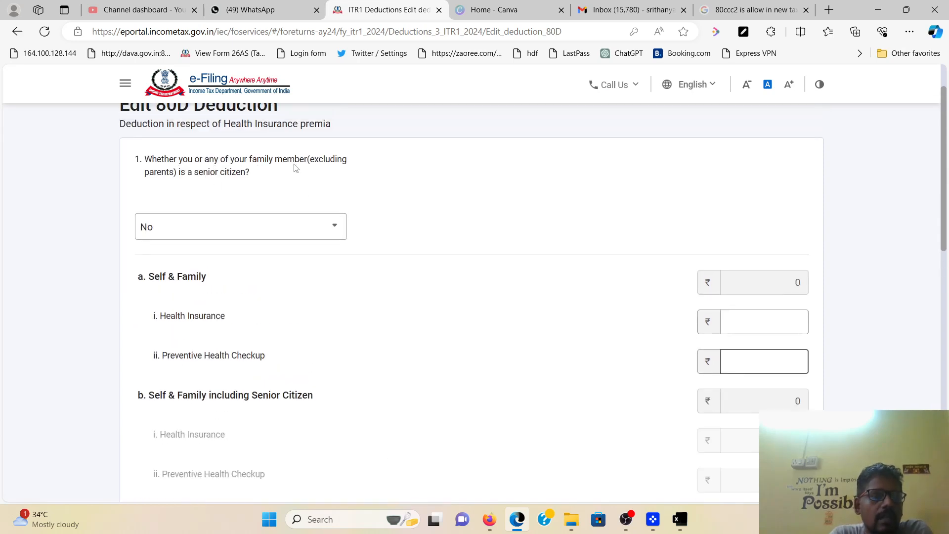
left_click(290, 231)
left_click(287, 245)
left_click(765, 324)
type("25000")
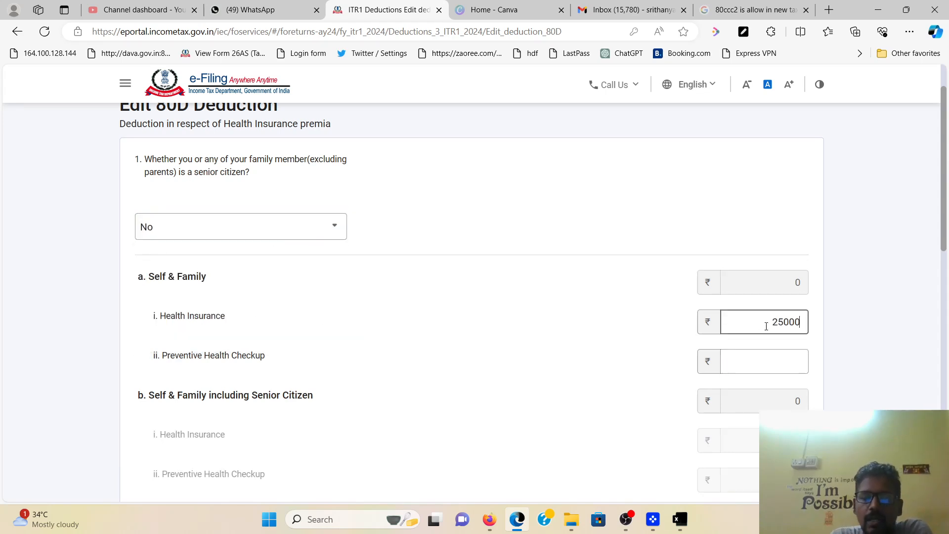
left_click(761, 360)
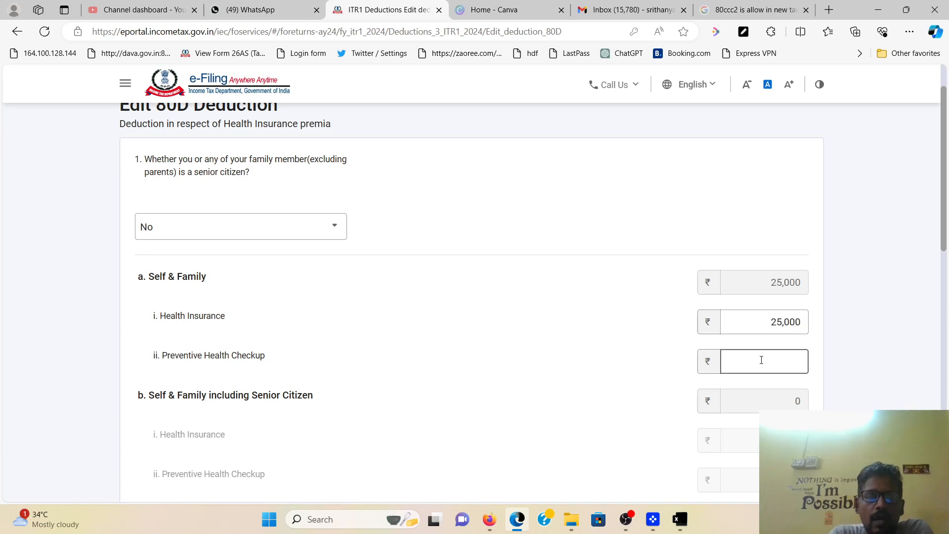
type("2500")
left_click(852, 336)
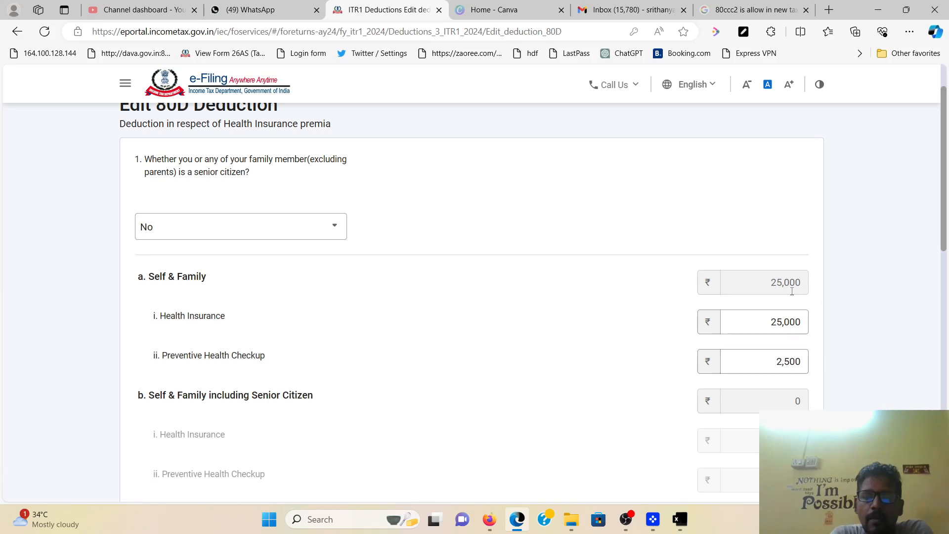
Step: In the 80D deduction, keep Yes for a senior citizen parent and clear the health insurance amount under Parents including Senior Citizen
scroll(779, 304, "down", 3)
scroll(420, 296, "down", 4)
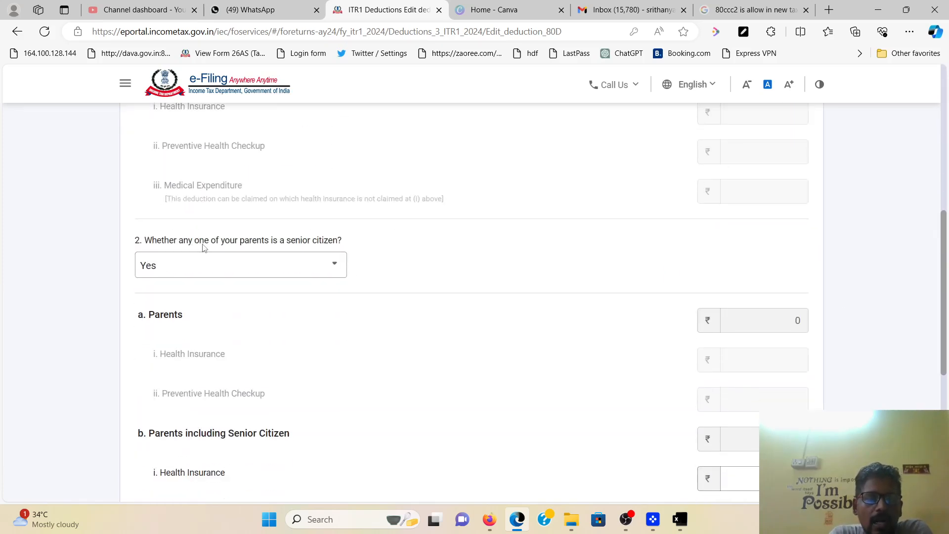
left_click(321, 271)
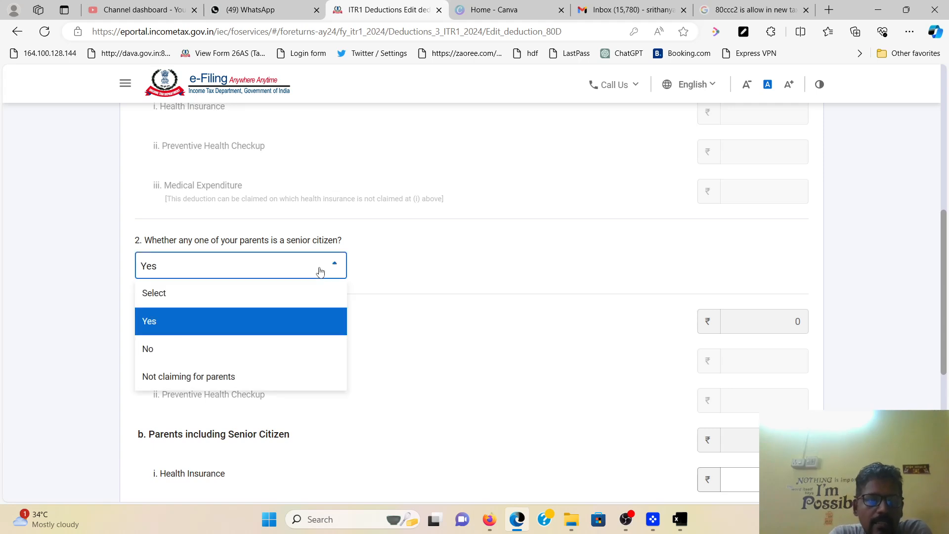
left_click(320, 271)
scroll(383, 351, "down", 4)
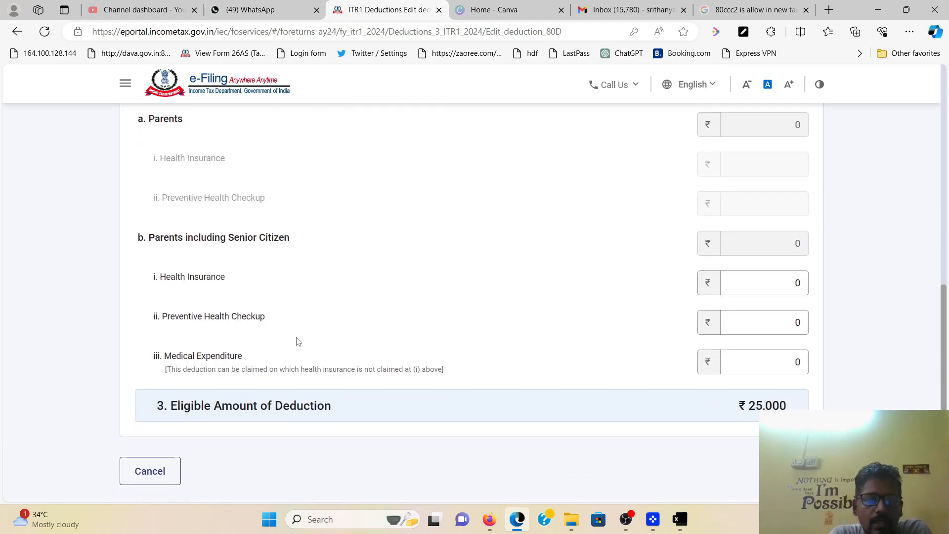
left_click(769, 286)
key("BackSpace")
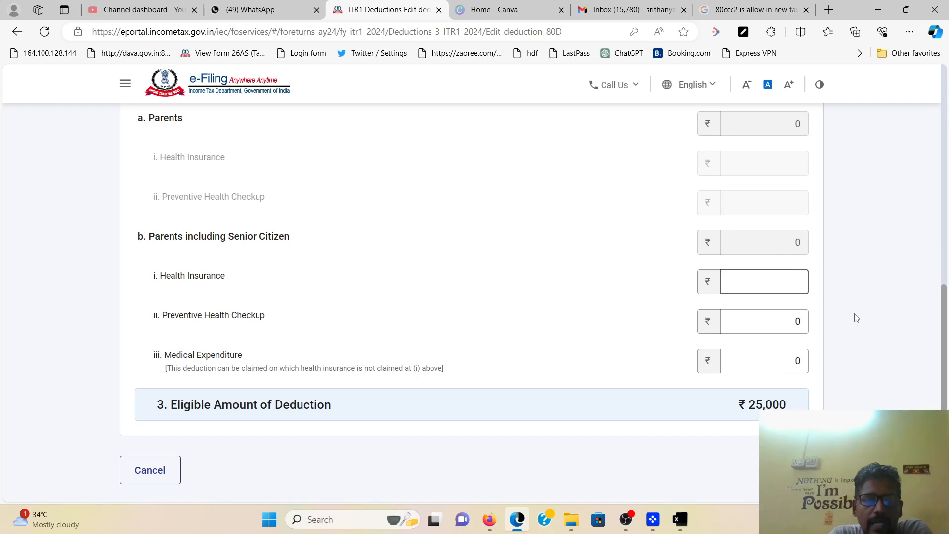
Step: Set the medical expenditure under Parents including Senior Citizen to 75000 and save the 80D deduction
left_click(732, 361)
key("BackSpace")
type("50000")
double_click(753, 358)
type("75000")
left_click(871, 357)
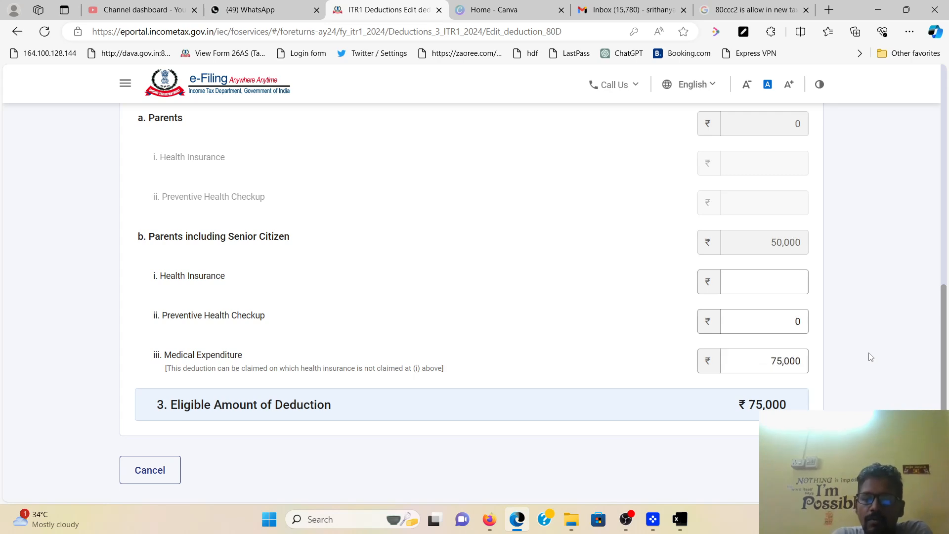
left_click(795, 470)
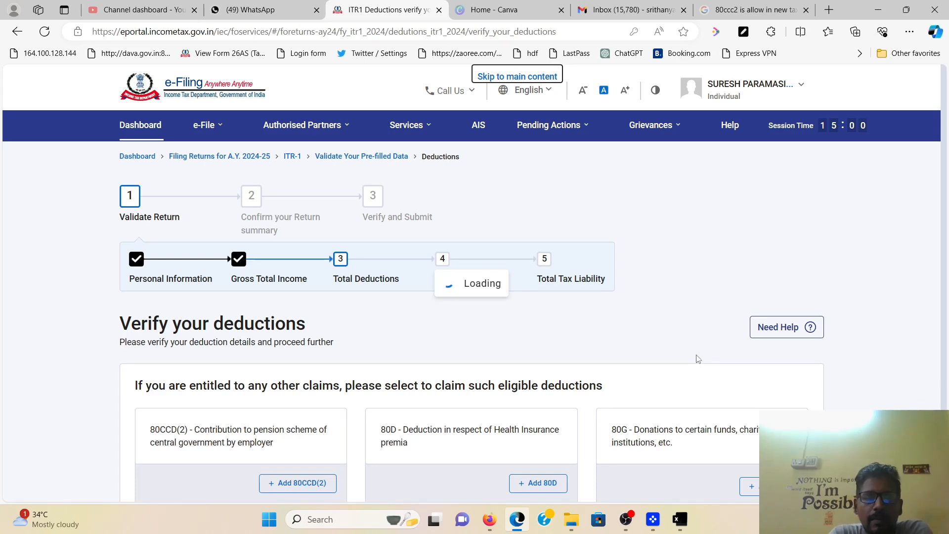
Step: Show all deductions, select 80C, and add it with an amount of 50000
scroll(699, 358, "down", 4)
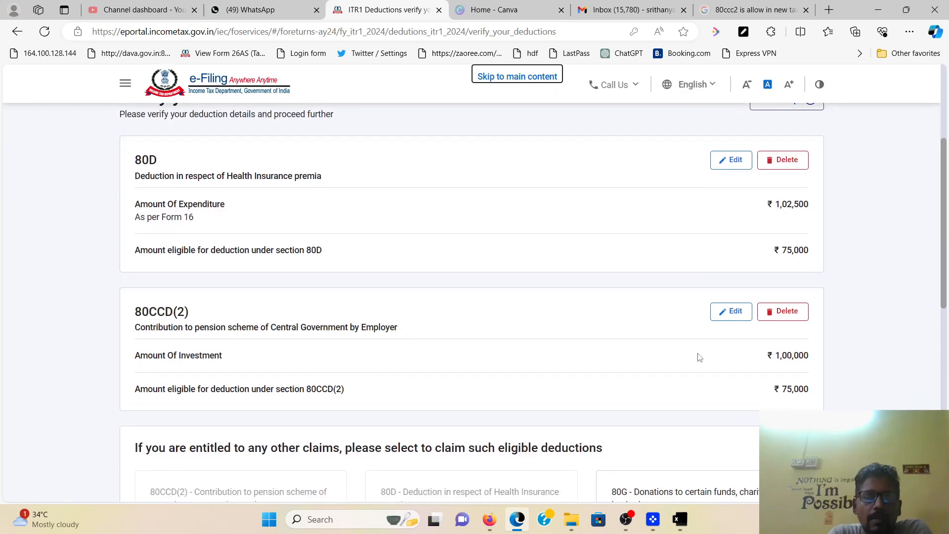
scroll(699, 357, "down", 10)
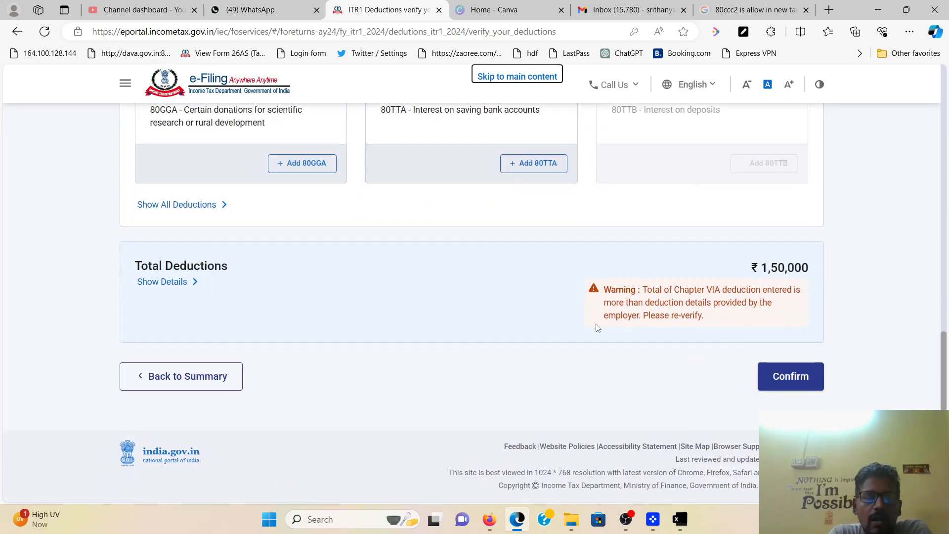
scroll(366, 279, "up", 10)
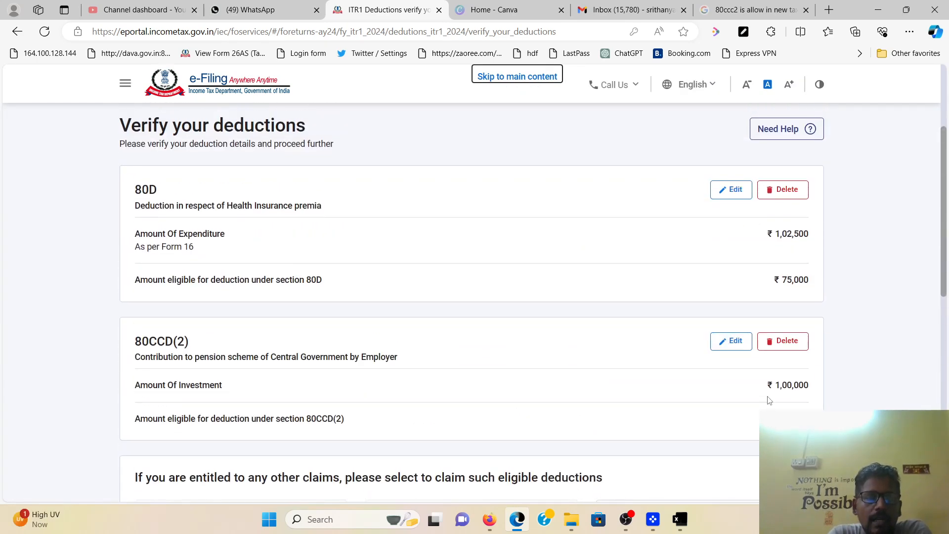
scroll(160, 349, "down", 3)
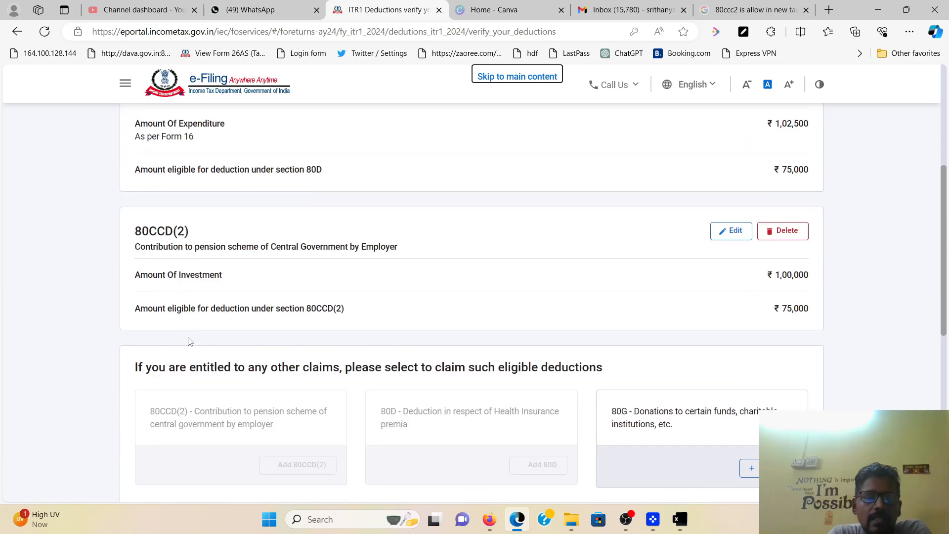
scroll(741, 292, "down", 5)
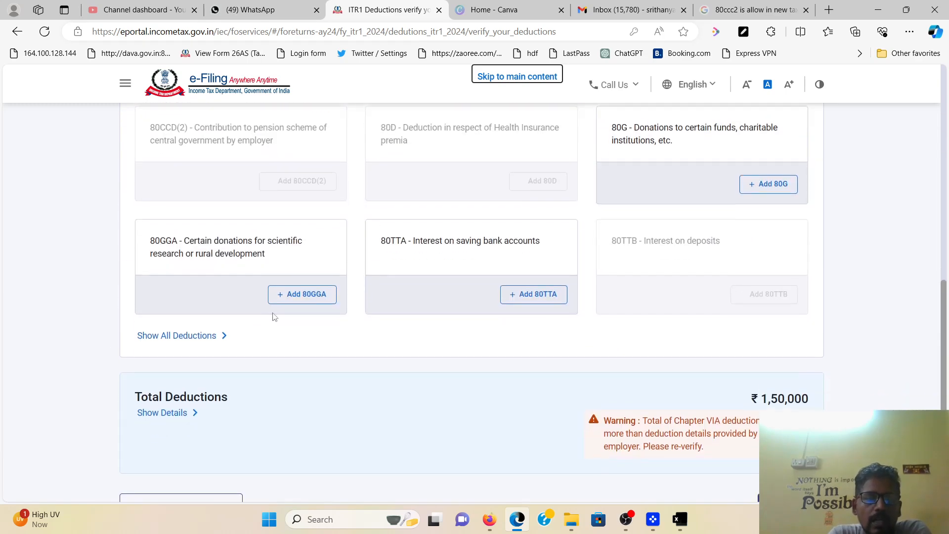
left_click(181, 336)
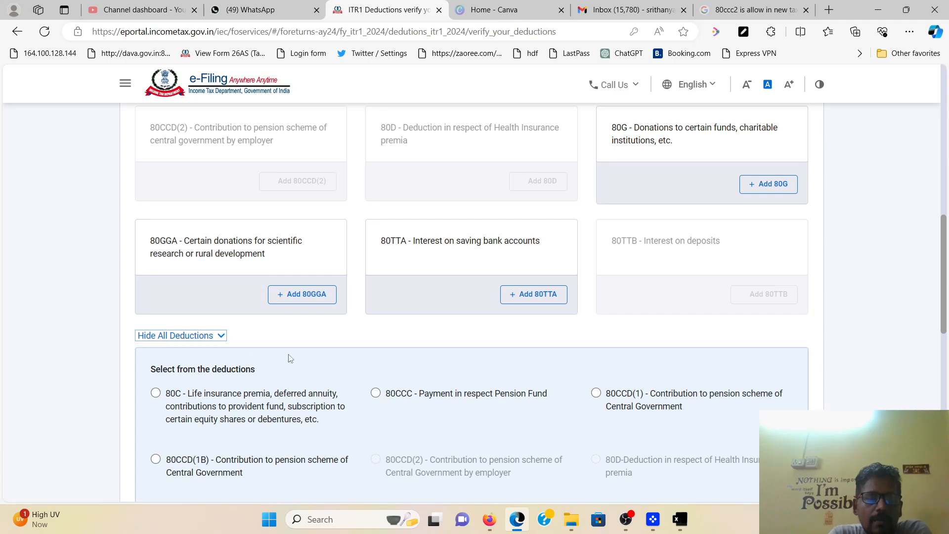
scroll(196, 219, "down", 4)
left_click(155, 197)
scroll(232, 297, "down", 5)
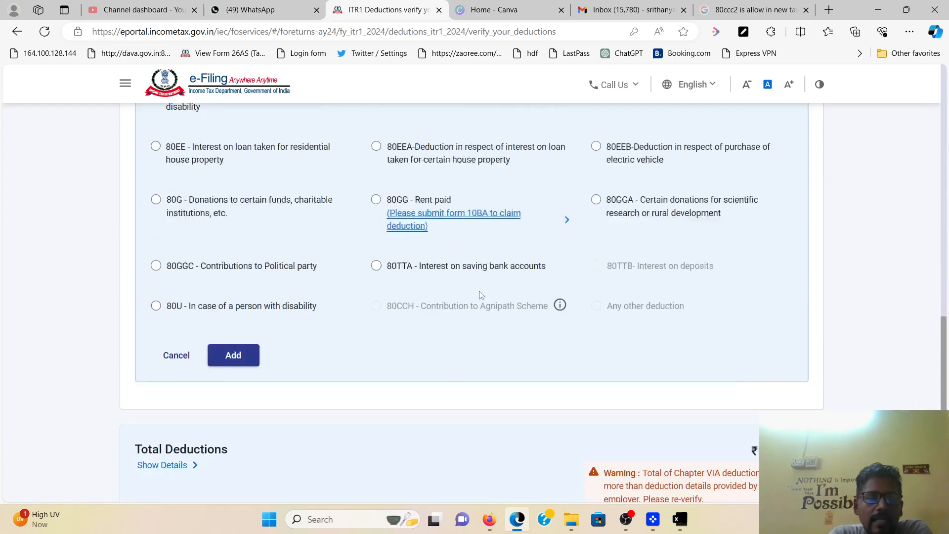
left_click(234, 327)
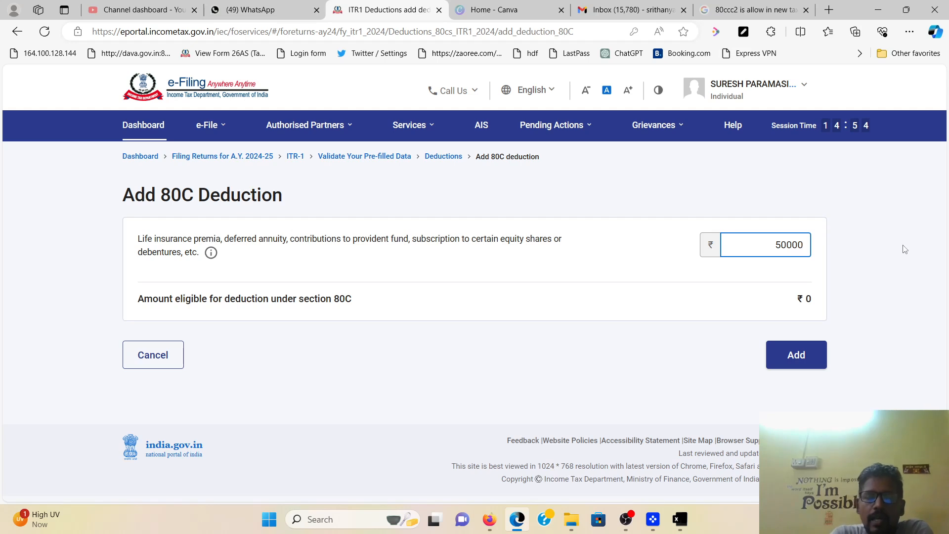
left_click(824, 371)
left_click(796, 434)
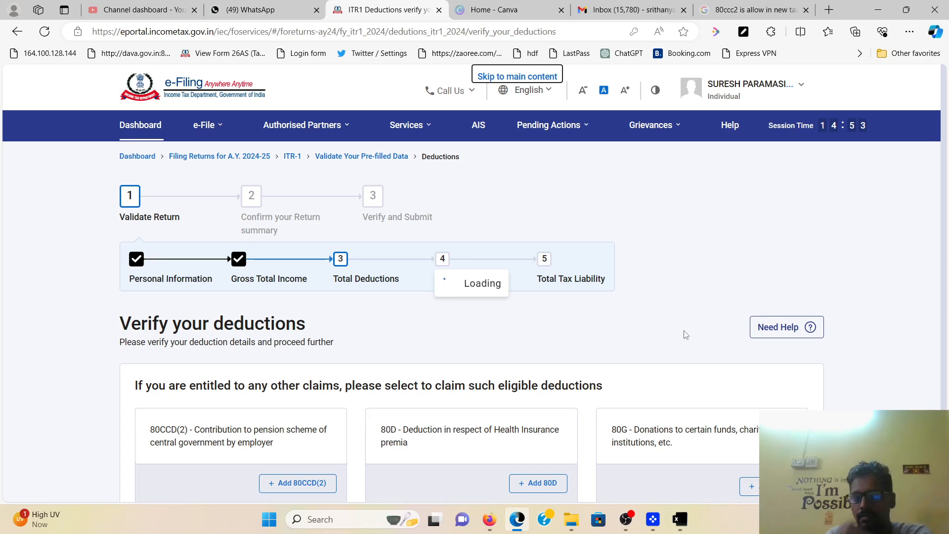
Step: Confirm the Total Deductions section, and open and confirm the Tax Paid section
scroll(684, 330, "down", 20)
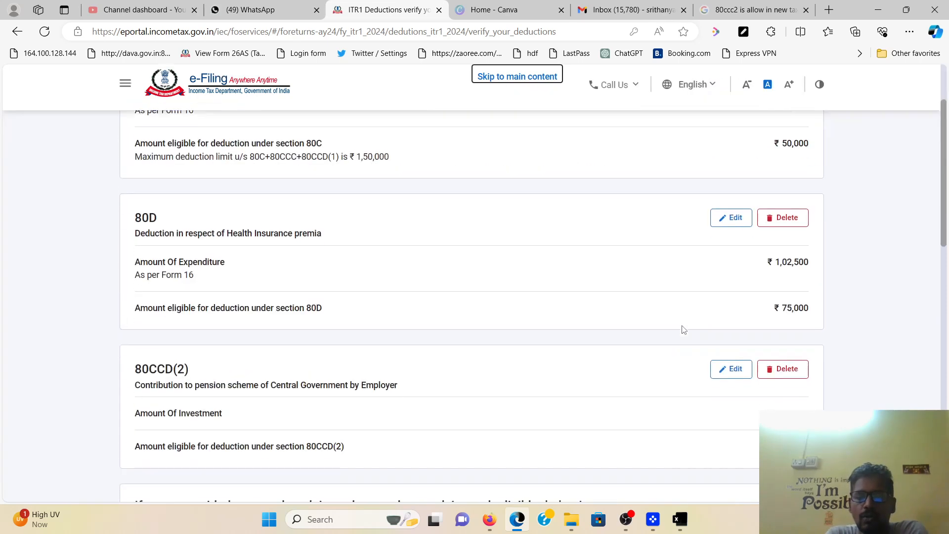
left_click(791, 378)
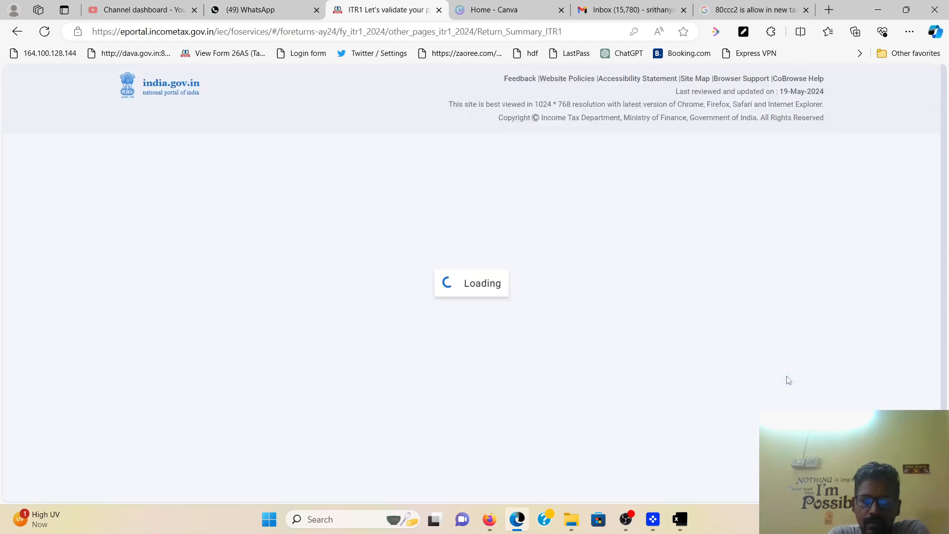
scroll(668, 356, "down", 8)
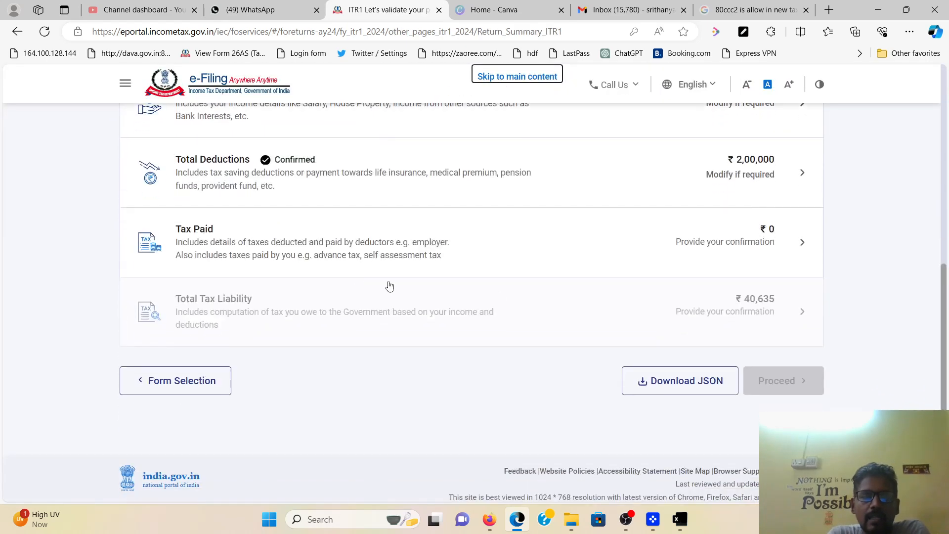
scroll(618, 242, "up", 1)
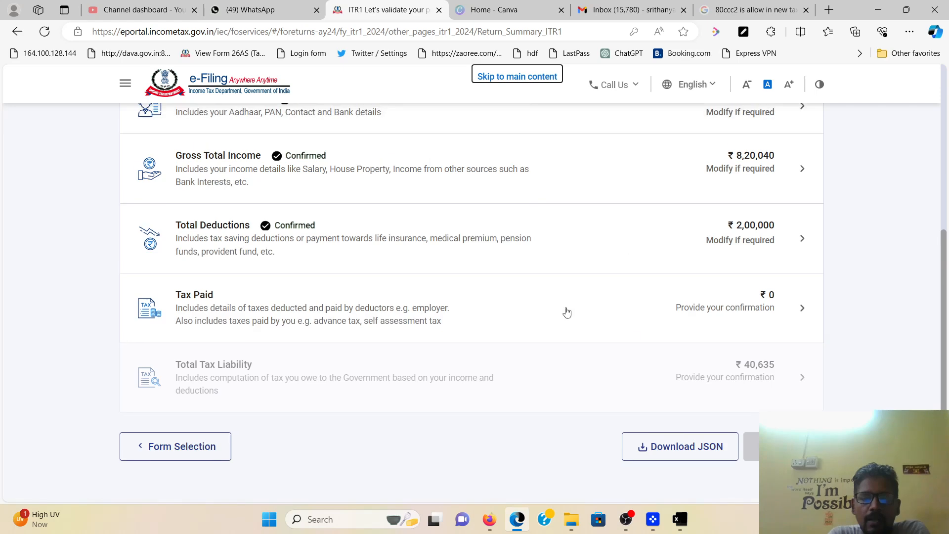
left_click(608, 310)
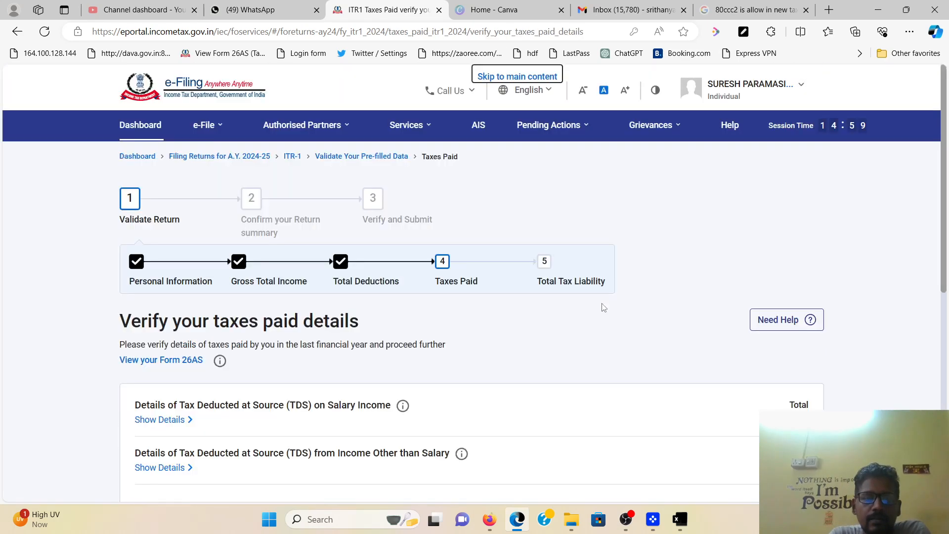
scroll(603, 307, "down", 7)
left_click(783, 391)
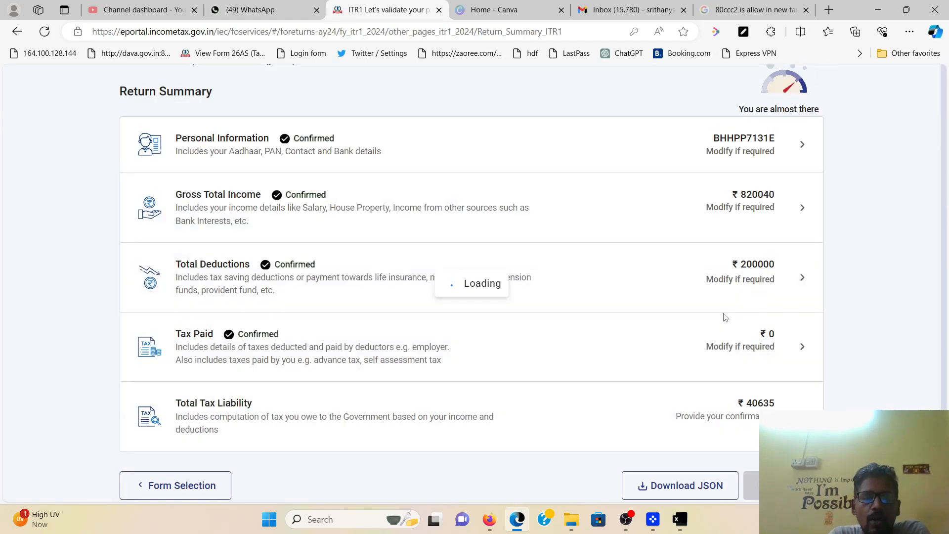
Step: Open Total Tax Liability and examine the computation of income and tax along with the interest and fees
scroll(417, 405, "down", 5)
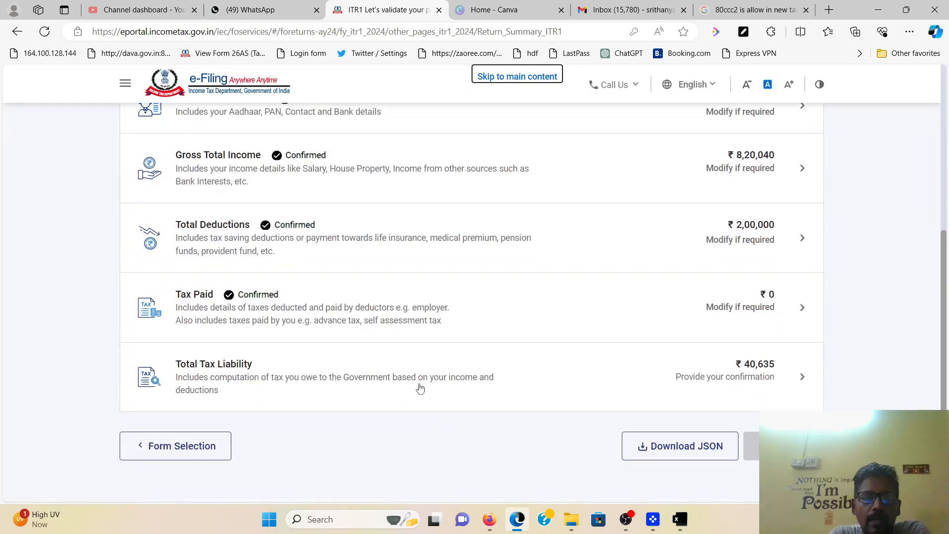
left_click(419, 382)
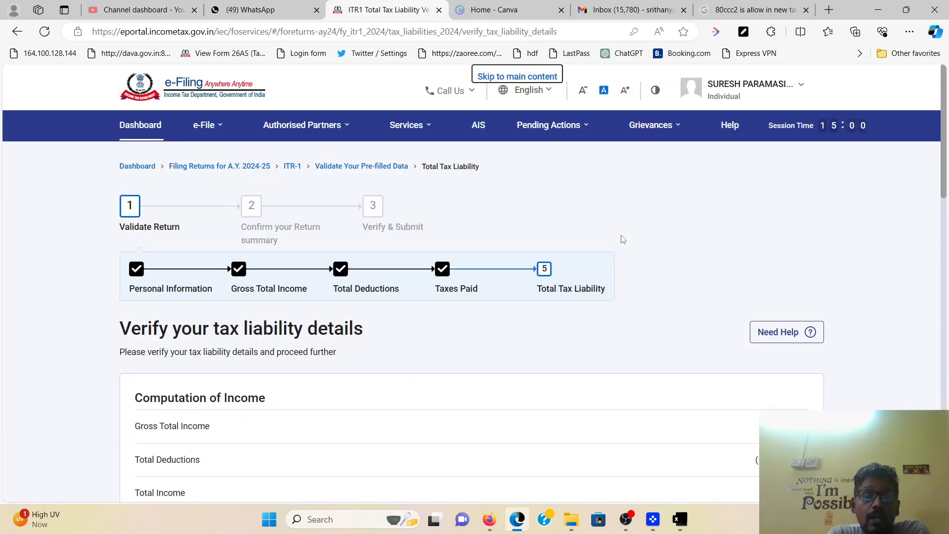
scroll(531, 315, "down", 3)
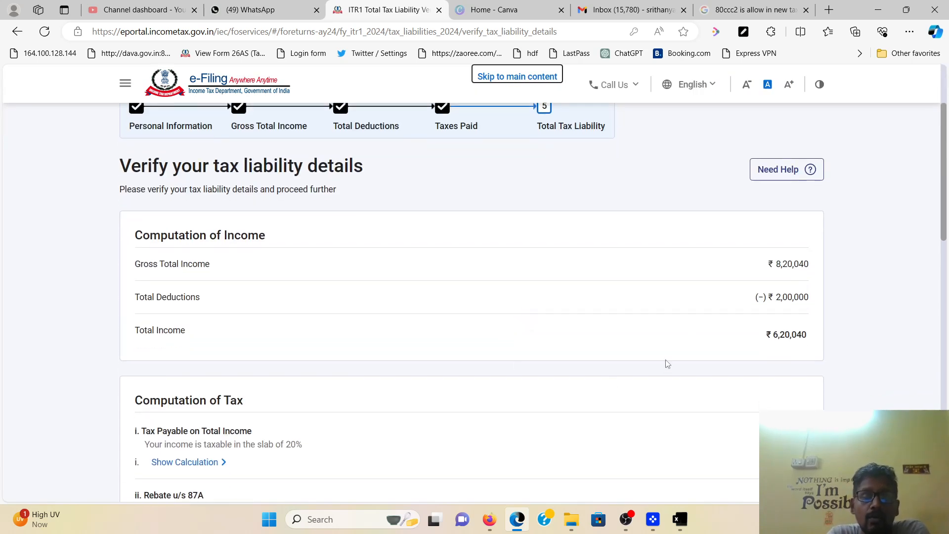
scroll(627, 303, "down", 3)
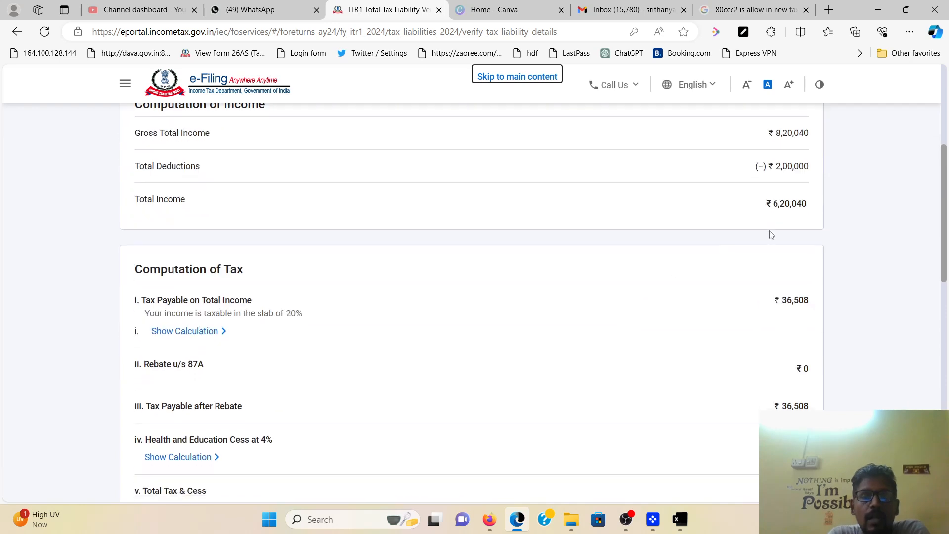
left_click(769, 207)
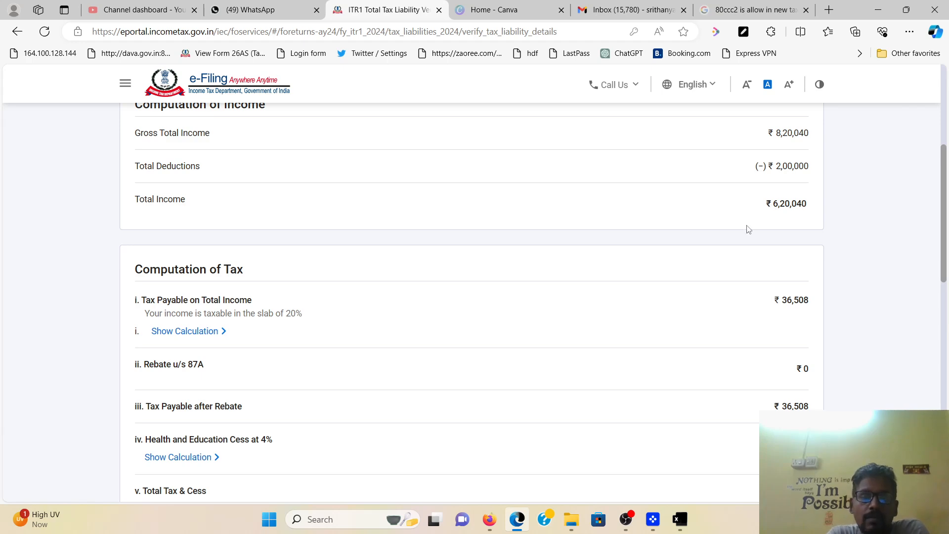
scroll(791, 206, "down", 10)
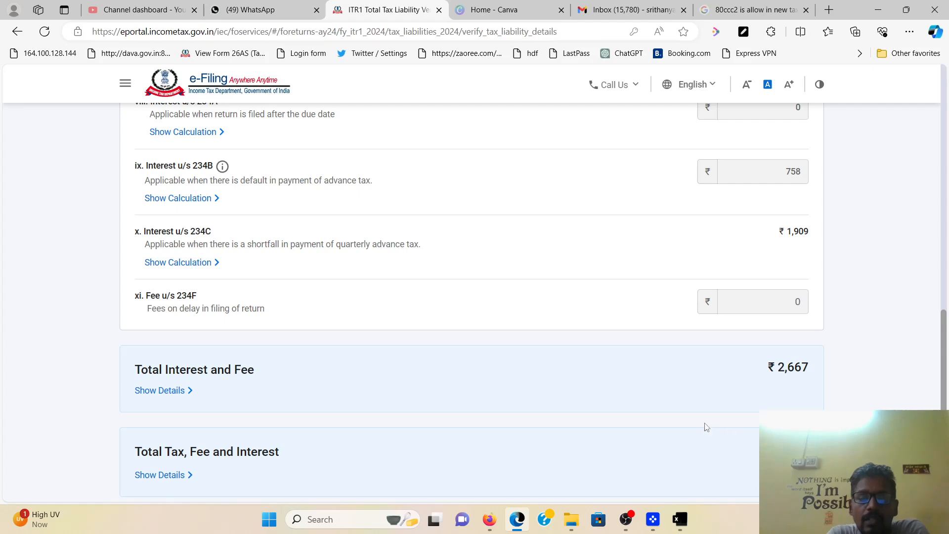
scroll(710, 415, "up", 10)
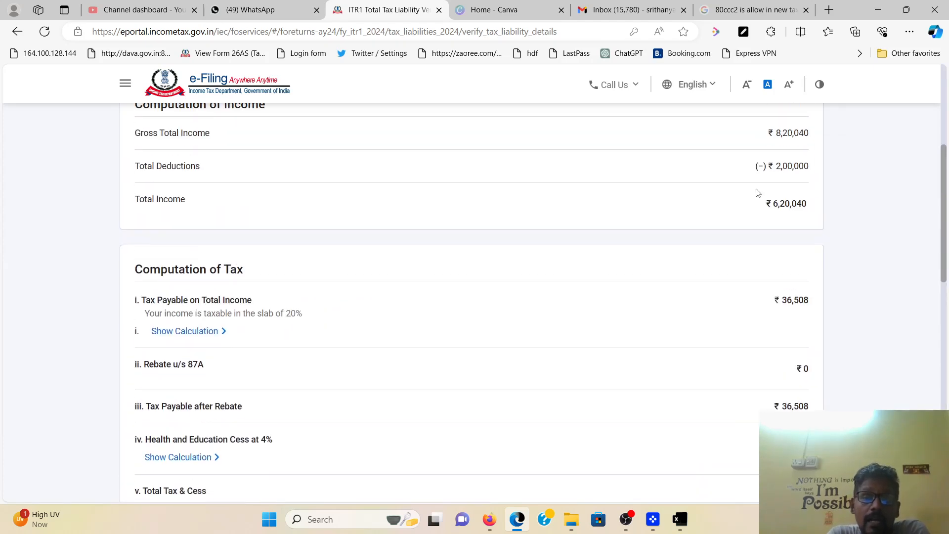
Step: Show the slab-wise calculation of tax payable on total income, review it, and confirm the Total Tax Liability section
left_click_drag(759, 196, 811, 198)
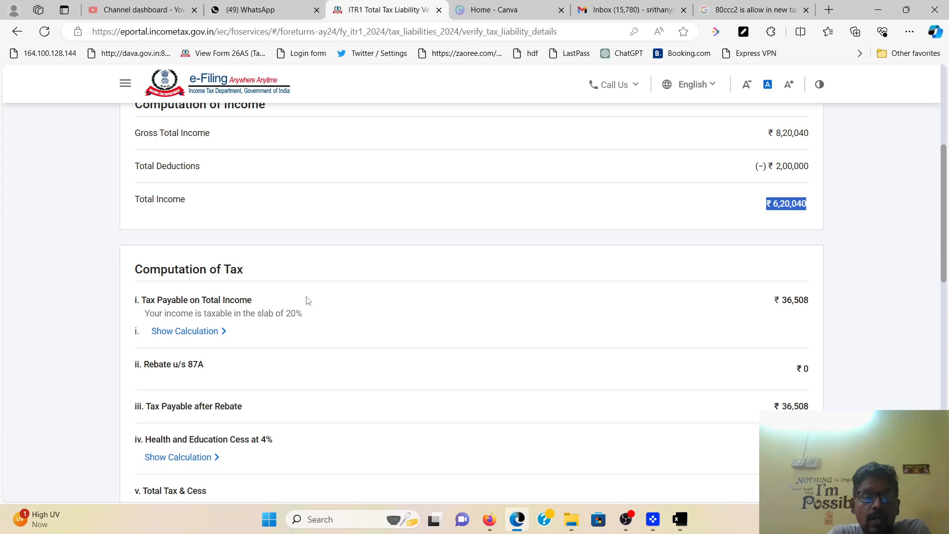
left_click(186, 331)
scroll(341, 354, "down", 1)
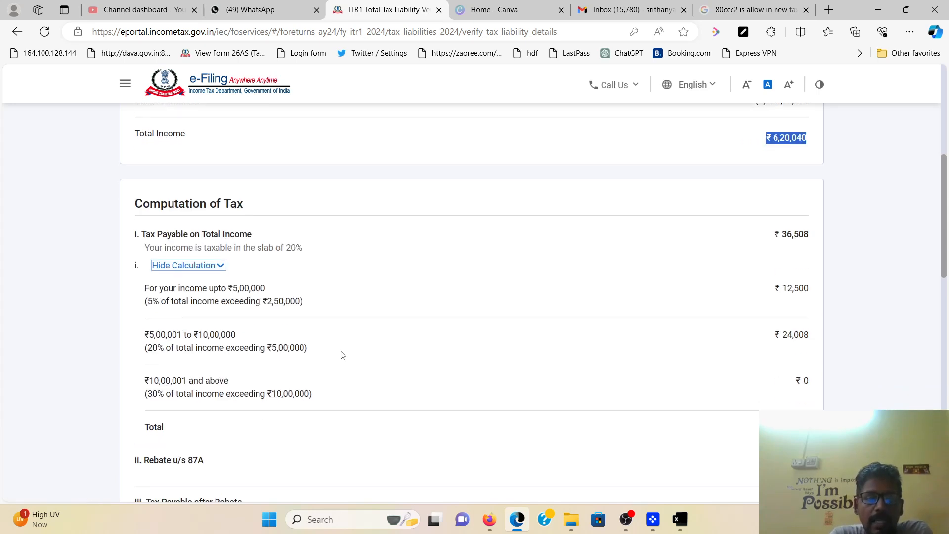
left_click_drag(145, 290, 341, 318)
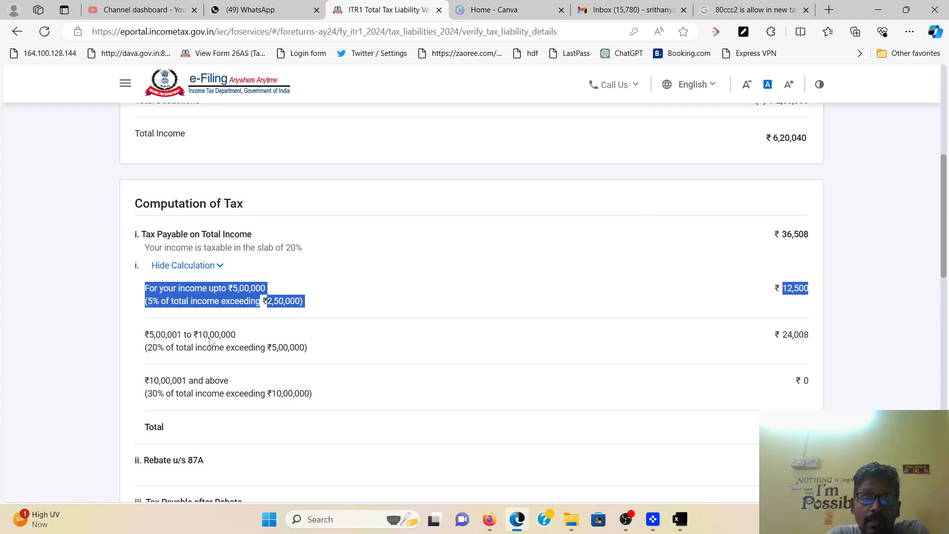
left_click_drag(145, 348, 171, 349)
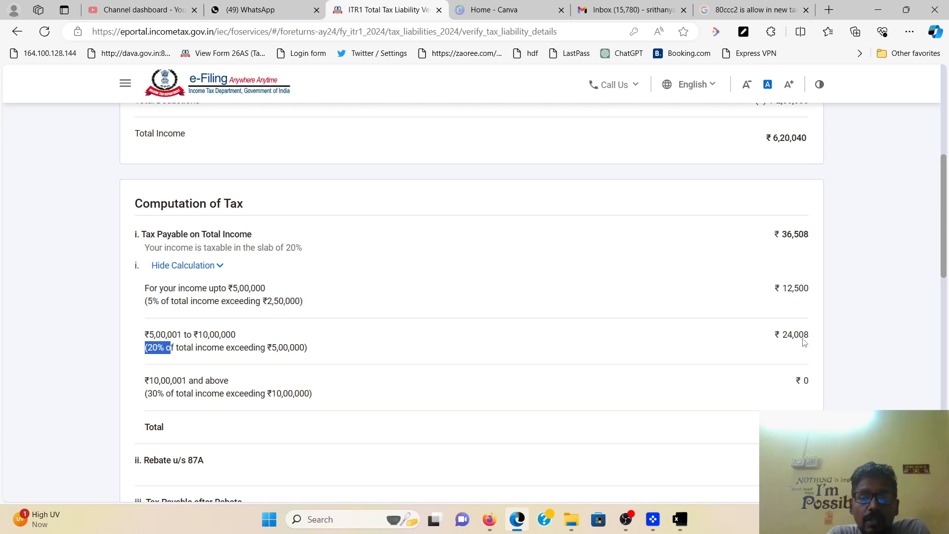
scroll(796, 336, "down", 4)
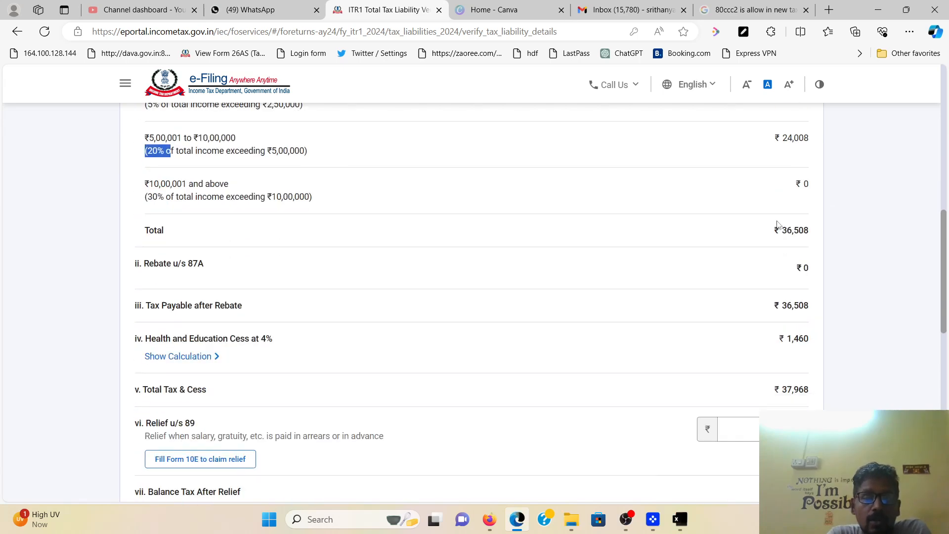
scroll(761, 327, "down", 12)
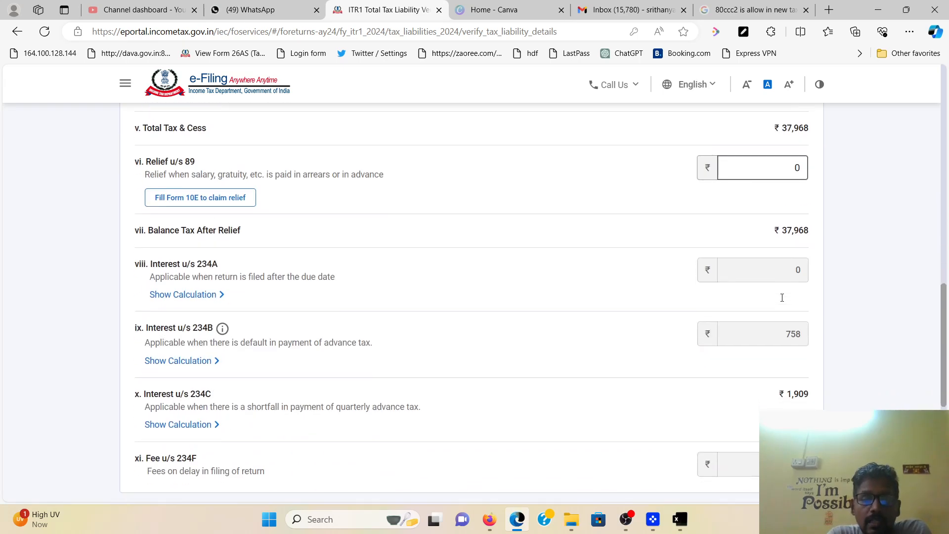
left_click(780, 430)
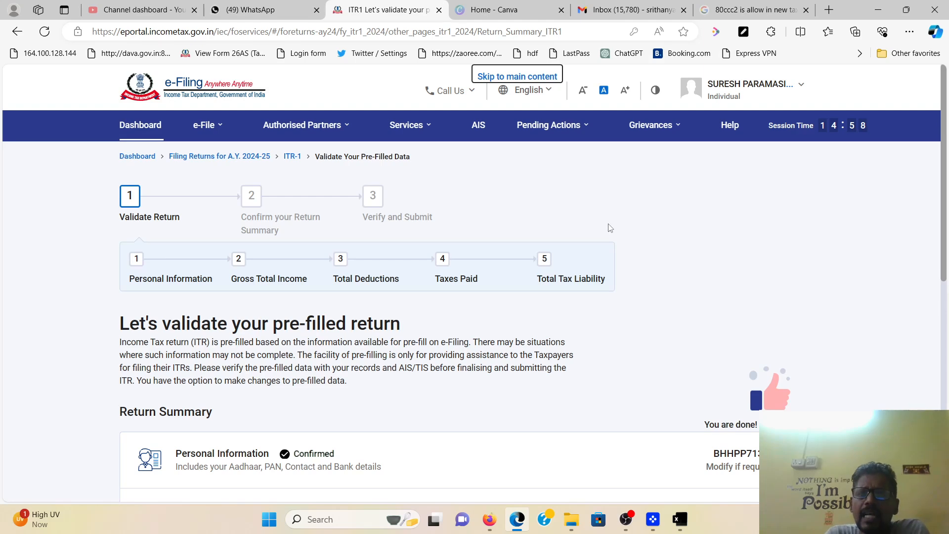
Step: Look at the Income Tax Regime Old vs New Decesion Maker Final (7) workbook in Excel and return to the ITR-1 return summary in Edge
scroll(610, 227, "down", 5)
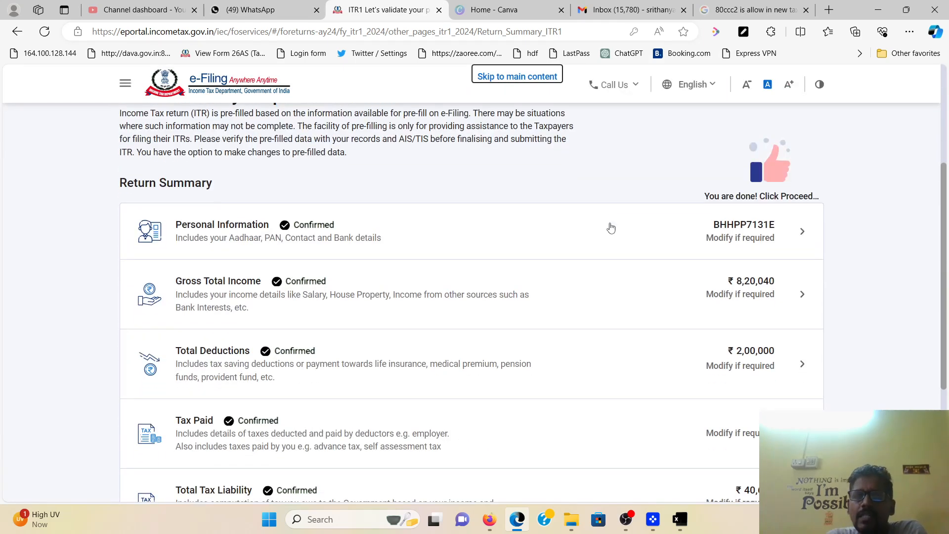
left_click(680, 519)
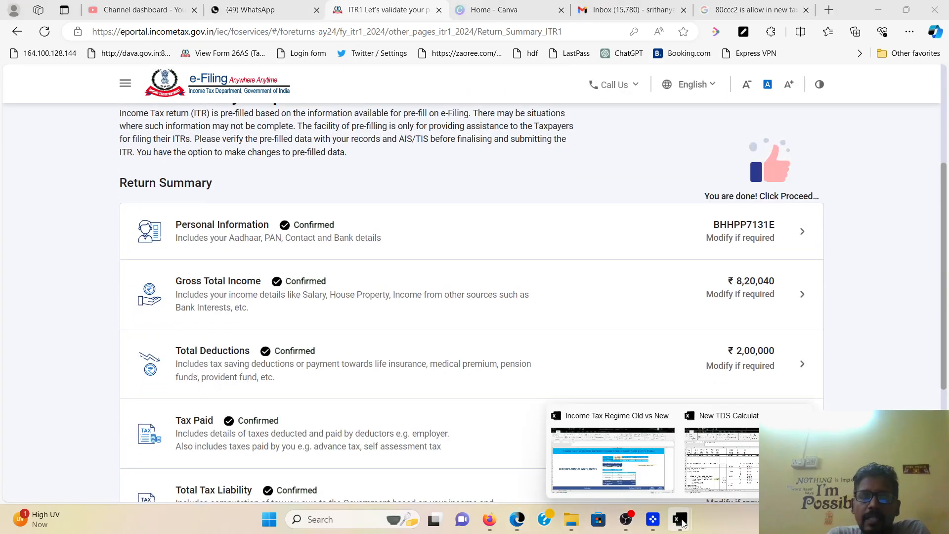
left_click(647, 479)
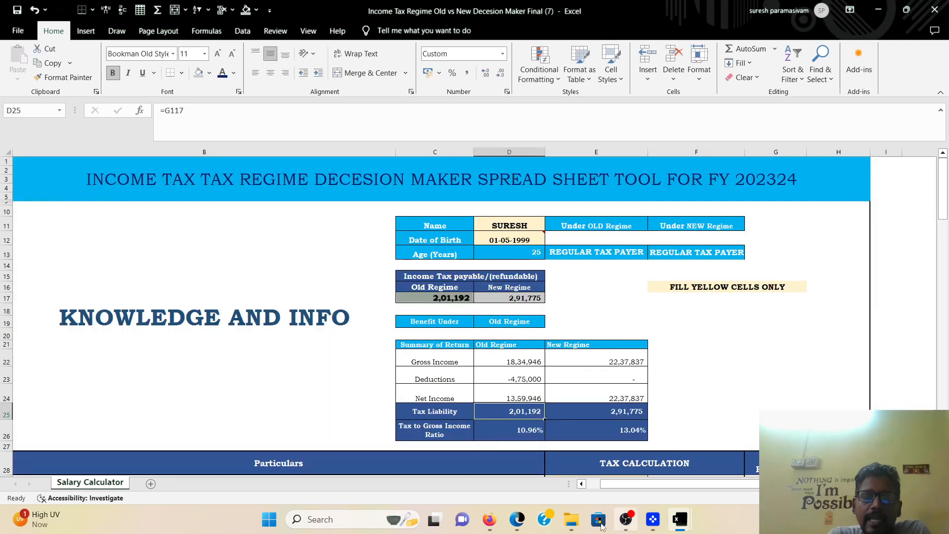
left_click(503, 434)
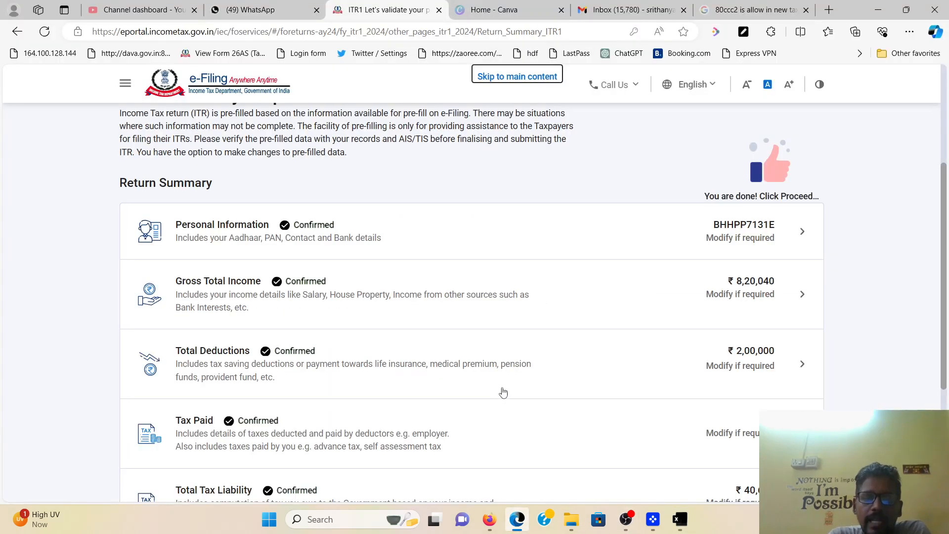
Step: Review the Return Summary sections and amounts from Personal Information through Total Tax Liability, including the option to proceed
scroll(503, 392, "down", 5)
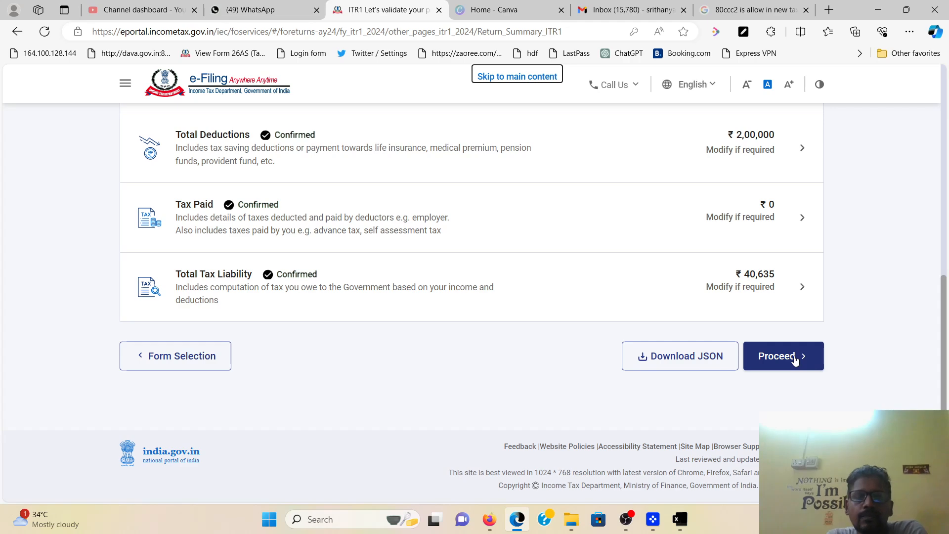
scroll(504, 273, "up", 4)
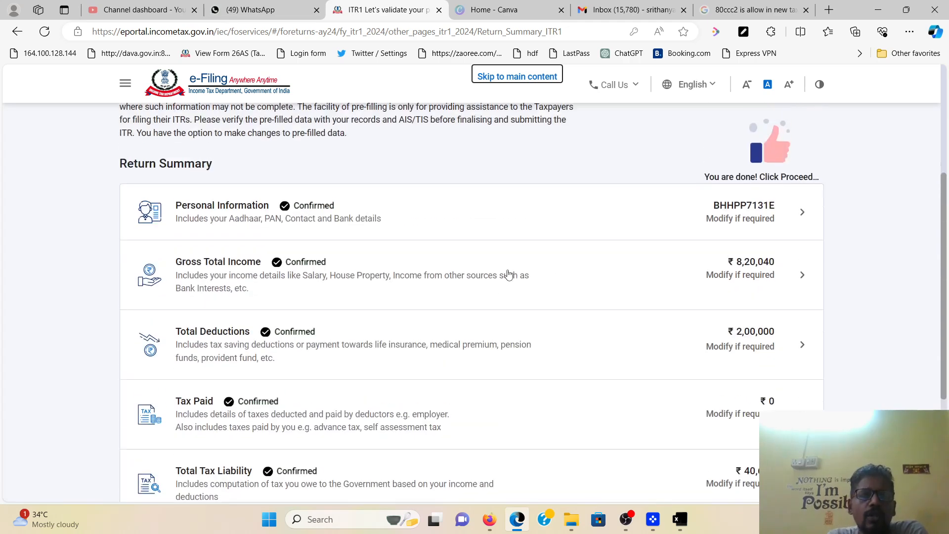
scroll(508, 275, "up", 4)
scroll(547, 274, "up", 1)
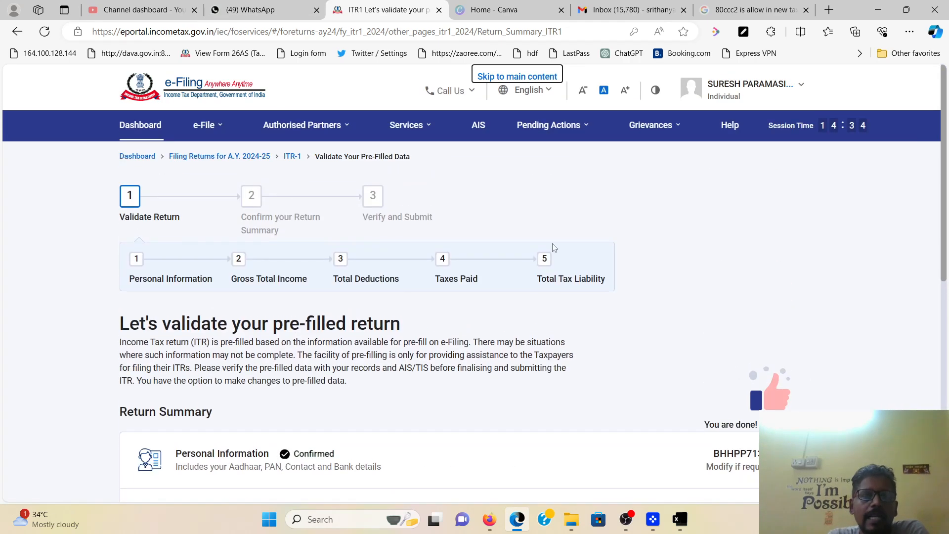